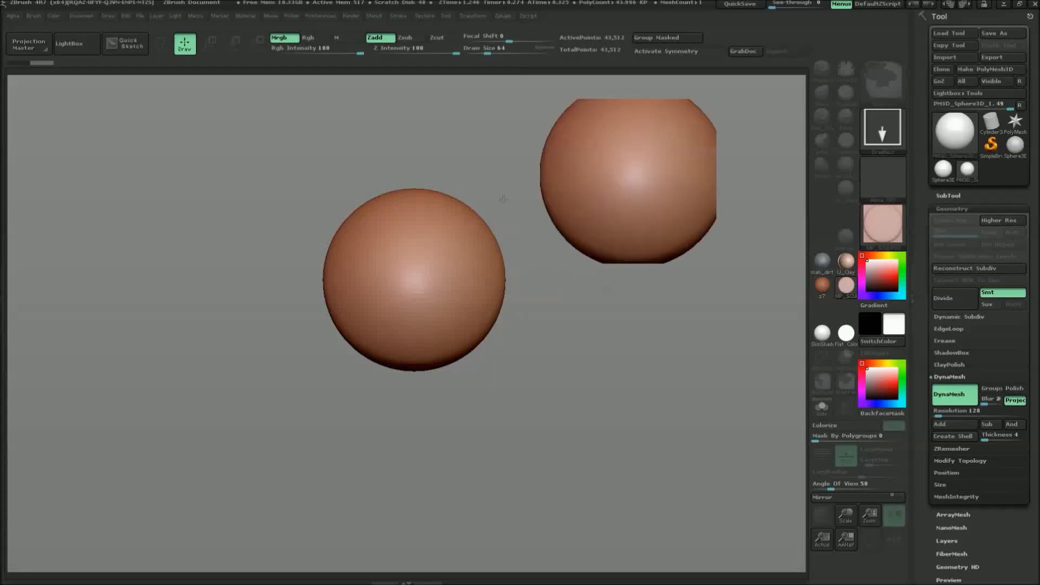
Redraw the sphere in Edit mode with X symmetry and the polygon wireframe showing.
{"action": "key", "text": "ctrl+z"}
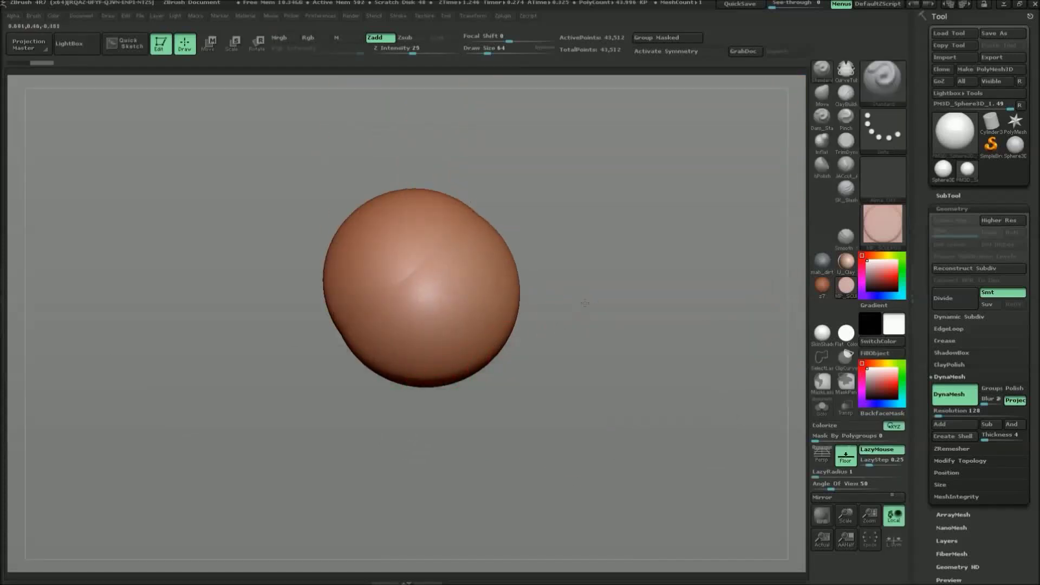
{"action": "key", "text": "t"}
{"action": "key", "text": "x"}
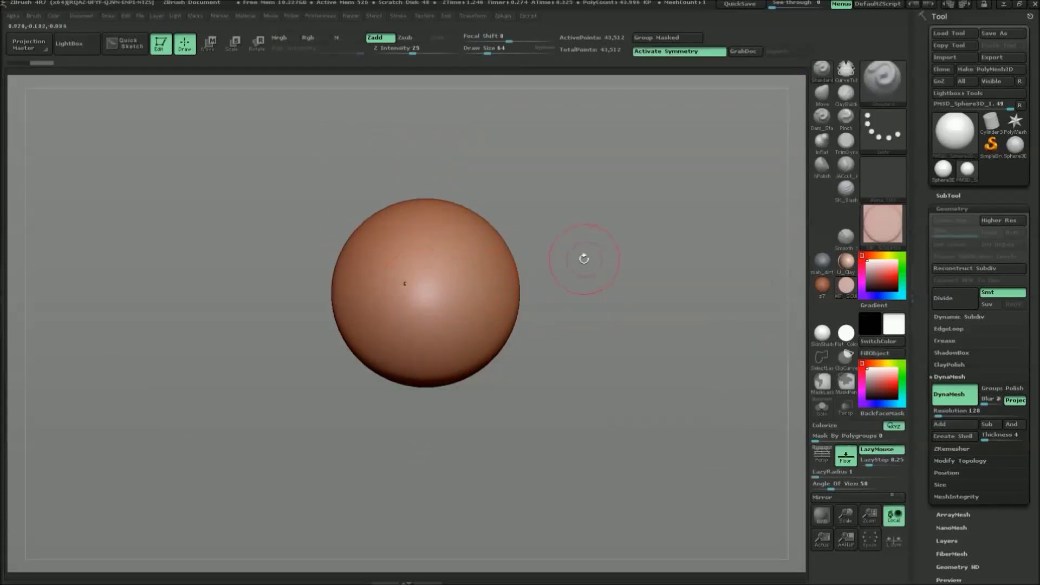
{"action": "key", "text": "shift+f"}
{"action": "key", "text": "shift+f"}
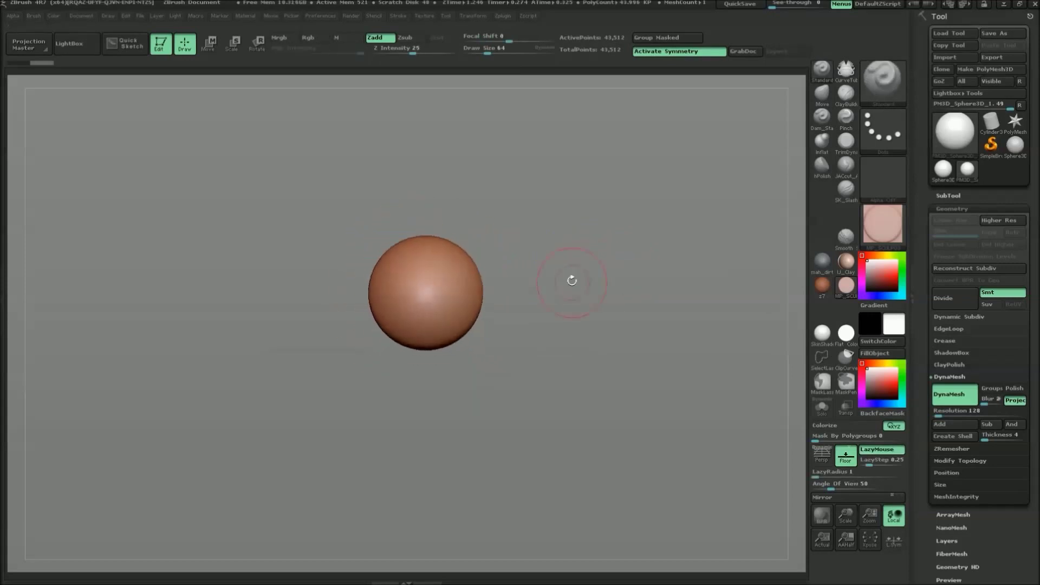
Stretch the sphere into a tall, tapering egg with the Move brush at size 140.
{"action": "key", "text": "b"}
{"action": "key", "text": "m"}
{"action": "key", "text": "v"}
{"action": "key", "text": "space"}
{"action": "left_click_drag", "start_coordinate": [537, 308], "coordinate": [548, 308]}
{"action": "left_click_drag", "start_coordinate": [422, 282], "coordinate": [411, 395]}
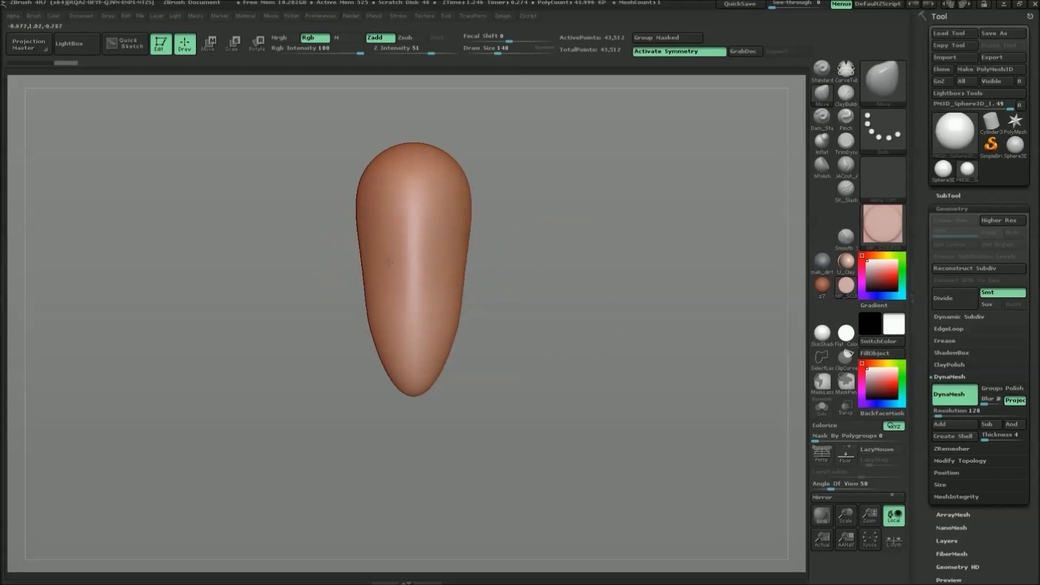
Drag the top bulge and stem into a long, narrowing limb with a rounded top.
{"action": "left_click_drag", "start_coordinate": [395, 265], "coordinate": [373, 347]}
{"action": "left_click_drag", "start_coordinate": [390, 228], "coordinate": [374, 346]}
{"action": "left_click_drag", "start_coordinate": [444, 260], "coordinate": [471, 206]}
{"action": "left_click_drag", "start_coordinate": [417, 271], "coordinate": [401, 374]}
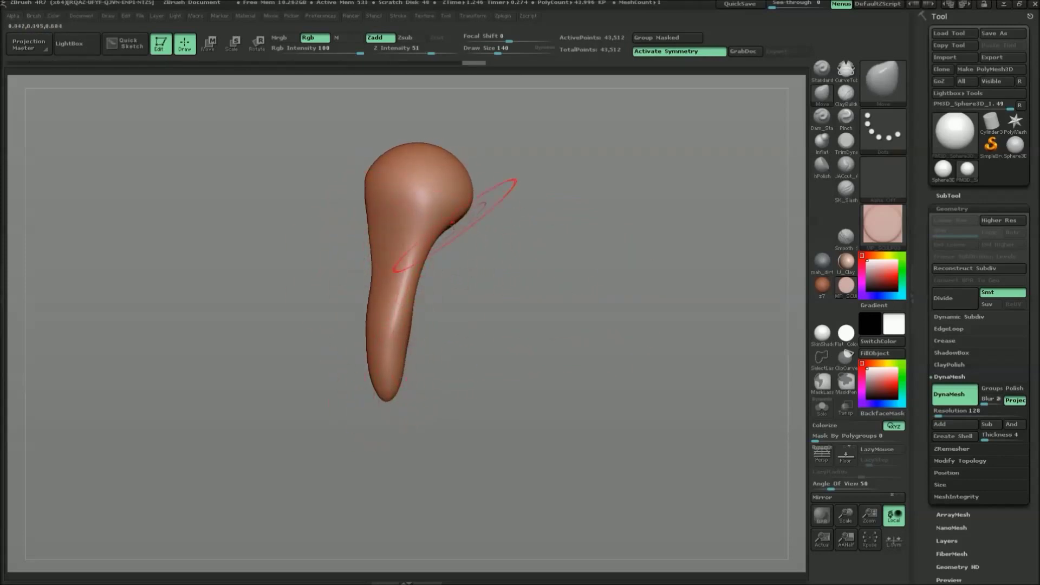
{"action": "left_click_drag", "start_coordinate": [471, 203], "coordinate": [457, 211]}
{"action": "left_click_drag", "start_coordinate": [387, 398], "coordinate": [383, 487]}
{"action": "left_click_drag", "start_coordinate": [477, 412], "coordinate": [482, 353], "text": "alt"}
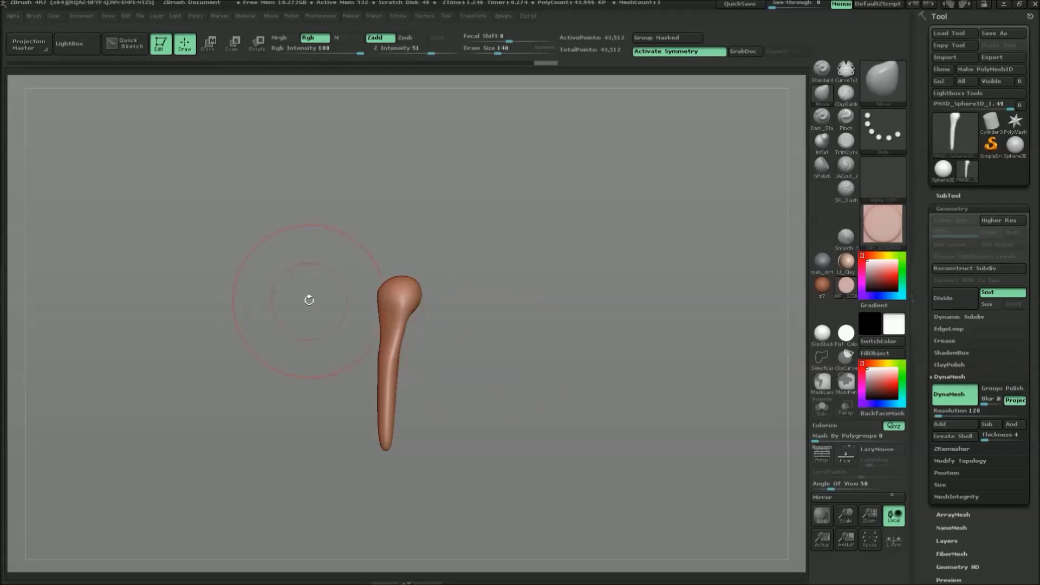
Raise brush size to 65, select Inflat, rotate the limb diagonally, and turn off symmetry.
{"action": "key", "text": "space"}
{"action": "key", "text": "space"}
{"action": "mouse_move", "coordinate": [404, 356]}
{"action": "left_mouse_down"}
{"action": "mouse_move", "coordinate": [441, 353]}
{"action": "mouse_move", "coordinate": [373, 400]}
{"action": "mouse_move", "coordinate": [379, 464]}
{"action": "mouse_move", "coordinate": [444, 472]}
{"action": "mouse_move", "coordinate": [468, 462]}
{"action": "mouse_move", "coordinate": [444, 422]}
{"action": "left_mouse_up"}
{"action": "key", "text": "b"}
{"action": "key", "text": "i"}
{"action": "key", "text": "n"}
{"action": "mouse_move", "coordinate": [417, 385]}
{"action": "left_mouse_down", "text": "shift"}
{"action": "mouse_move", "coordinate": [383, 503]}
{"action": "mouse_move", "coordinate": [502, 425]}
{"action": "mouse_move", "coordinate": [383, 500]}
{"action": "mouse_move", "coordinate": [385, 485]}
{"action": "mouse_move", "coordinate": [385, 506]}
{"action": "mouse_move", "coordinate": [395, 487]}
{"action": "mouse_move", "coordinate": [499, 465]}
{"action": "mouse_move", "coordinate": [416, 482]}
{"action": "left_mouse_up", "text": "shift"}
{"action": "key", "text": "x"}
{"action": "key", "text": "space"}
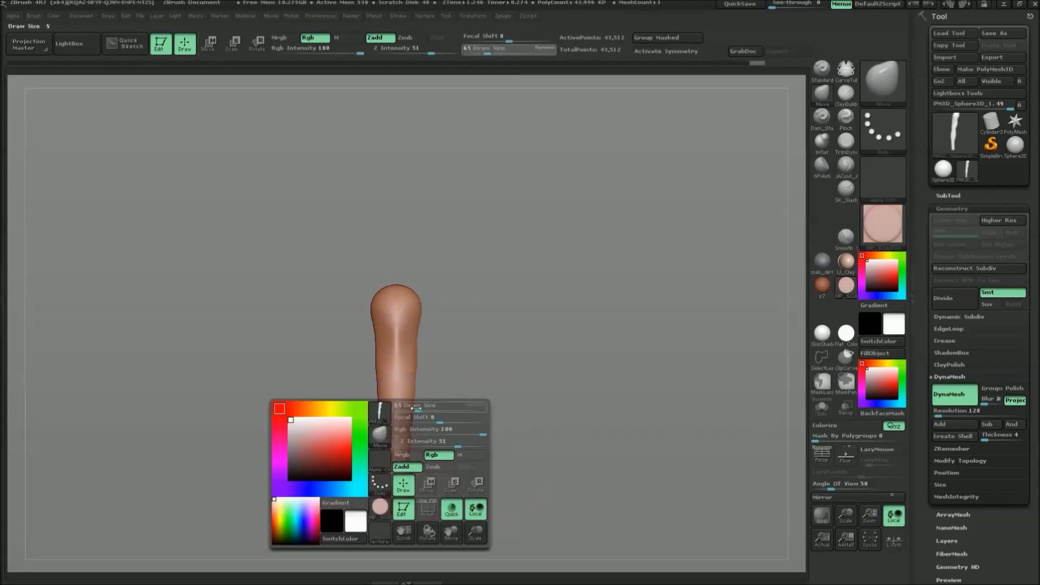
Scrub back and forth through the undo history, selecting a trim brush along the way.
{"action": "key", "text": "space"}
{"action": "key", "text": "ctrl+z"}
{"action": "key", "text": "space"}
{"action": "key", "text": "ctrl+z"}
{"action": "key", "text": "ctrl+z"}
{"action": "key", "text": "ctrl+z"}
{"action": "key", "text": "ctrl+z"}
{"action": "key", "text": "ctrl+z"}
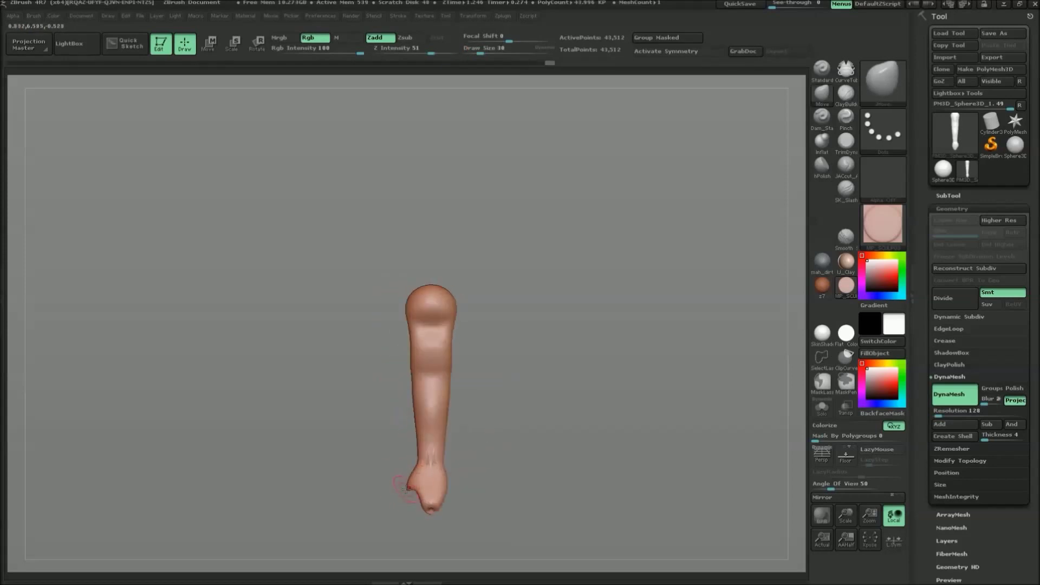
{"action": "key", "text": "ctrl+shift+z"}
{"action": "key", "text": "ctrl+shift+z"}
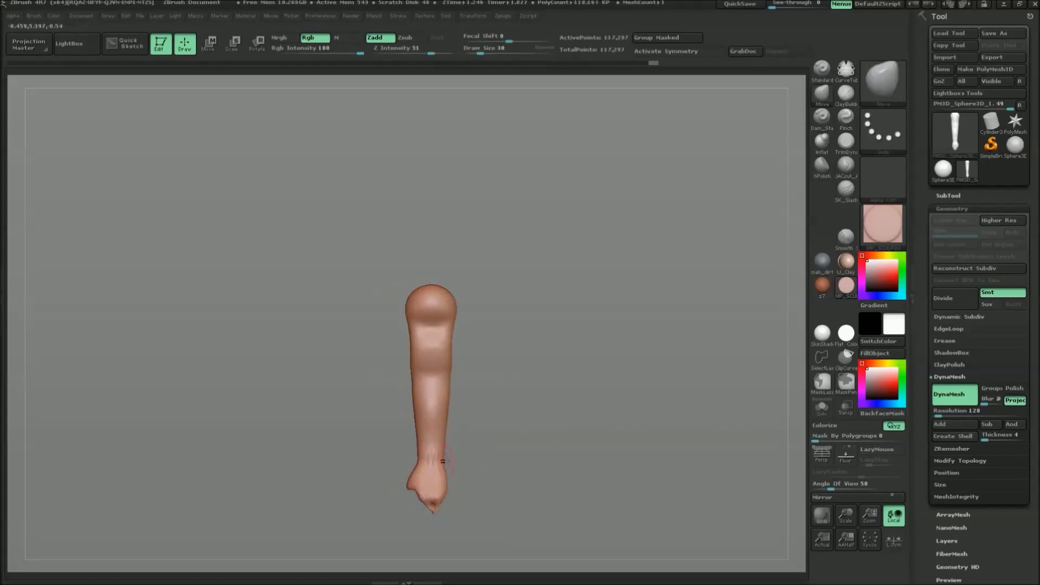
{"action": "key", "text": "ctrl+shift+z"}
{"action": "key", "text": "ctrl+shift+z"}
{"action": "key", "text": "ctrl+shift+z"}
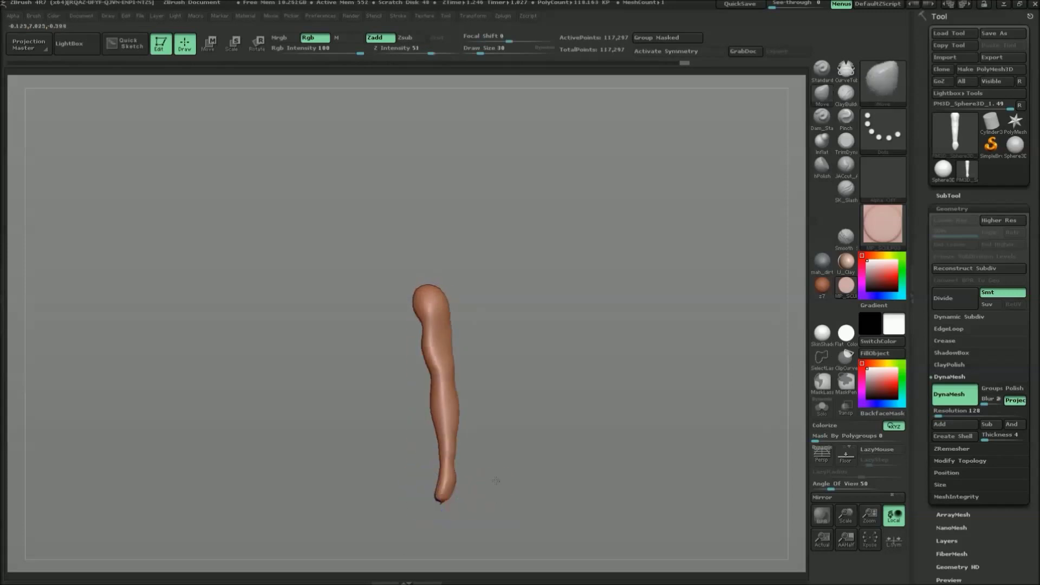
{"action": "key", "text": "ctrl+shift+z"}
{"action": "key", "text": "ctrl+shift+z"}
{"action": "key", "text": "ctrl+shift+z"}
Keep redoing and undoing until the limb with the hooked, bent-over top is shown.
{"action": "key", "text": "ctrl+shift+z"}
{"action": "left_click", "coordinate": [845, 142]}
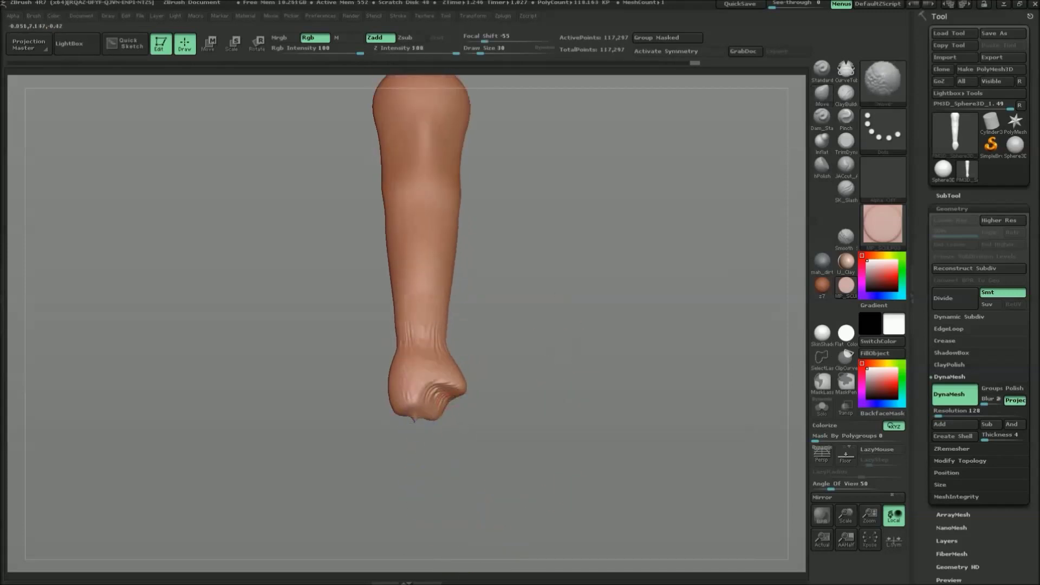
{"action": "key", "text": "ctrl+shift+z"}
{"action": "key", "text": "ctrl+shift+z"}
{"action": "key", "text": "ctrl+shift+z"}
{"action": "key", "text": "ctrl+shift+z"}
{"action": "key", "text": "ctrl+shift+z"}
{"action": "key", "text": "ctrl+shift+z"}
{"action": "key", "text": "ctrl+shift+z"}
{"action": "key", "text": "ctrl+shift+z"}
{"action": "key", "text": "ctrl+shift+z"}
{"action": "key", "text": "ctrl+shift+z"}
{"action": "key", "text": "ctrl+shift+z"}
{"action": "key", "text": "ctrl+z"}
{"action": "key", "text": "ctrl+z"}
{"action": "key", "text": "ctrl+shift+z"}
{"action": "key", "text": "ctrl+shift+z"}
{"action": "key", "text": "ctrl+shift+z"}
{"action": "key", "text": "ctrl+shift+z"}
{"action": "key", "text": "ctrl+z"}
{"action": "key", "text": "ctrl+z"}
{"action": "key", "text": "ctrl+z"}
{"action": "key", "text": "ctrl+z"}
{"action": "key", "text": "ctrl+shift+z"}
{"action": "key", "text": "ctrl+shift+z"}
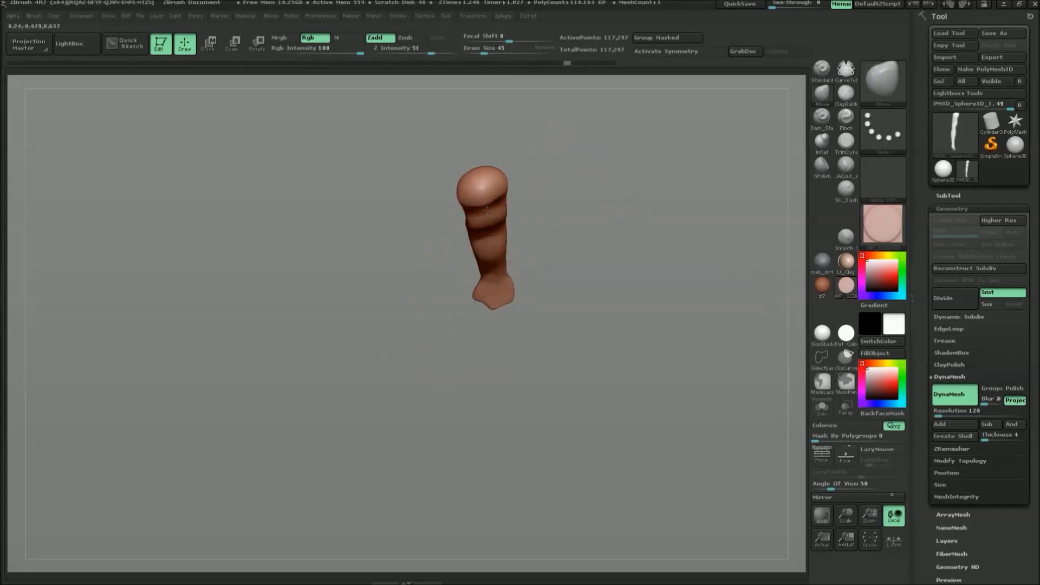
{"action": "key", "text": "ctrl+shift+z"}
{"action": "key", "text": "ctrl+shift+z"}
{"action": "key", "text": "ctrl+shift+z"}
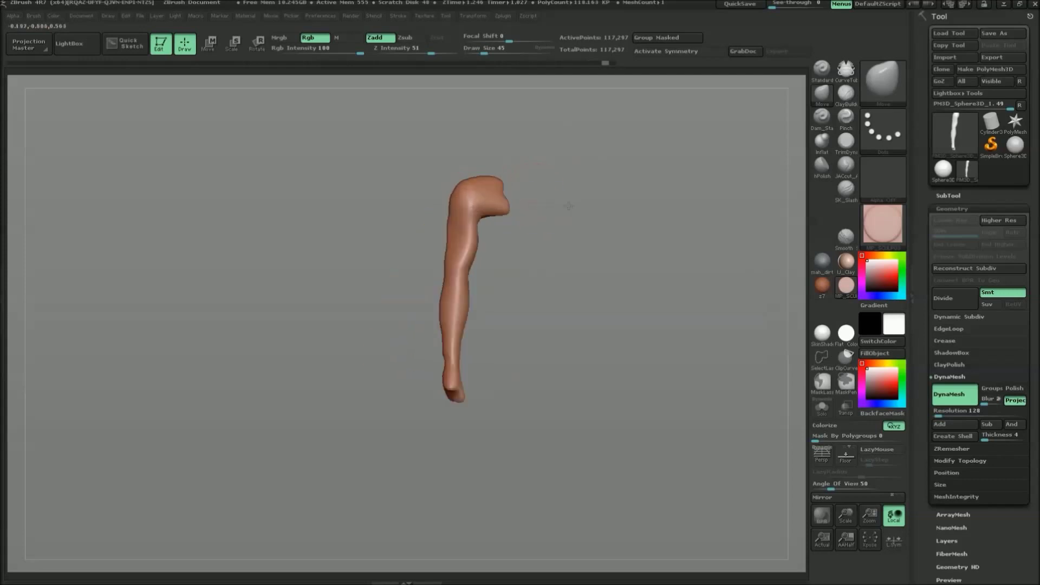
{"action": "key", "text": "ctrl+shift+z"}
{"action": "key", "text": "ctrl+shift+z"}
{"action": "key", "text": "ctrl+shift+z"}
{"action": "key", "text": "ctrl+shift+z"}
{"action": "key", "text": "ctrl+shift+z"}
{"action": "key", "text": "ctrl+shift+z"}
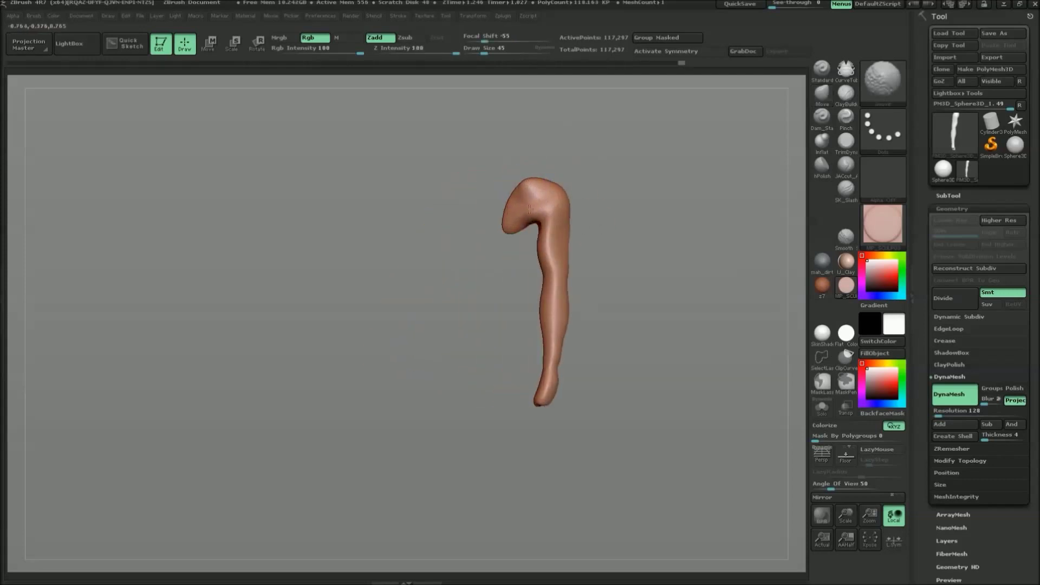
{"action": "key", "text": "ctrl+shift+z"}
{"action": "key", "text": "ctrl+shift+z"}
{"action": "key", "text": "ctrl+shift+z"}
{"action": "key", "text": "ctrl+shift+z"}
{"action": "key", "text": "ctrl+shift+z"}
{"action": "key", "text": "ctrl+shift+z"}
{"action": "key", "text": "ctrl+shift+z"}
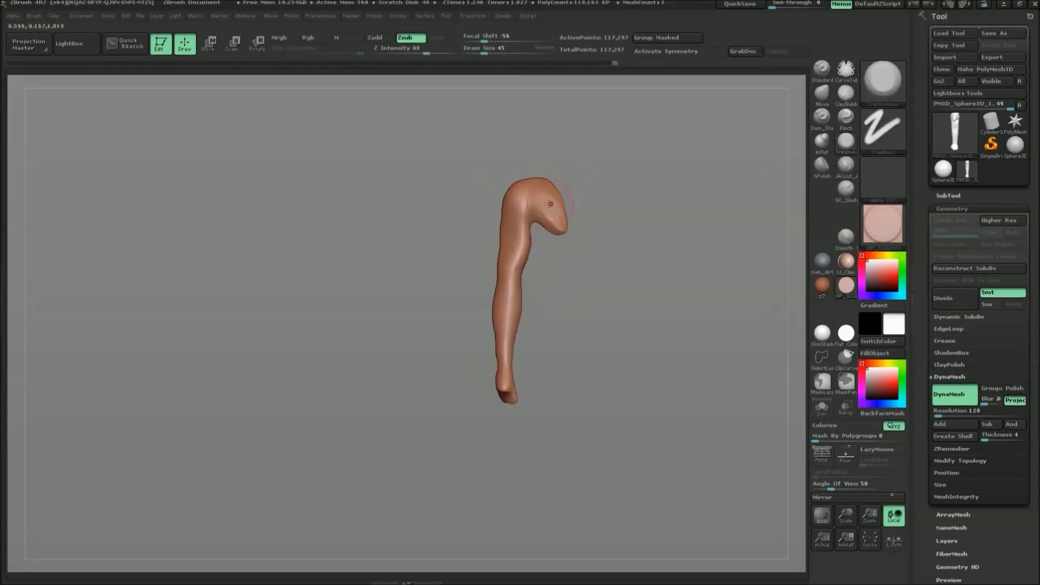
{"action": "key", "text": "ctrl+shift+z"}
{"action": "key", "text": "ctrl+shift+z"}
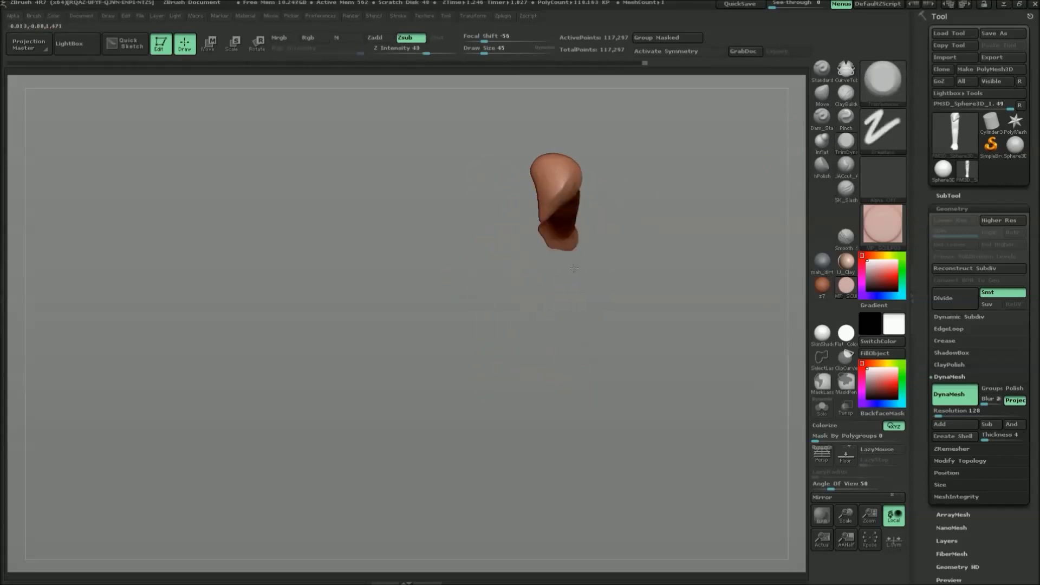
{"action": "key", "text": "ctrl+shift+z"}
{"action": "key", "text": "ctrl+shift+z"}
{"action": "key", "text": "ctrl+shift+z"}
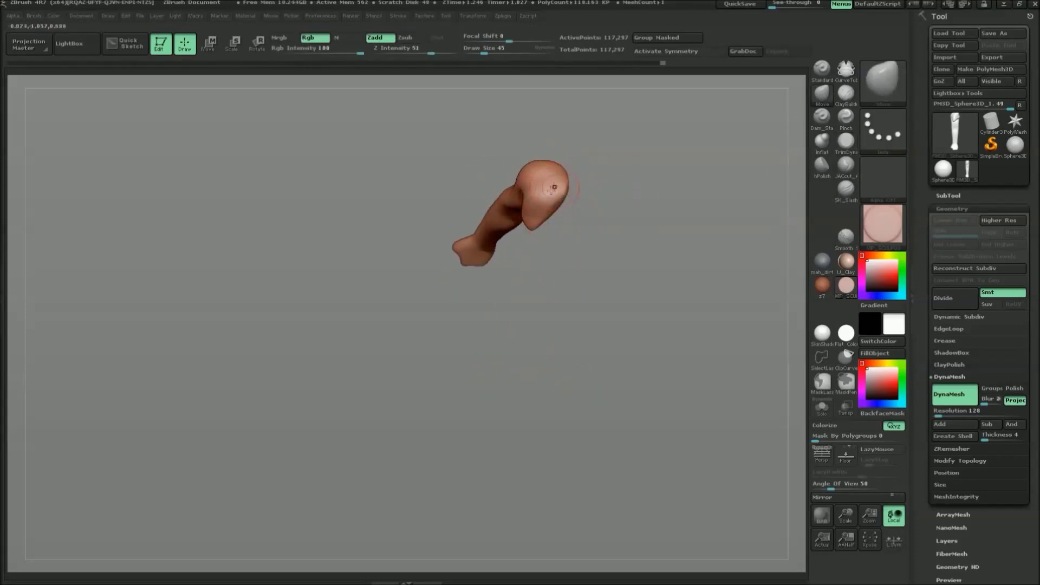
{"action": "key", "text": "ctrl+shift+z"}
{"action": "key", "text": "ctrl+shift+z"}
{"action": "key", "text": "ctrl+shift+z"}
{"action": "key", "text": "ctrl+shift+z"}
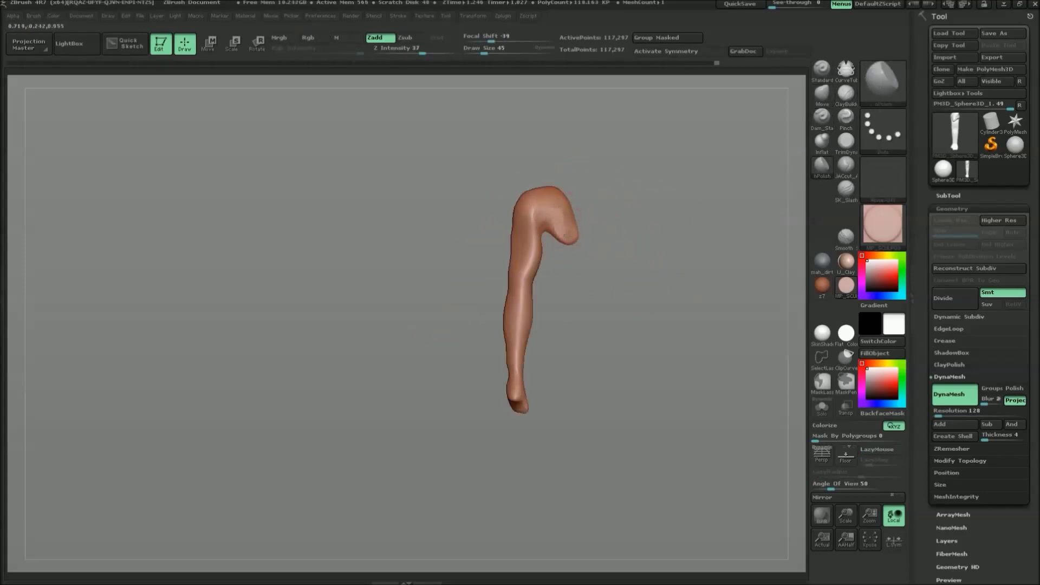
{"action": "key", "text": "ctrl+shift+z"}
{"action": "key", "text": "ctrl+shift+z"}
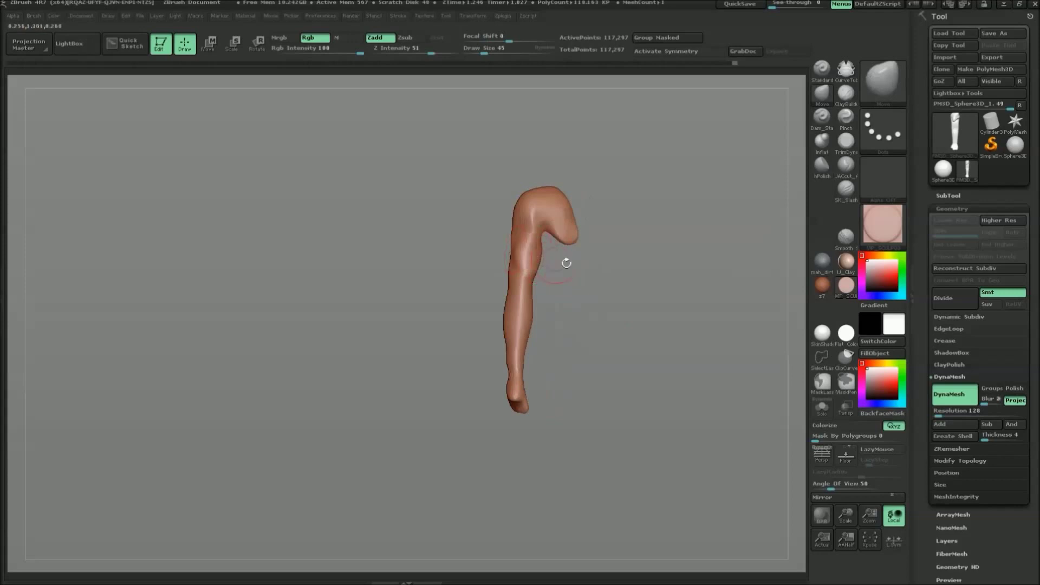
{"action": "key", "text": "ctrl+shift+z"}
{"action": "key", "text": "ctrl+shift+z"}
{"action": "key", "text": "ctrl+shift+z"}
{"action": "key", "text": "space"}
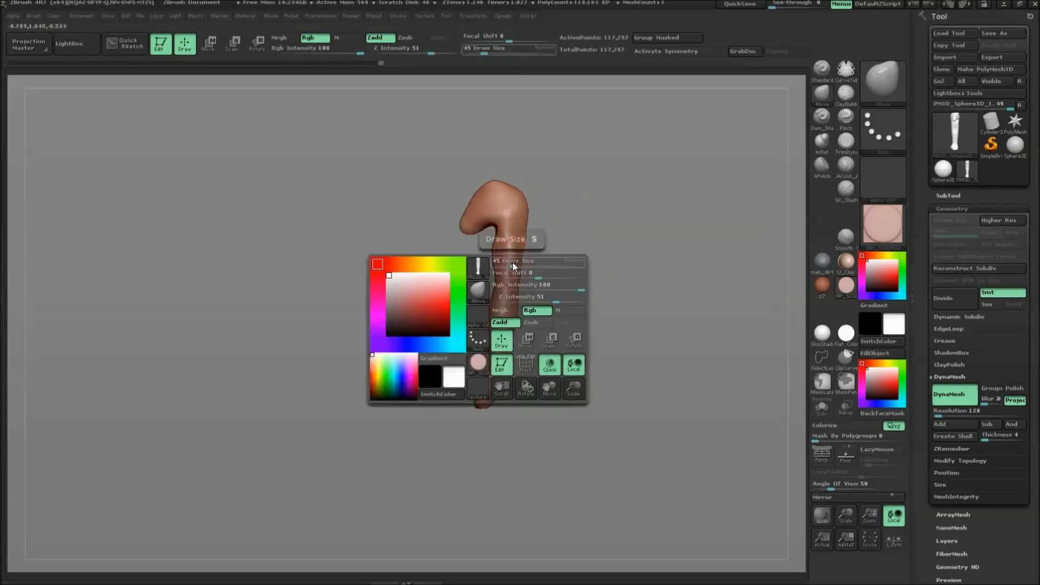
{"action": "key", "text": "ctrl+shift+z"}
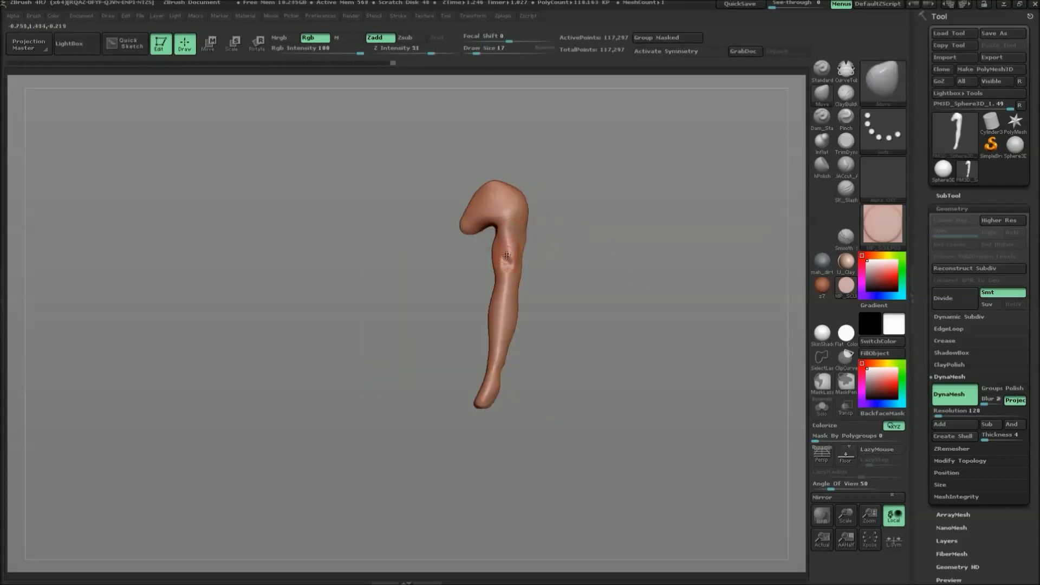
Step through history while orbiting, settling on the bent-limb version.
{"action": "key", "text": "ctrl+shift+z"}
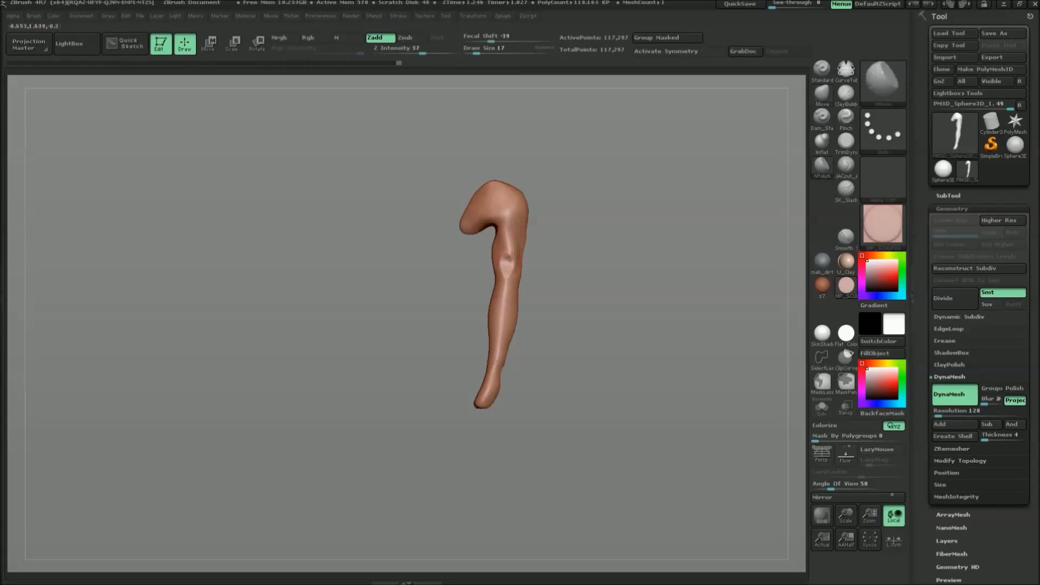
{"action": "key", "text": "ctrl+z"}
{"action": "key", "text": "ctrl+shift+z"}
{"action": "key", "text": "ctrl+shift+z"}
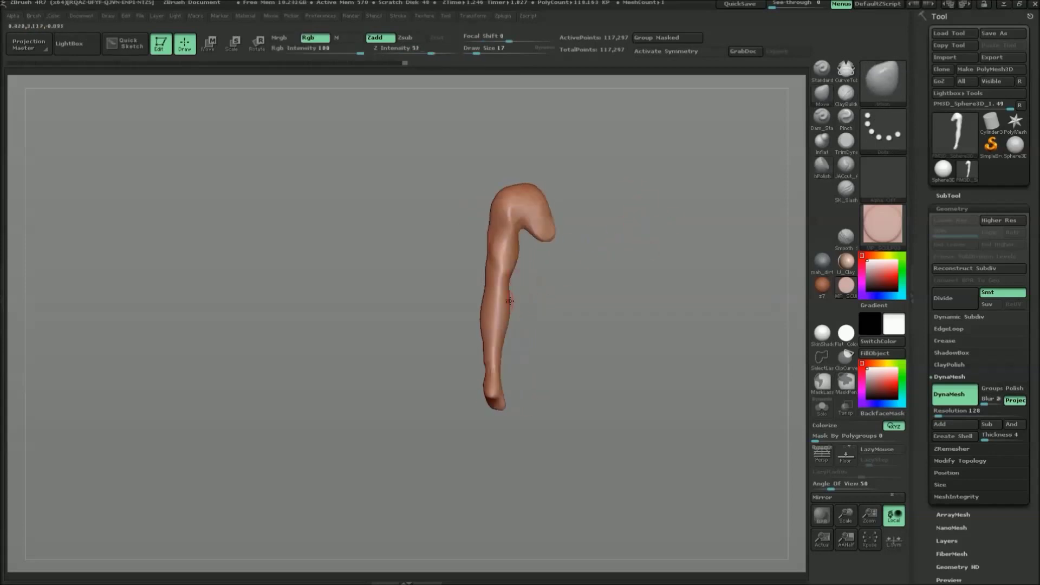
{"action": "key", "text": "ctrl+shift+z"}
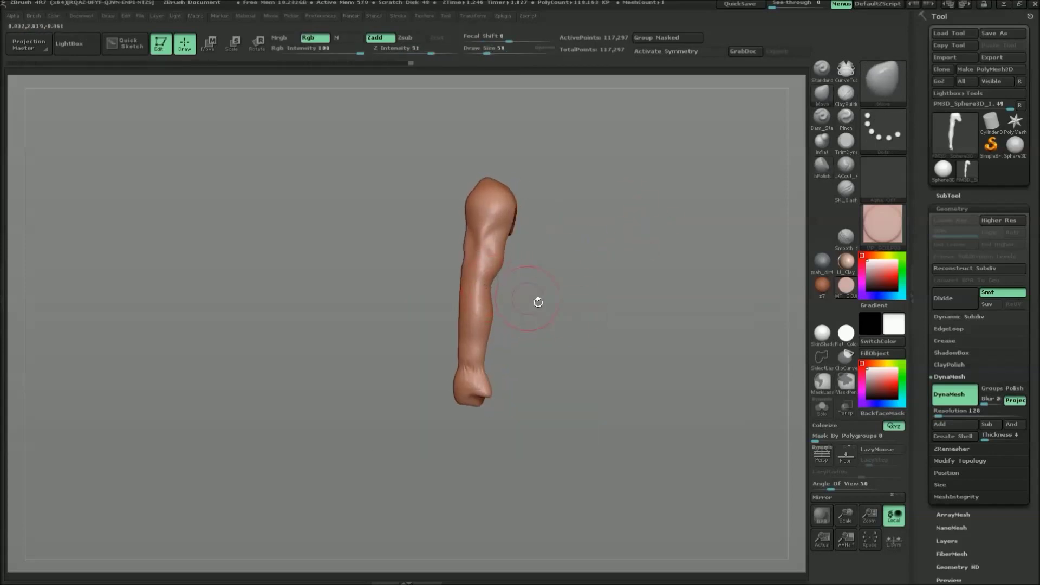
{"action": "key", "text": "ctrl+shift+z"}
{"action": "key", "text": "ctrl+shift+z"}
{"action": "key", "text": "ctrl+shift+z"}
{"action": "key", "text": "ctrl+shift+z"}
{"action": "key", "text": "ctrl+shift+z"}
{"action": "key", "text": "ctrl+shift+z"}
{"action": "key", "text": "ctrl+shift+z"}
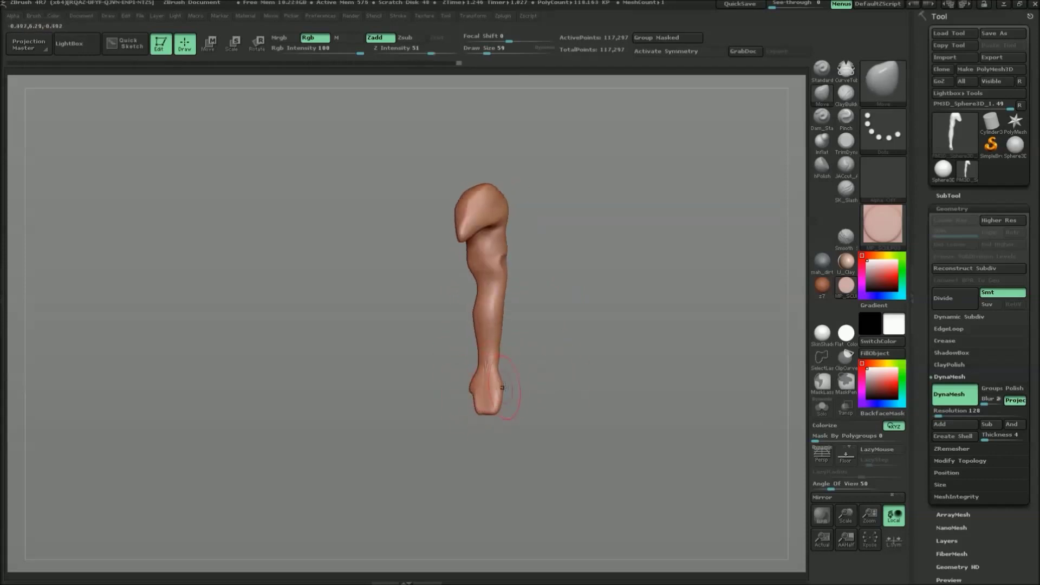
{"action": "key", "text": "ctrl+shift+z"}
{"action": "key", "text": "ctrl+shift+z"}
{"action": "key", "text": "ctrl+shift+z"}
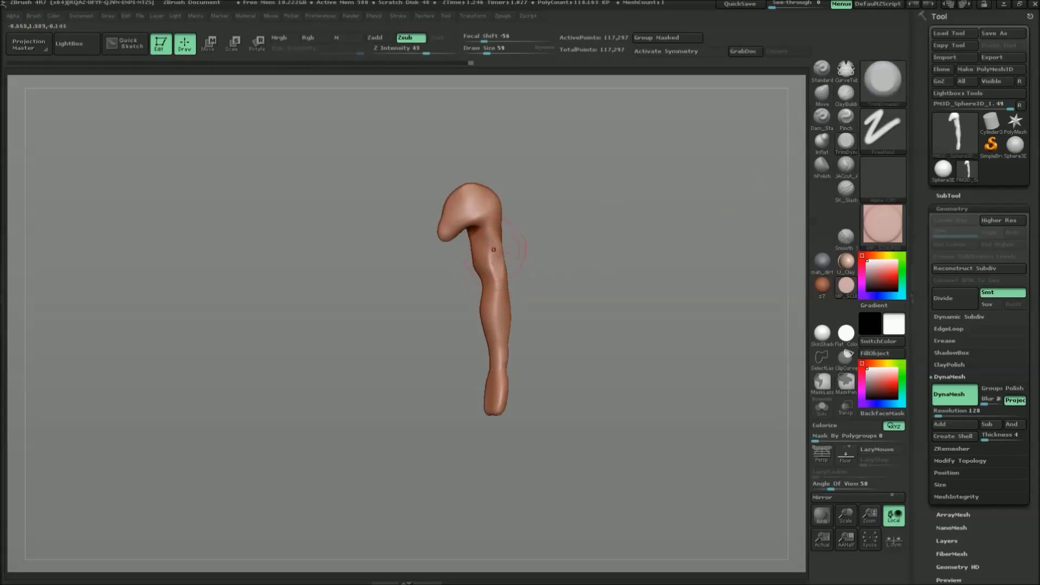
{"action": "key", "text": "ctrl+shift+z"}
{"action": "key", "text": "ctrl+shift+z"}
{"action": "key", "text": "ctrl+shift+z"}
{"action": "key", "text": "ctrl+shift+z"}
{"action": "key", "text": "ctrl+shift+z"}
{"action": "key", "text": "ctrl+shift+z"}
{"action": "key", "text": "ctrl+shift+z"}
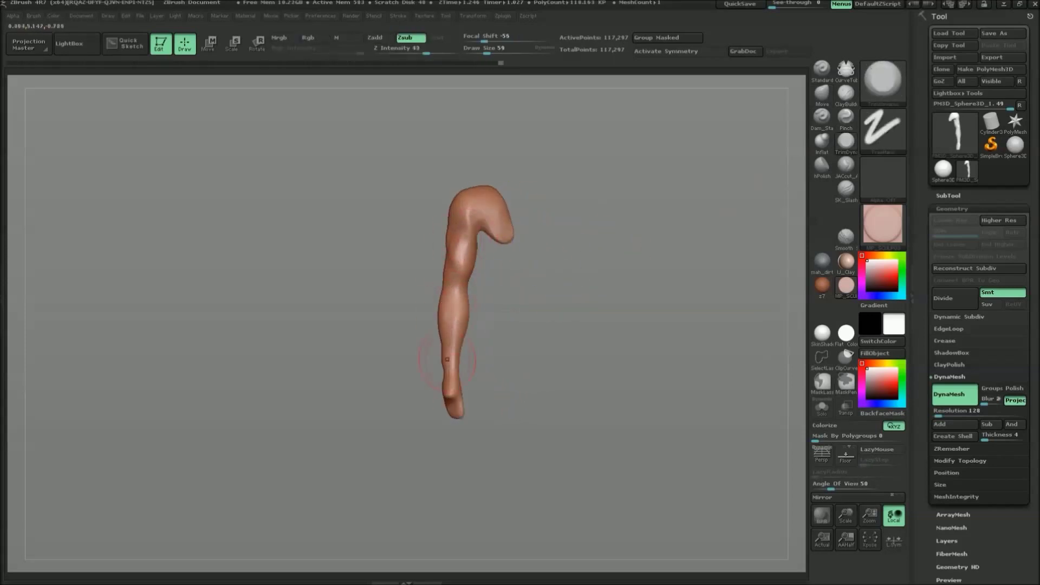
{"action": "left_click_drag", "start_coordinate": [512, 353], "coordinate": [444, 344]}
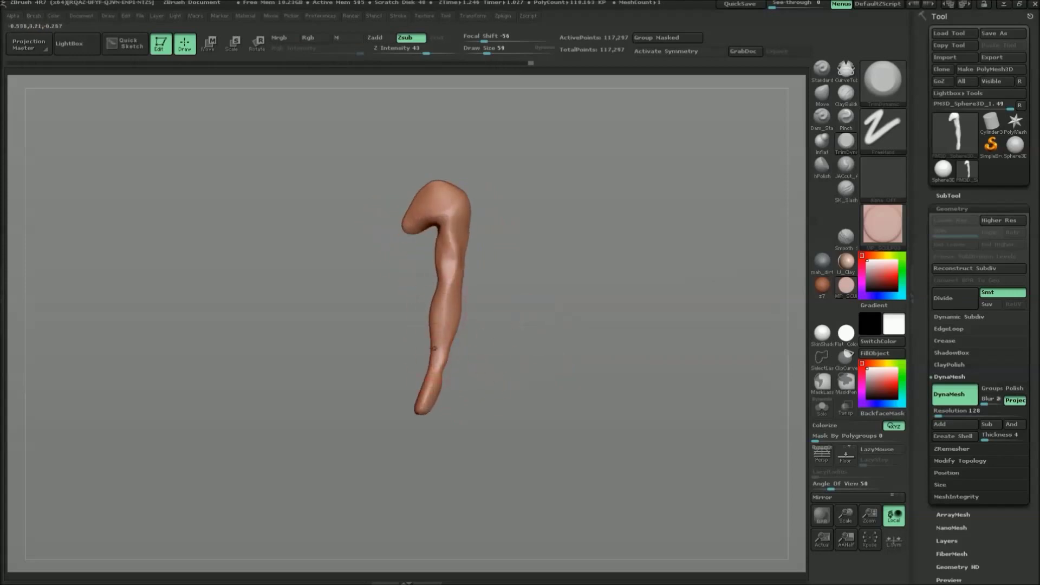
{"action": "key", "text": "ctrl+shift+z"}
{"action": "key", "text": "ctrl+shift+z"}
{"action": "key", "text": "ctrl+shift+z"}
{"action": "key", "text": "ctrl+shift+z"}
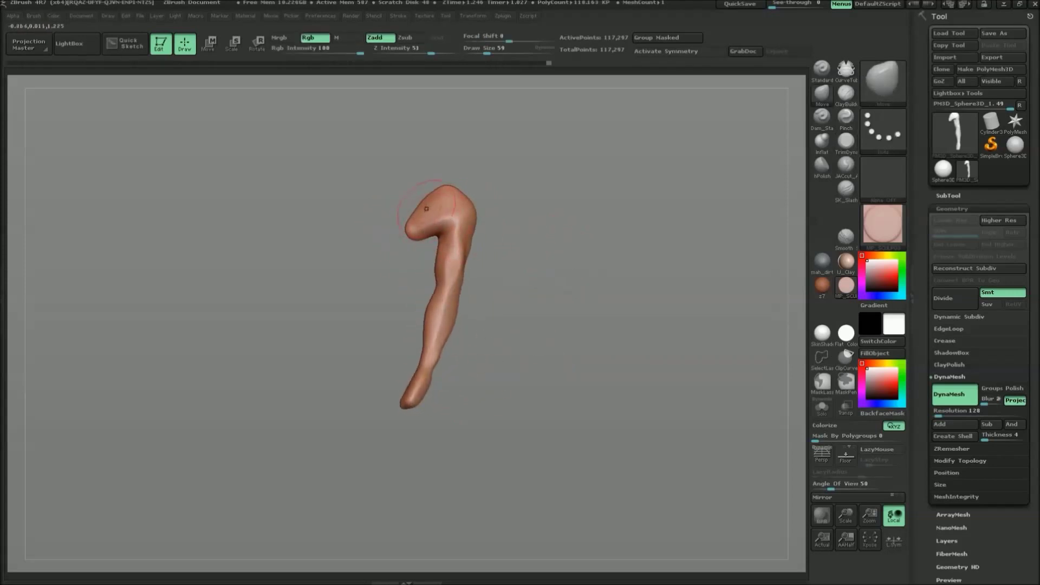
{"action": "left_click_drag", "start_coordinate": [426, 209], "coordinate": [449, 187]}
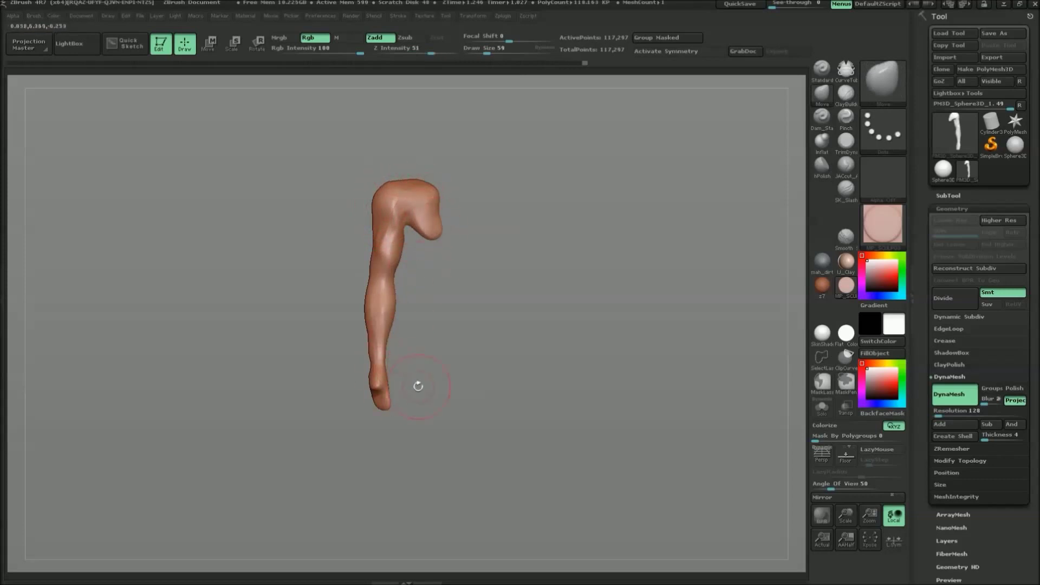
{"action": "key", "text": "ctrl+z"}
{"action": "key", "text": "ctrl+shift+z"}
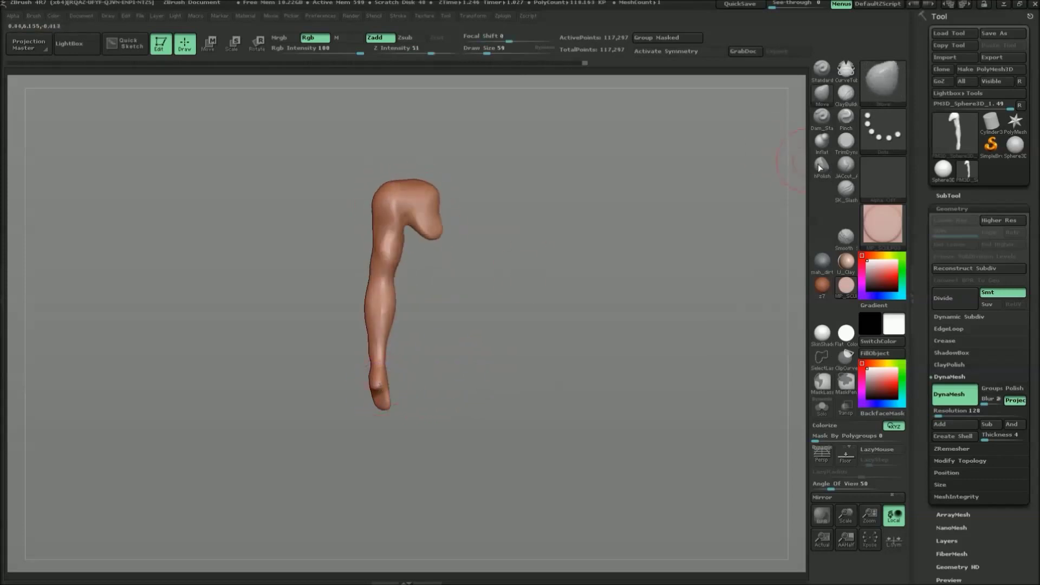
Turn the arm front-on with TrimDynamic selected, then set up the Move brush at size 75.
{"action": "left_click", "coordinate": [846, 140]}
{"action": "mouse_move", "coordinate": [472, 356]}
{"action": "left_mouse_down"}
{"action": "mouse_move", "coordinate": [506, 355]}
{"action": "mouse_move", "coordinate": [490, 349]}
{"action": "mouse_move", "coordinate": [500, 346]}
{"action": "left_mouse_up"}
{"action": "left_click_drag", "start_coordinate": [337, 376], "coordinate": [360, 375]}
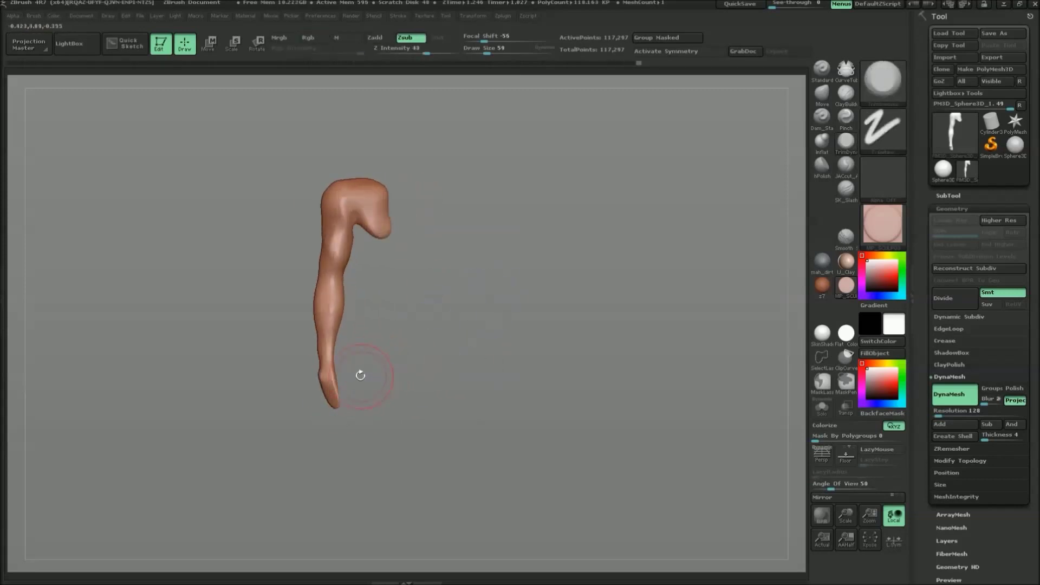
{"action": "mouse_move", "coordinate": [422, 359]}
{"action": "left_mouse_down"}
{"action": "mouse_move", "coordinate": [367, 355]}
{"action": "mouse_move", "coordinate": [388, 374]}
{"action": "mouse_move", "coordinate": [478, 346]}
{"action": "left_mouse_up"}
{"action": "key", "text": "b"}
{"action": "key", "text": "m"}
{"action": "key", "text": "v"}
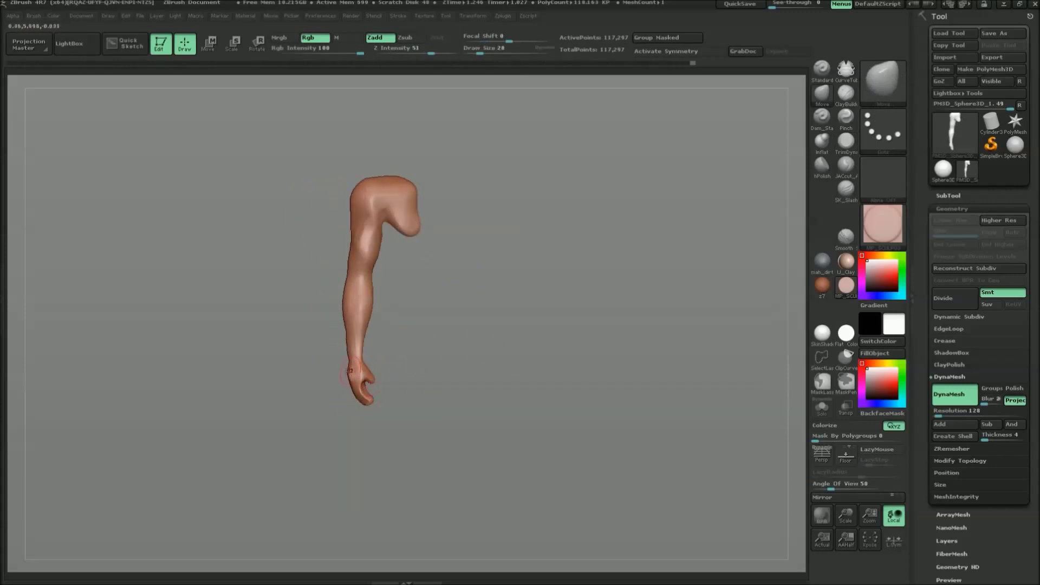
{"action": "key", "text": "space"}
{"action": "left_click_drag", "start_coordinate": [482, 210], "coordinate": [505, 210]}
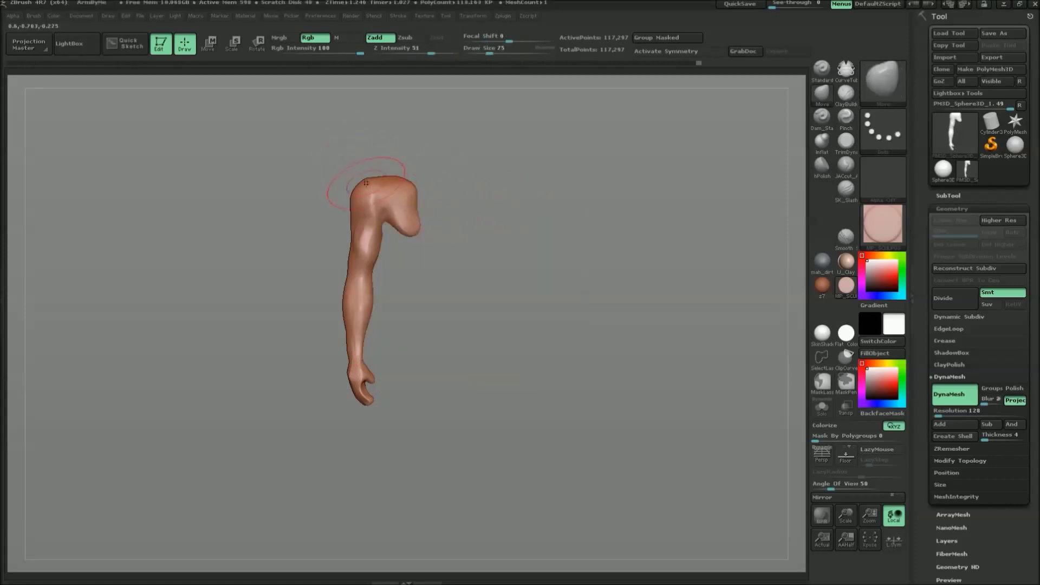
Shrink the brush to 19 and trim flat planes with TrimDynamic from a new angle.
{"action": "left_click_drag", "start_coordinate": [379, 379], "coordinate": [406, 377]}
{"action": "key", "text": "space"}
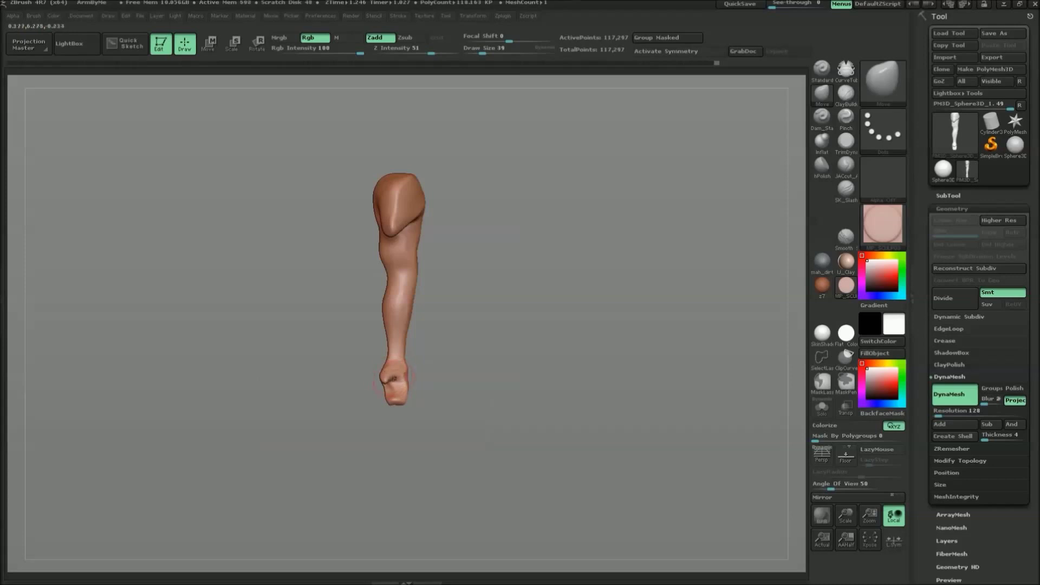
{"action": "mouse_move", "coordinate": [376, 384]}
{"action": "left_mouse_down"}
{"action": "mouse_move", "coordinate": [482, 352]}
{"action": "mouse_move", "coordinate": [377, 374]}
{"action": "mouse_move", "coordinate": [752, 158]}
{"action": "mouse_move", "coordinate": [380, 394]}
{"action": "mouse_move", "coordinate": [522, 343]}
{"action": "mouse_move", "coordinate": [503, 343]}
{"action": "mouse_move", "coordinate": [399, 364]}
{"action": "mouse_move", "coordinate": [541, 379]}
{"action": "mouse_move", "coordinate": [375, 379]}
{"action": "mouse_move", "coordinate": [434, 367]}
{"action": "mouse_move", "coordinate": [501, 297]}
{"action": "left_mouse_up"}
{"action": "key", "text": "b"}
{"action": "key", "text": "t"}
{"action": "key", "text": "d"}
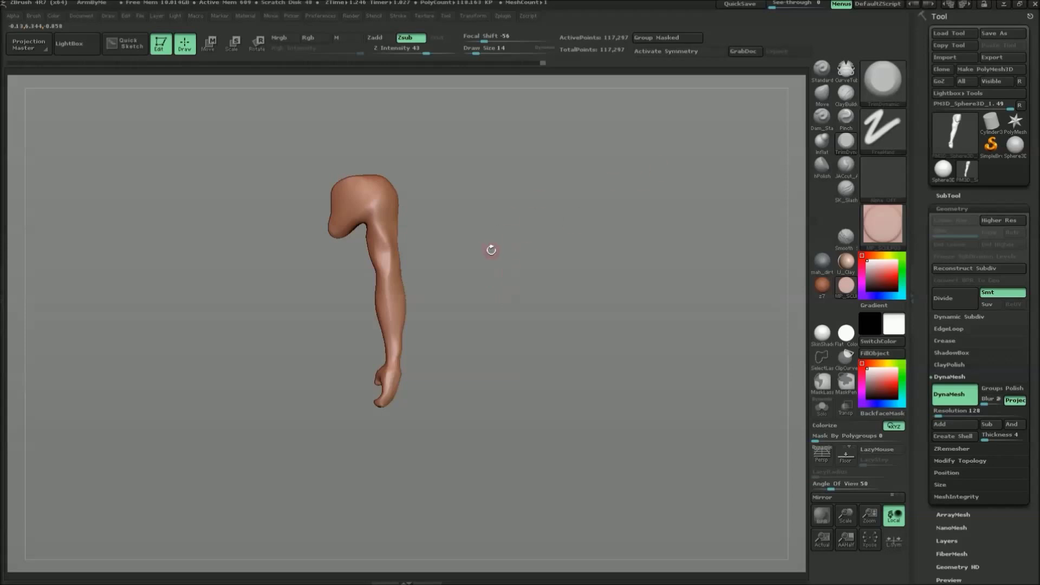
Shift the arm in view, select the Standard brush, and zoom in on the shoulder.
{"action": "left_click_drag", "start_coordinate": [479, 248], "coordinate": [486, 281], "text": "alt"}
{"action": "key", "text": "b"}
{"action": "key", "text": "s"}
{"action": "key", "text": "t"}
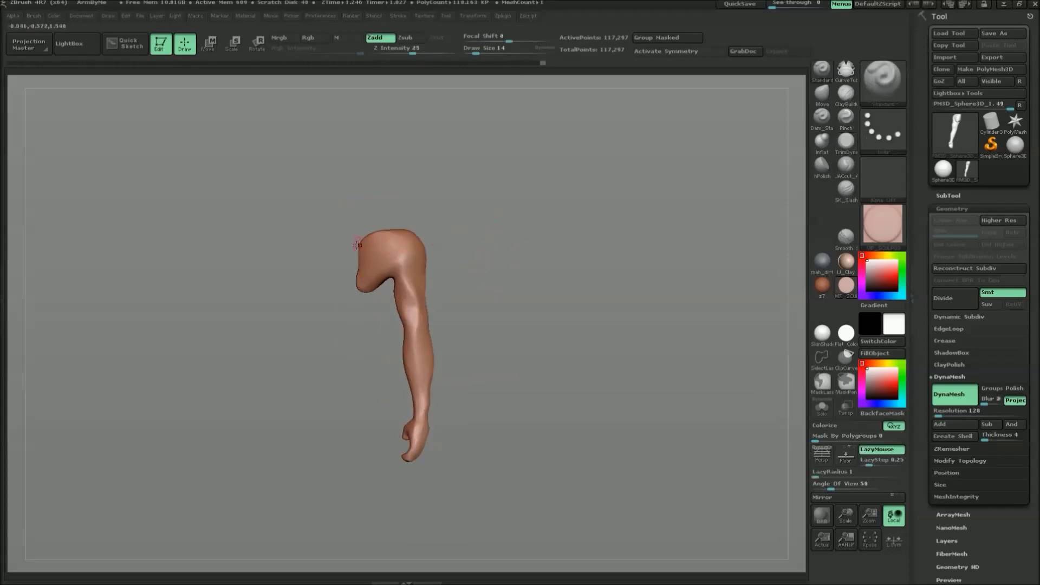
{"action": "left_click_drag", "start_coordinate": [481, 278], "coordinate": [393, 263], "text": "alt"}
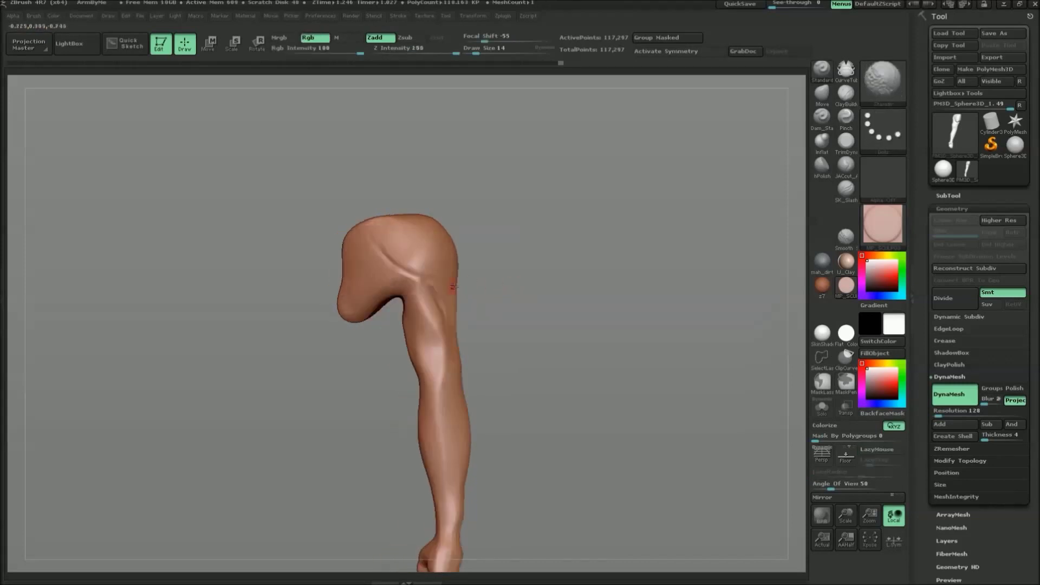
Switch from TrimDynamic to ClayBuildup with Z Intensity lowered to 13.
{"action": "key", "text": "b"}
{"action": "key", "text": "t"}
{"action": "key", "text": "d"}
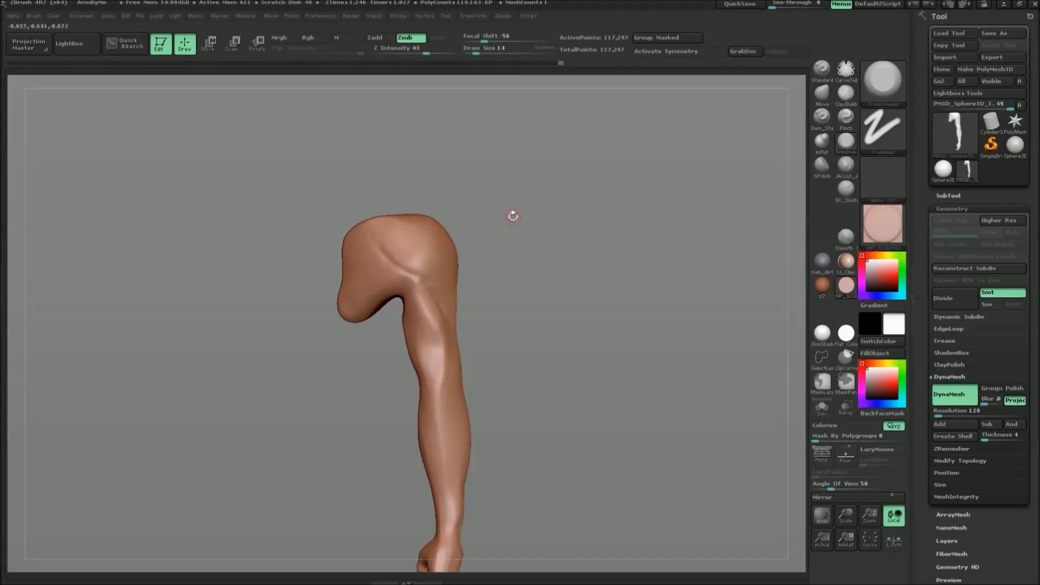
{"action": "key", "text": "b"}
{"action": "key", "text": "c"}
{"action": "key", "text": "b"}
{"action": "key", "text": "space"}
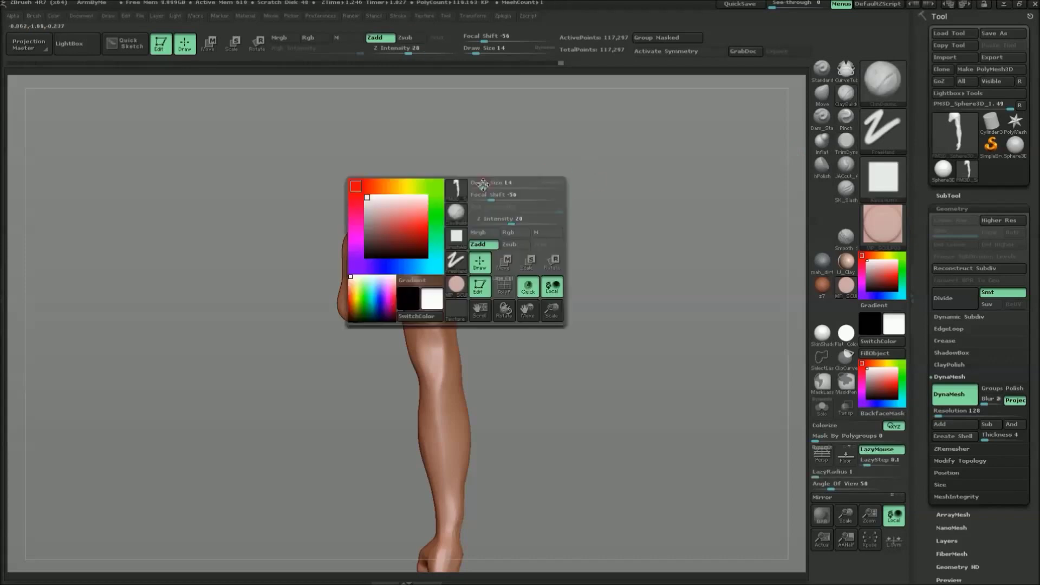
{"action": "left_click_drag", "start_coordinate": [399, 48], "coordinate": [392, 48]}
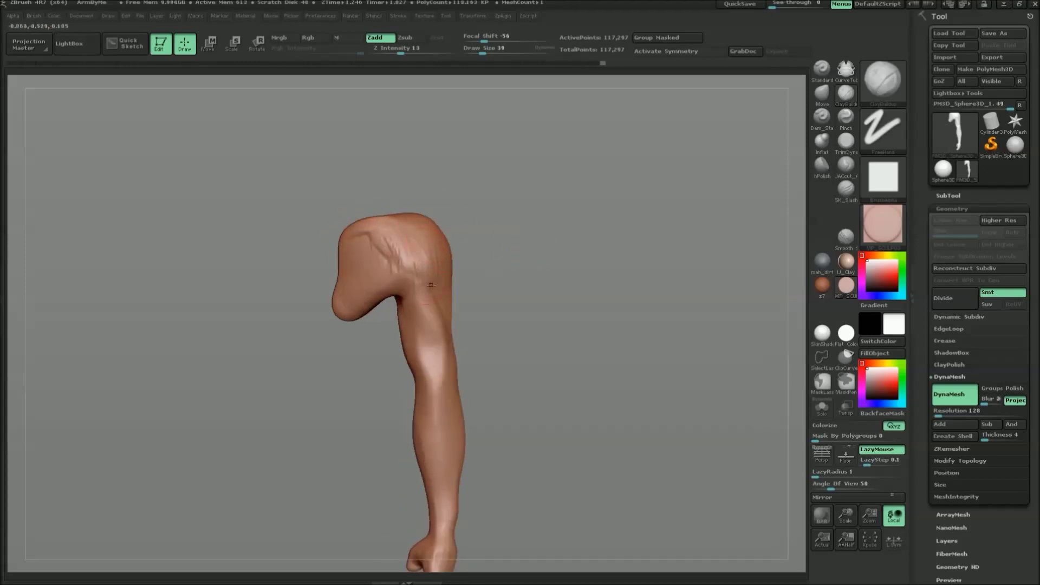
Smooth the shoulder fibres and turn the arm to view its other sides.
{"action": "key", "text": "b"}
{"action": "key", "text": "s"}
{"action": "key", "text": "m"}
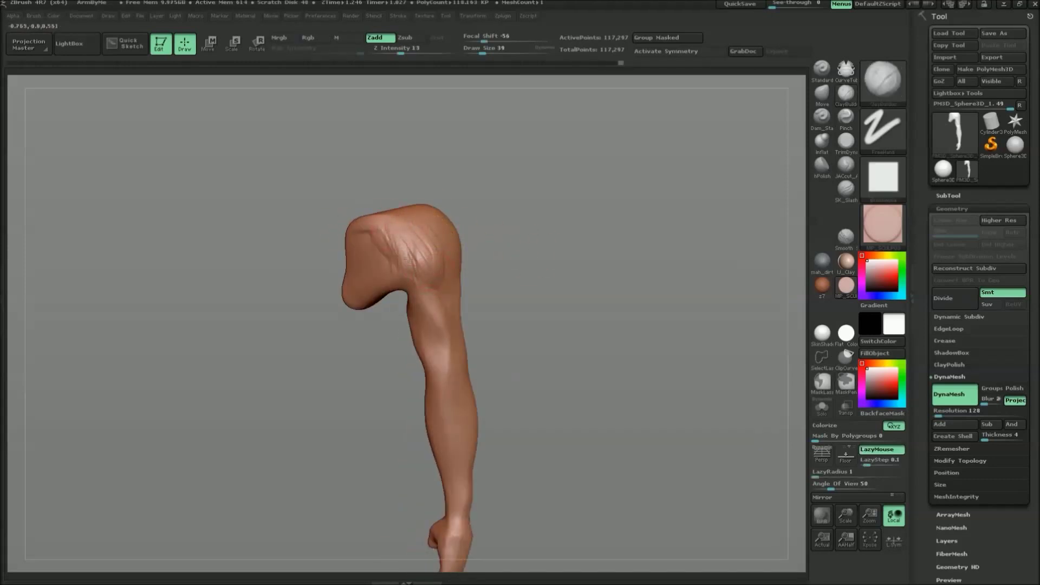
{"action": "left_click_drag", "start_coordinate": [536, 250], "coordinate": [544, 214]}
{"action": "key", "text": "shift"}
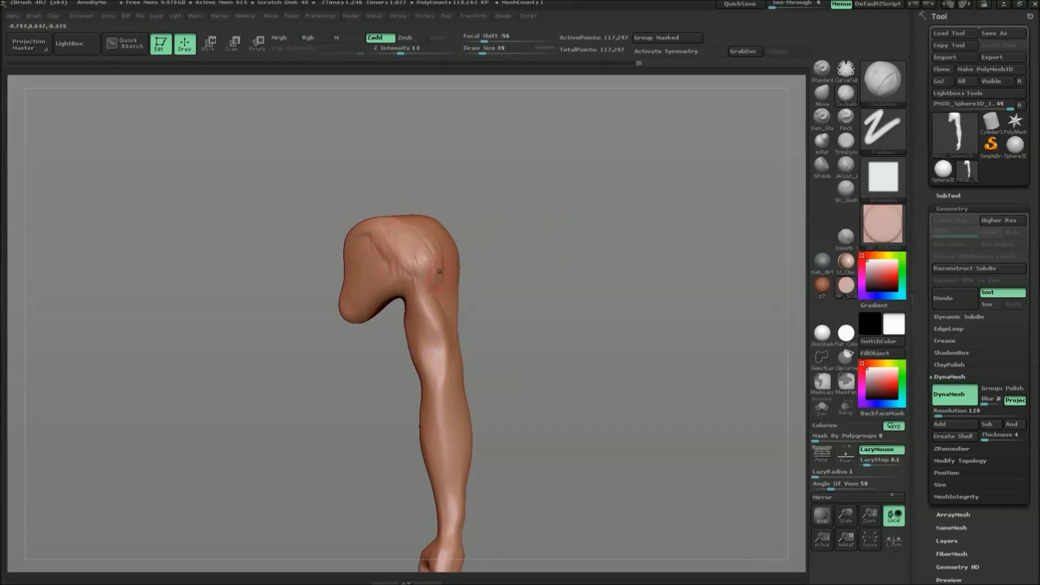
{"action": "mouse_move", "coordinate": [591, 192]}
{"action": "left_mouse_down"}
{"action": "mouse_move", "coordinate": [571, 231]}
{"action": "mouse_move", "coordinate": [410, 271]}
{"action": "left_mouse_up"}
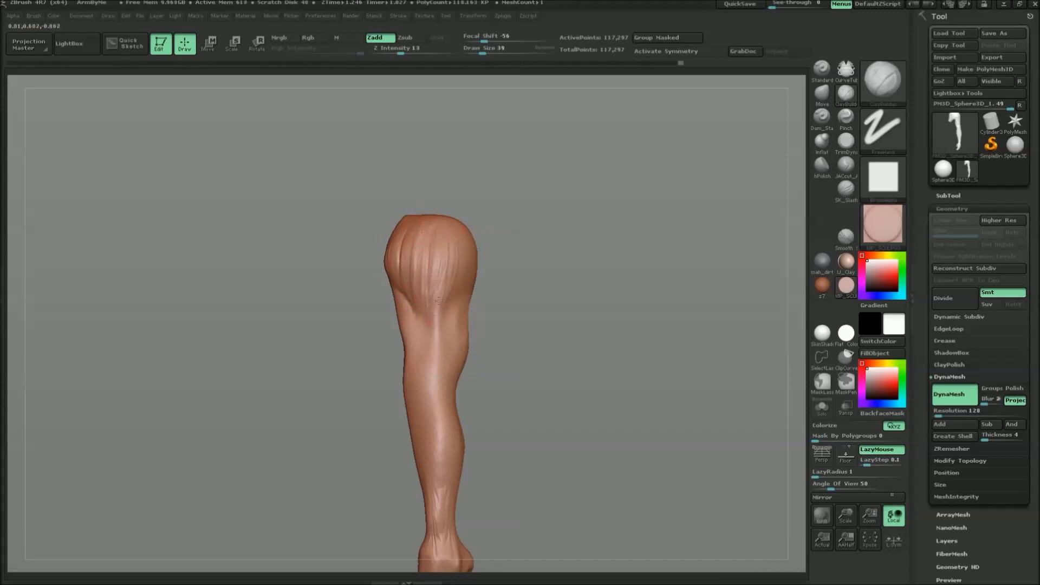
Orbit around the shoulder, try another brush, and return to ClayBuildup.
{"action": "mouse_move", "coordinate": [574, 204]}
{"action": "left_mouse_down"}
{"action": "mouse_move", "coordinate": [541, 203]}
{"action": "mouse_move", "coordinate": [487, 228]}
{"action": "mouse_move", "coordinate": [439, 215]}
{"action": "left_mouse_up"}
{"action": "right_click", "coordinate": [477, 228]}
{"action": "left_click_drag", "start_coordinate": [550, 225], "coordinate": [436, 223]}
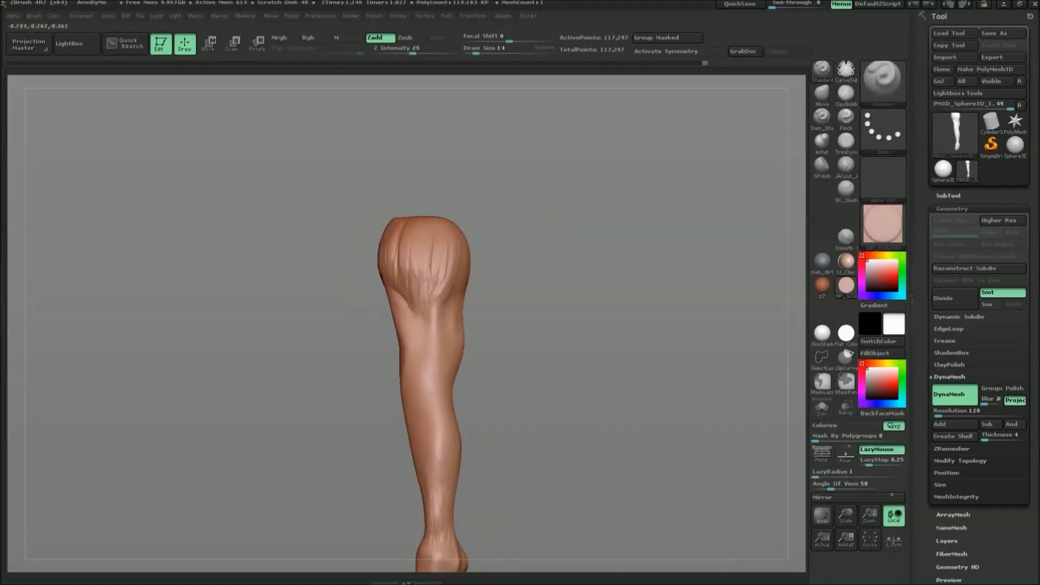
{"action": "left_click_drag", "start_coordinate": [412, 305], "coordinate": [410, 232]}
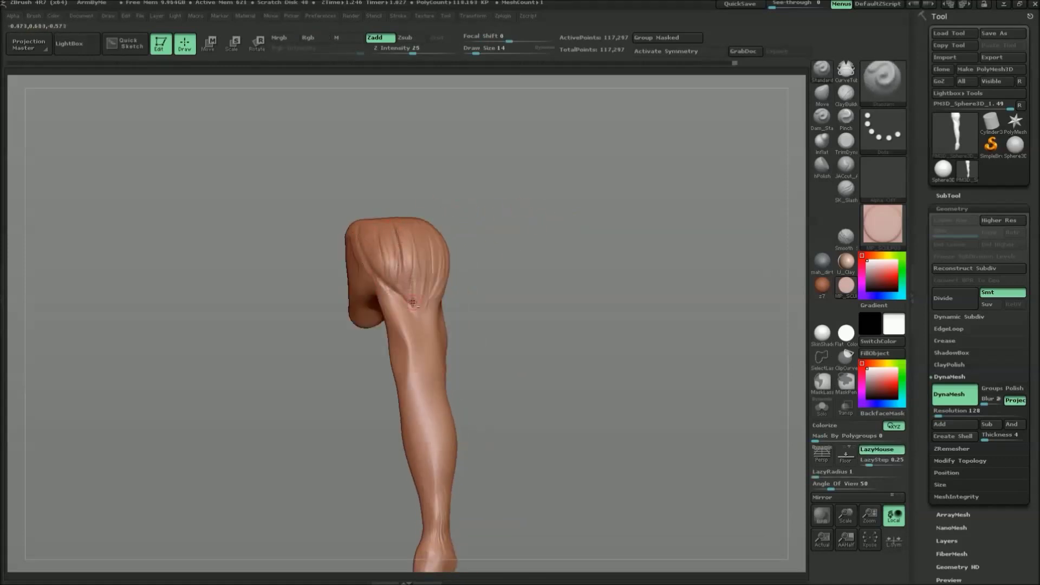
{"action": "left_click_drag", "start_coordinate": [407, 308], "coordinate": [550, 211]}
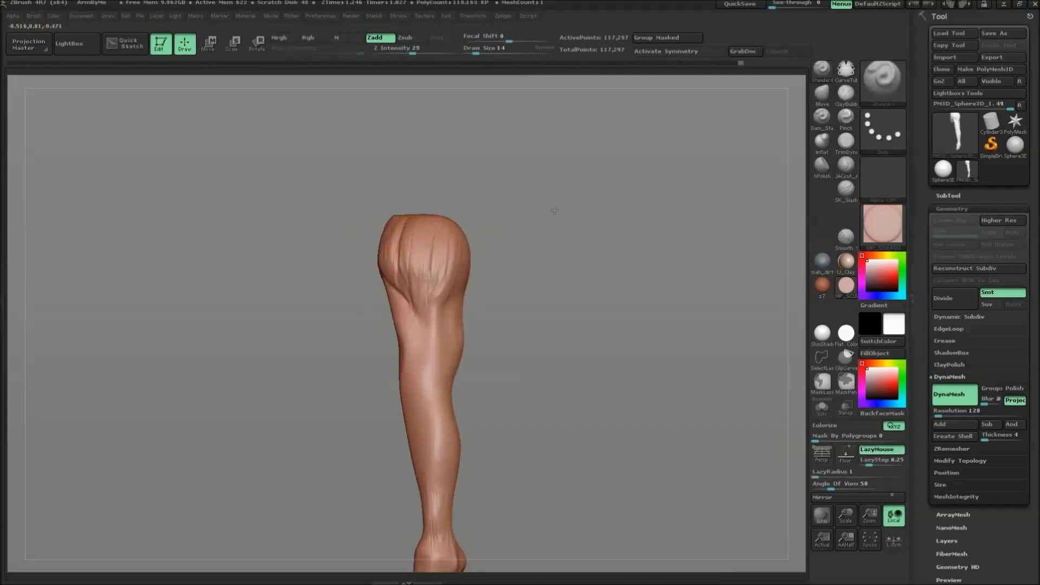
{"action": "left_click", "coordinate": [817, 142]}
{"action": "left_click_drag", "start_coordinate": [400, 267], "coordinate": [387, 226]}
{"action": "mouse_move", "coordinate": [453, 265]}
{"action": "left_mouse_down"}
{"action": "mouse_move", "coordinate": [464, 225]}
{"action": "mouse_move", "coordinate": [506, 232]}
{"action": "mouse_move", "coordinate": [512, 266]}
{"action": "mouse_move", "coordinate": [439, 266]}
{"action": "mouse_move", "coordinate": [508, 234]}
{"action": "mouse_move", "coordinate": [543, 246]}
{"action": "mouse_move", "coordinate": [608, 216]}
{"action": "mouse_move", "coordinate": [578, 200]}
{"action": "mouse_move", "coordinate": [487, 227]}
{"action": "left_mouse_up"}
{"action": "key", "text": "b"}
{"action": "key", "text": "c"}
{"action": "key", "text": "b"}
Lay several ClayBuildup fibre strands across the deltoid.
{"action": "mouse_move", "coordinate": [427, 255]}
{"action": "left_mouse_down"}
{"action": "mouse_move", "coordinate": [455, 244]}
{"action": "mouse_move", "coordinate": [460, 276]}
{"action": "left_mouse_up"}
{"action": "left_click_drag", "start_coordinate": [423, 227], "coordinate": [444, 260]}
{"action": "mouse_move", "coordinate": [487, 238]}
{"action": "left_mouse_down"}
{"action": "mouse_move", "coordinate": [447, 223]}
{"action": "mouse_move", "coordinate": [441, 254]}
{"action": "left_mouse_up"}
{"action": "left_click_drag", "start_coordinate": [477, 197], "coordinate": [542, 206]}
{"action": "left_click_drag", "start_coordinate": [466, 238], "coordinate": [493, 271]}
{"action": "left_click_drag", "start_coordinate": [568, 200], "coordinate": [610, 211]}
Reduce Draw Size to 19 and add a finer strand on the forward-facing shoulder.
{"action": "key", "text": "space"}
{"action": "key", "text": "space"}
{"action": "mouse_move", "coordinate": [547, 225]}
{"action": "left_mouse_down"}
{"action": "mouse_move", "coordinate": [522, 225]}
{"action": "mouse_move", "coordinate": [498, 260]}
{"action": "left_mouse_up"}
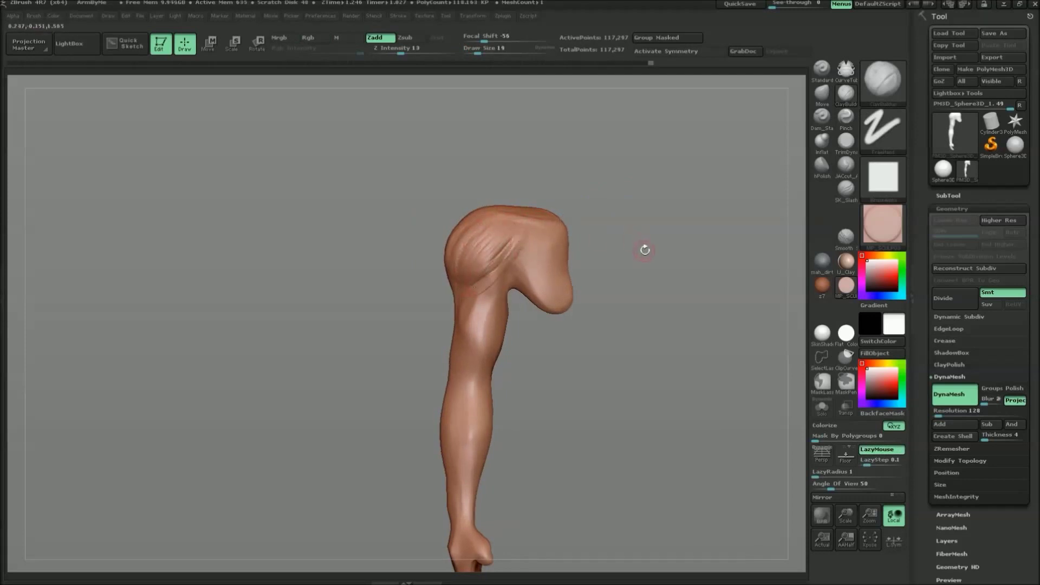
{"action": "mouse_move", "coordinate": [544, 271]}
{"action": "left_mouse_down"}
{"action": "mouse_move", "coordinate": [511, 194]}
{"action": "mouse_move", "coordinate": [394, 204]}
{"action": "mouse_move", "coordinate": [441, 164]}
{"action": "left_mouse_up"}
{"action": "mouse_move", "coordinate": [598, 160]}
{"action": "left_mouse_down"}
{"action": "mouse_move", "coordinate": [548, 169]}
{"action": "mouse_move", "coordinate": [466, 143]}
{"action": "left_mouse_up"}
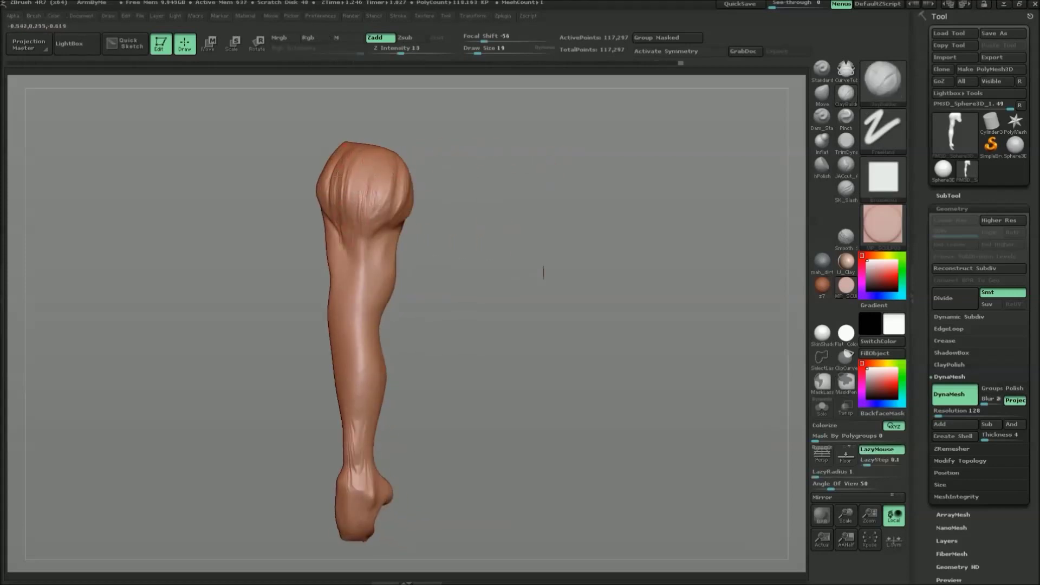
{"action": "left_click_drag", "start_coordinate": [358, 148], "coordinate": [371, 187]}
{"action": "mouse_move", "coordinate": [459, 171]}
{"action": "left_mouse_down"}
{"action": "mouse_move", "coordinate": [462, 157]}
{"action": "mouse_move", "coordinate": [540, 145]}
{"action": "mouse_move", "coordinate": [610, 154]}
{"action": "mouse_move", "coordinate": [464, 167]}
{"action": "mouse_move", "coordinate": [486, 201]}
{"action": "left_mouse_up"}
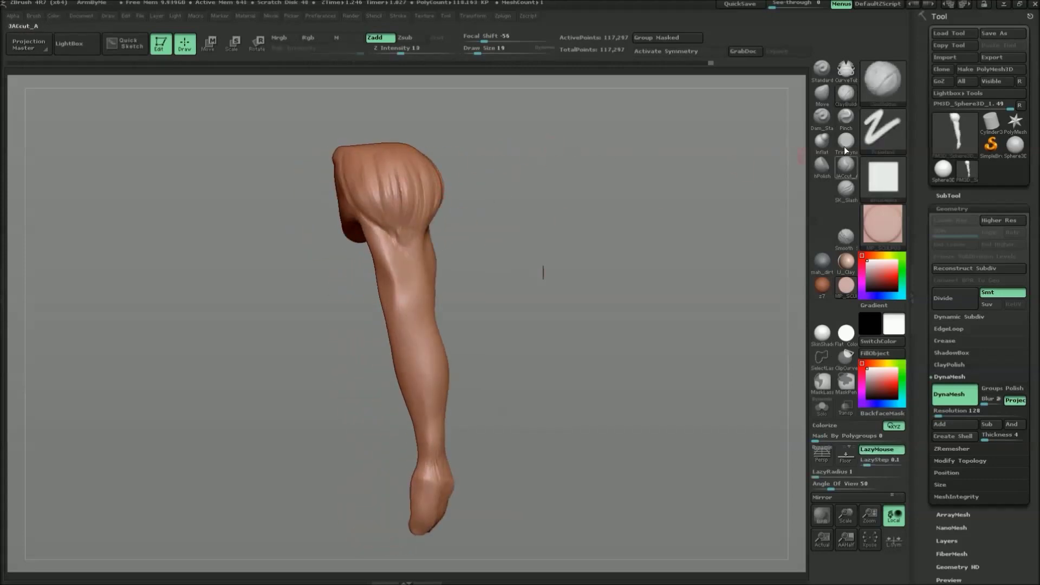
Enlarge the brush to 86 and puff up the shoulder with the Inflat brush.
{"action": "left_click_drag", "start_coordinate": [551, 144], "coordinate": [557, 158], "text": "shift"}
{"action": "key", "text": "s"}
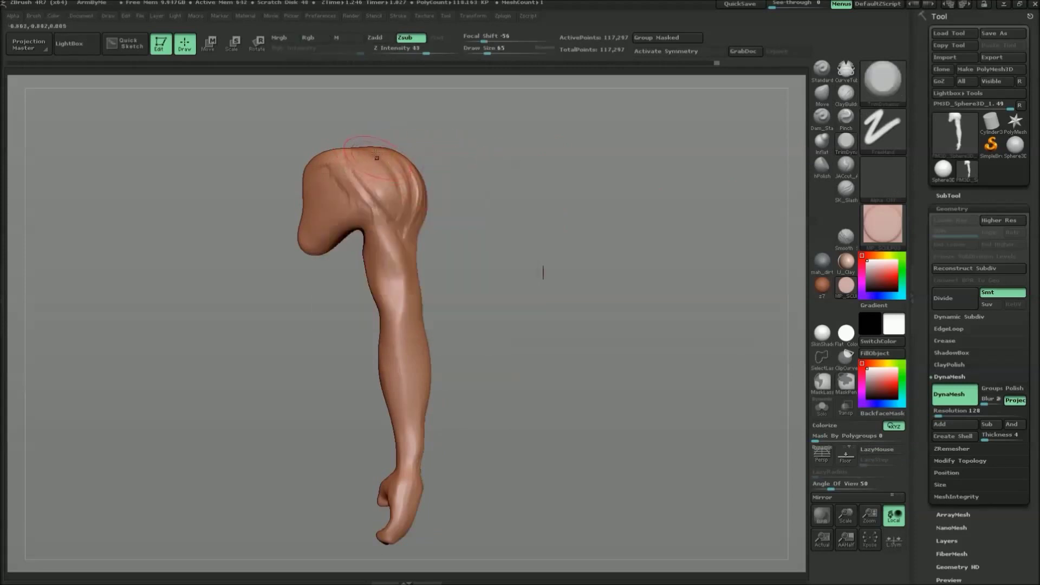
{"action": "mouse_move", "coordinate": [341, 154]}
{"action": "left_mouse_down"}
{"action": "mouse_move", "coordinate": [476, 182]}
{"action": "mouse_move", "coordinate": [426, 163]}
{"action": "mouse_move", "coordinate": [438, 149]}
{"action": "mouse_move", "coordinate": [464, 162]}
{"action": "left_mouse_up"}
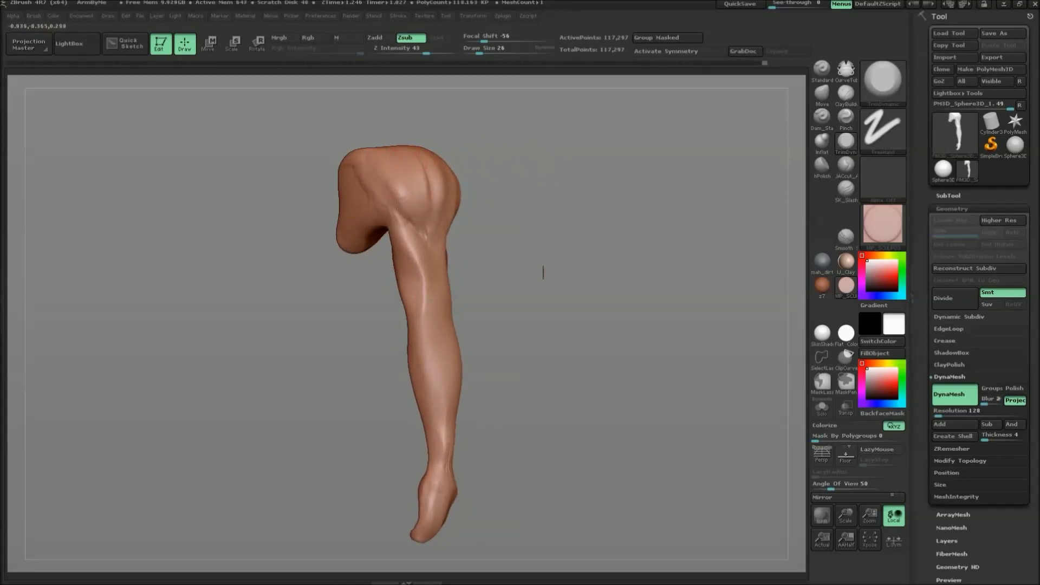
{"action": "left_click_drag", "start_coordinate": [498, 152], "coordinate": [564, 162]}
{"action": "key", "text": "b"}
{"action": "key", "text": "i"}
{"action": "key", "text": "n"}
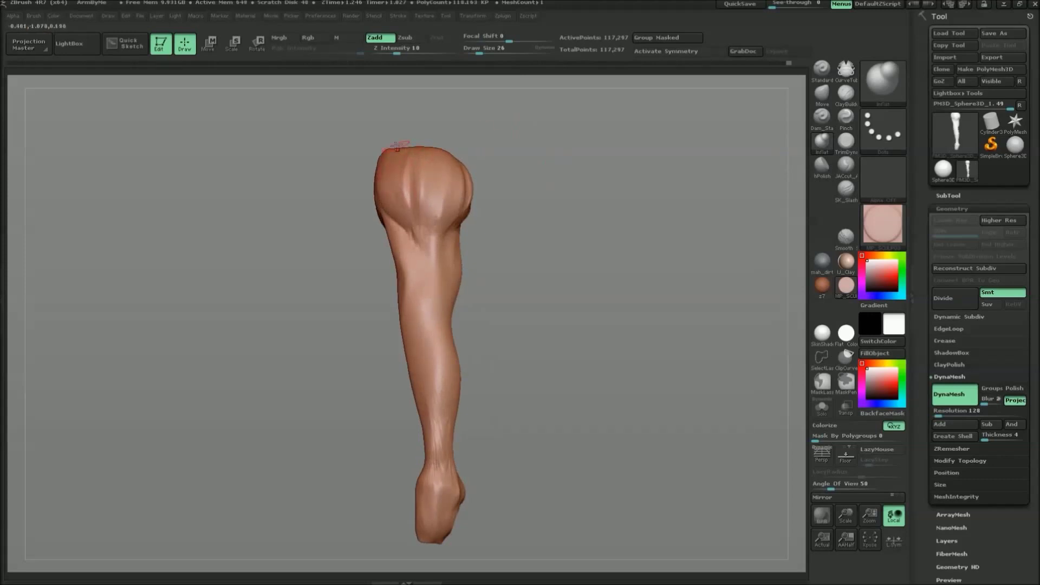
{"action": "left_click_drag", "start_coordinate": [402, 161], "coordinate": [426, 145]}
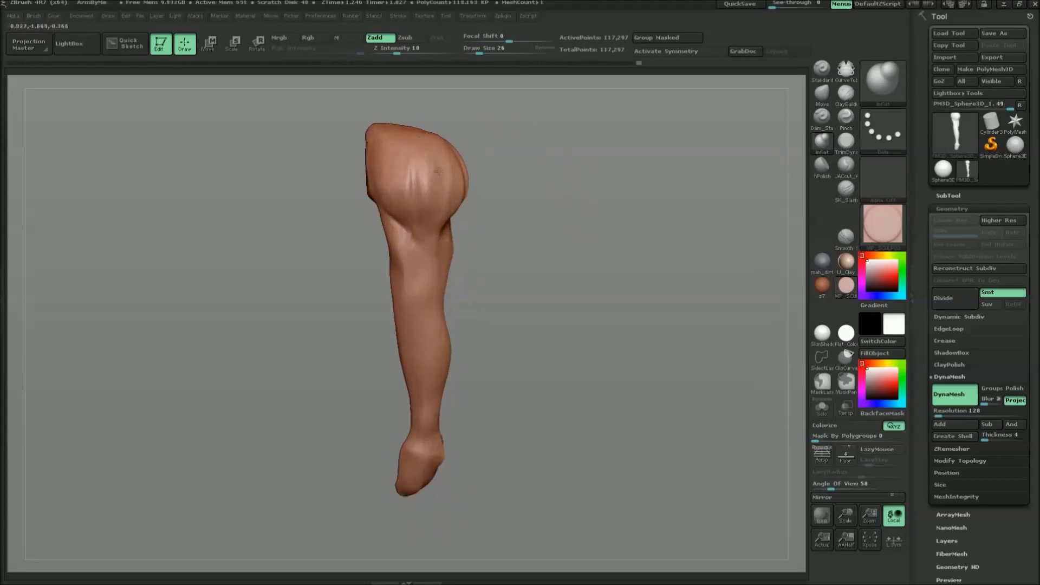
Refine the arm's planes with TrimDynamic, orbiting to view the shoulder and hand.
{"action": "key", "text": "b"}
{"action": "key", "text": "t"}
{"action": "key", "text": "d"}
{"action": "mouse_move", "coordinate": [573, 182]}
{"action": "left_mouse_down"}
{"action": "mouse_move", "coordinate": [778, 145]}
{"action": "mouse_move", "coordinate": [486, 167]}
{"action": "left_mouse_up"}
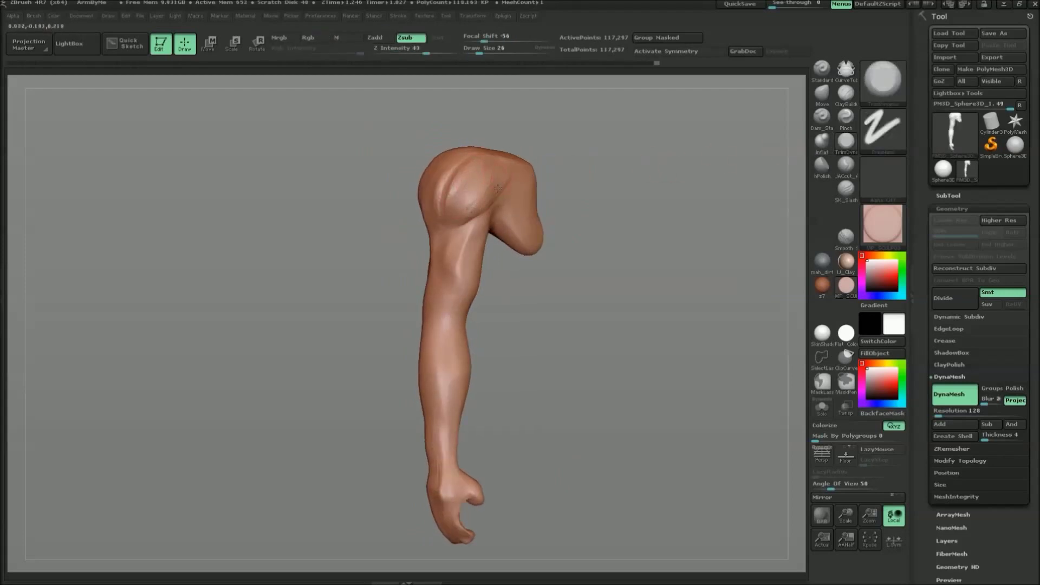
{"action": "left_click_drag", "start_coordinate": [631, 177], "coordinate": [520, 174]}
{"action": "mouse_move", "coordinate": [642, 167]}
{"action": "left_mouse_down"}
{"action": "mouse_move", "coordinate": [453, 185]}
{"action": "mouse_move", "coordinate": [606, 183]}
{"action": "left_mouse_up"}
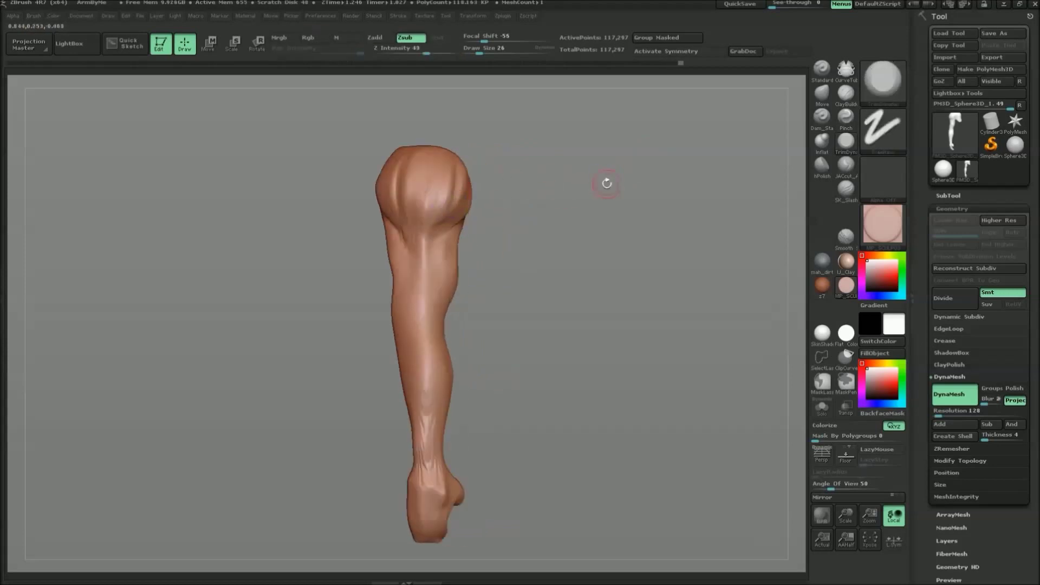
{"action": "left_click_drag", "start_coordinate": [514, 162], "coordinate": [565, 118]}
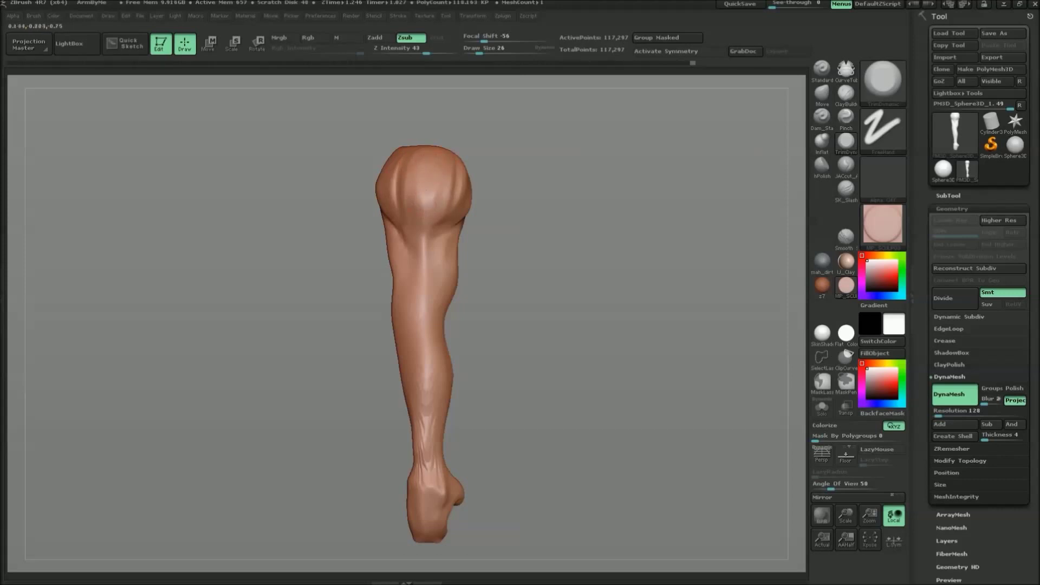
{"action": "mouse_move", "coordinate": [469, 180]}
{"action": "left_mouse_down"}
{"action": "mouse_move", "coordinate": [418, 176]}
{"action": "mouse_move", "coordinate": [419, 194]}
{"action": "left_mouse_up"}
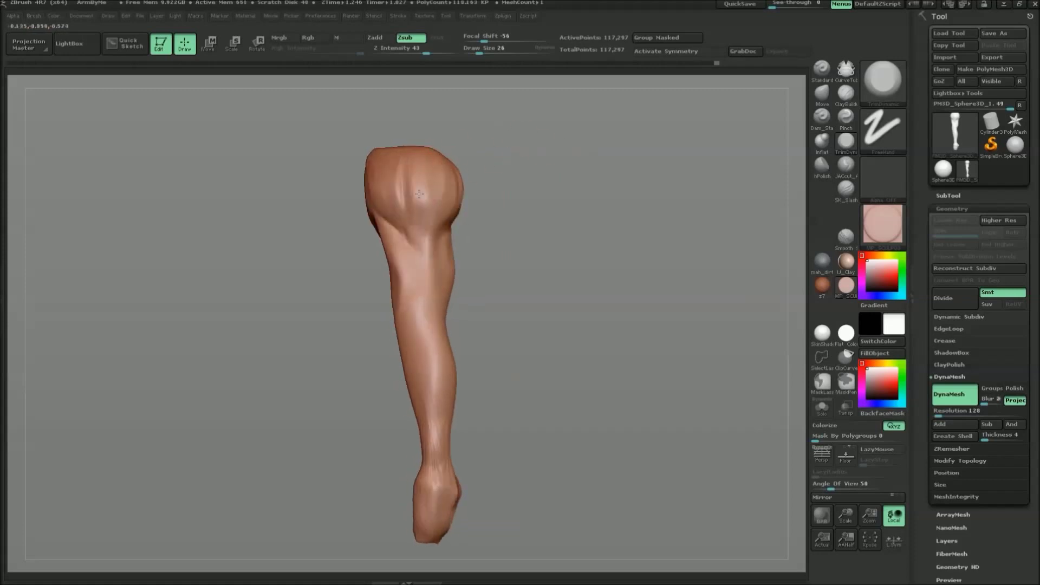
Select the Dam_Standard brush and turn the arm to inspect the shoulder and elbow.
{"action": "mouse_move", "coordinate": [493, 182]}
{"action": "left_mouse_down"}
{"action": "mouse_move", "coordinate": [387, 197]}
{"action": "mouse_move", "coordinate": [587, 158]}
{"action": "mouse_move", "coordinate": [536, 72]}
{"action": "left_mouse_up"}
{"action": "key", "text": "b"}
{"action": "key", "text": "d"}
{"action": "key", "text": "s"}
{"action": "left_click_drag", "start_coordinate": [587, 145], "coordinate": [407, 192]}
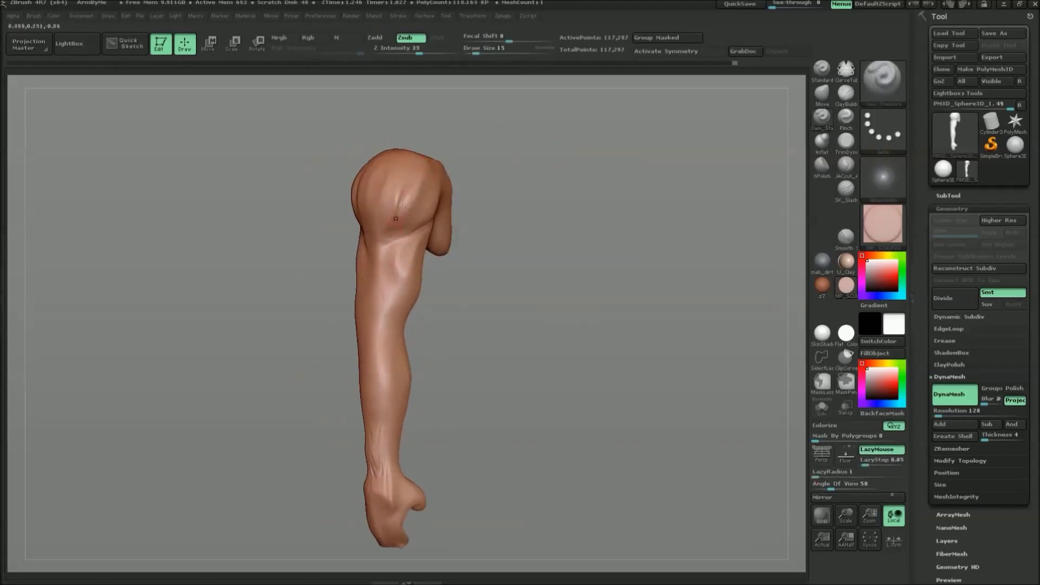
{"action": "mouse_move", "coordinate": [466, 179]}
{"action": "left_mouse_down"}
{"action": "mouse_move", "coordinate": [496, 155]}
{"action": "mouse_move", "coordinate": [457, 199]}
{"action": "mouse_move", "coordinate": [404, 227]}
{"action": "left_mouse_up"}
Cycle brush choices back to Dam_Standard while rotating the arm to its mirrored side.
{"action": "key", "text": "b"}
{"action": "key", "text": "c"}
{"action": "key", "text": "b"}
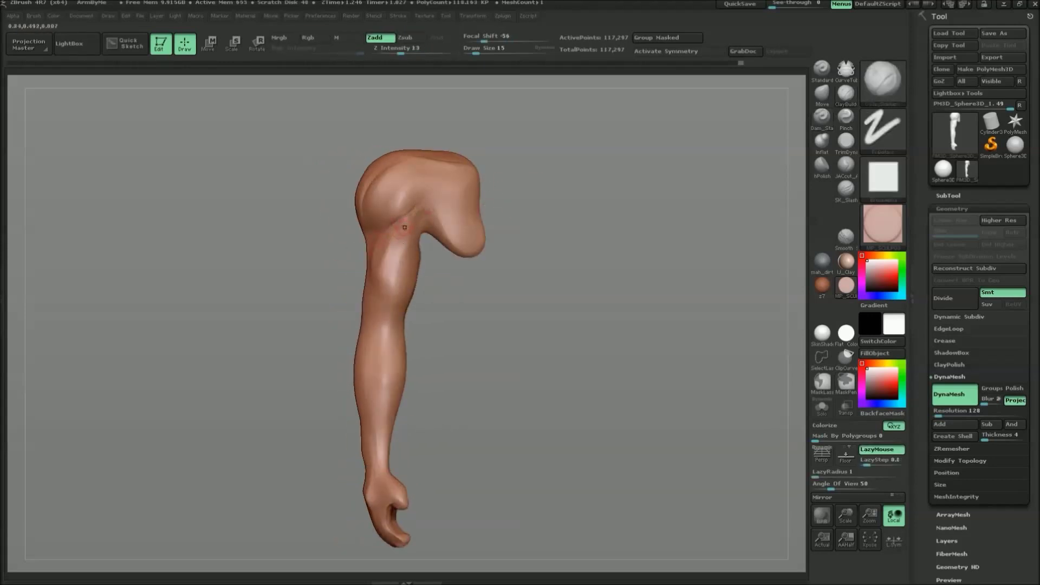
{"action": "key", "text": "b"}
{"action": "key", "text": "d"}
{"action": "key", "text": "s"}
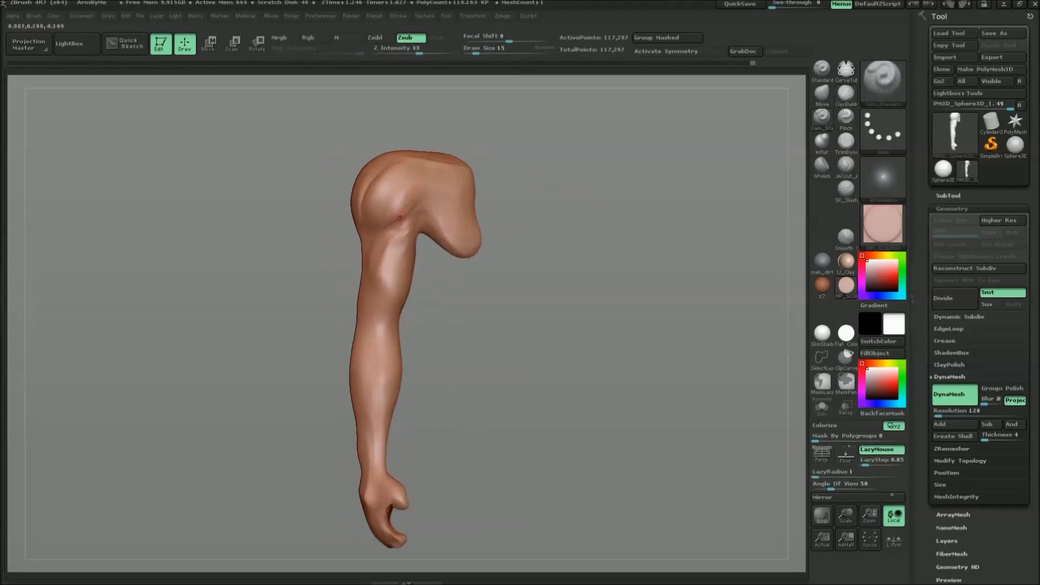
{"action": "mouse_move", "coordinate": [428, 216]}
{"action": "left_mouse_down"}
{"action": "mouse_move", "coordinate": [395, 225]}
{"action": "mouse_move", "coordinate": [423, 202]}
{"action": "left_mouse_up"}
{"action": "mouse_move", "coordinate": [378, 255]}
{"action": "left_mouse_down"}
{"action": "mouse_move", "coordinate": [418, 220]}
{"action": "mouse_move", "coordinate": [515, 206]}
{"action": "mouse_move", "coordinate": [502, 186]}
{"action": "left_mouse_up"}
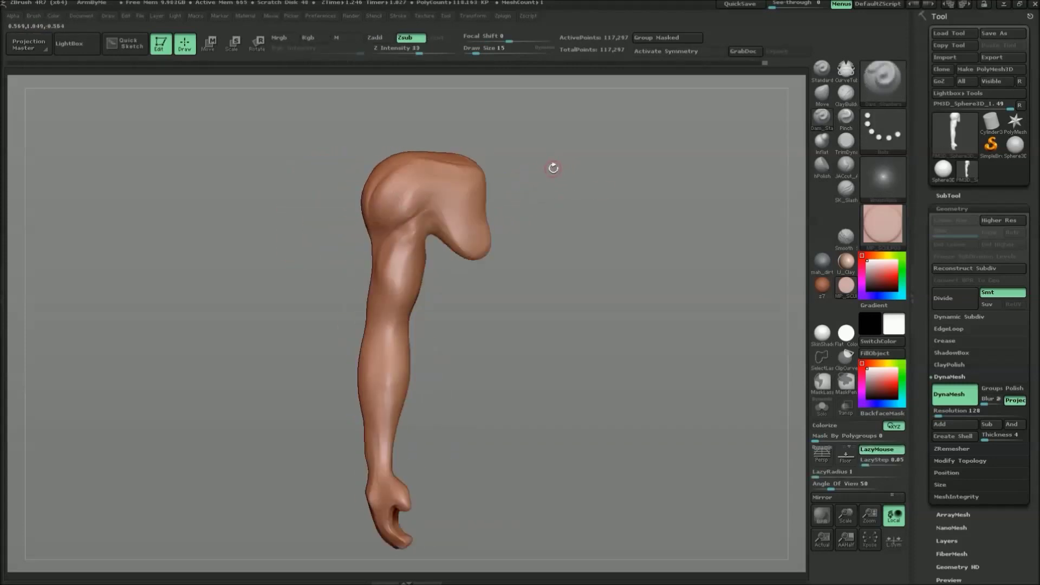
Raise the Dam_Standard brush size from 15 to 19 and turn the arm to face the deltoid.
{"action": "key", "text": "space"}
{"action": "left_click_drag", "start_coordinate": [464, 233], "coordinate": [473, 233]}
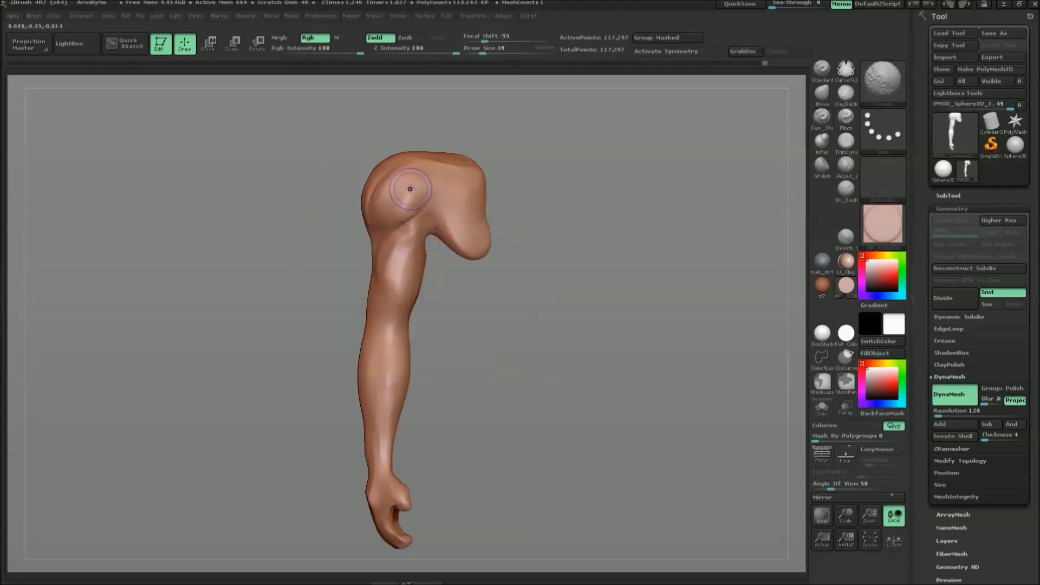
{"action": "mouse_move", "coordinate": [558, 180]}
{"action": "left_mouse_down"}
{"action": "mouse_move", "coordinate": [344, 158]}
{"action": "mouse_move", "coordinate": [458, 181]}
{"action": "left_mouse_up"}
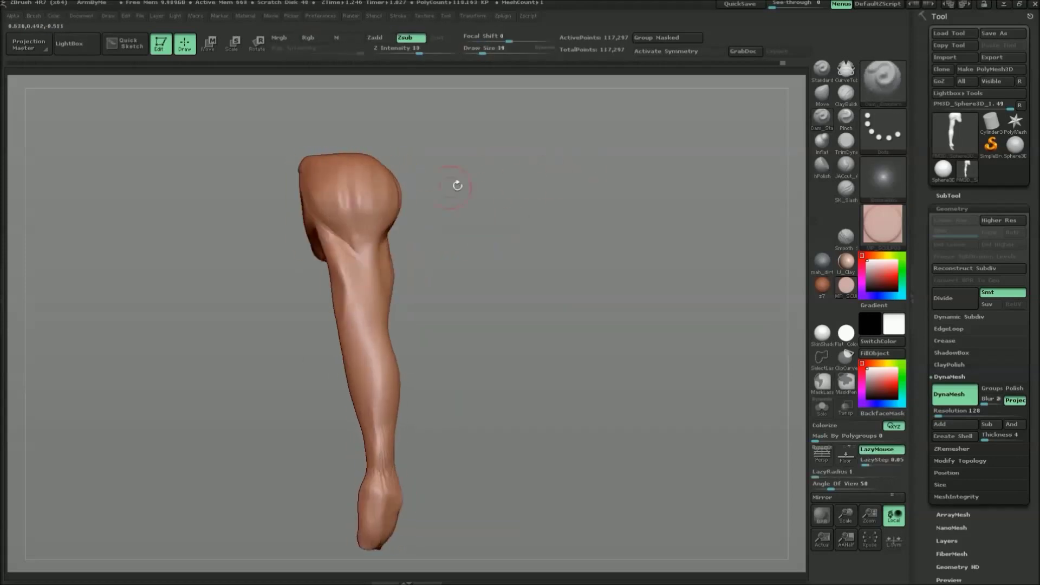
{"action": "mouse_move", "coordinate": [345, 248]}
{"action": "left_mouse_down"}
{"action": "mouse_move", "coordinate": [444, 227]}
{"action": "mouse_move", "coordinate": [414, 173]}
{"action": "mouse_move", "coordinate": [433, 179]}
{"action": "mouse_move", "coordinate": [393, 170]}
{"action": "mouse_move", "coordinate": [476, 177]}
{"action": "left_mouse_up"}
{"action": "key", "text": "b"}
{"action": "key", "text": "d"}
{"action": "key", "text": "s"}
Carve low-intensity fibre strokes across the deltoid bulge with the Standard brush.
{"action": "key", "text": "b"}
{"action": "key", "text": "s"}
{"action": "key", "text": "t"}
{"action": "mouse_move", "coordinate": [244, 195]}
{"action": "left_mouse_down"}
{"action": "mouse_move", "coordinate": [271, 239]}
{"action": "mouse_move", "coordinate": [271, 211]}
{"action": "left_mouse_up"}
{"action": "left_click_drag", "start_coordinate": [263, 254], "coordinate": [264, 172]}
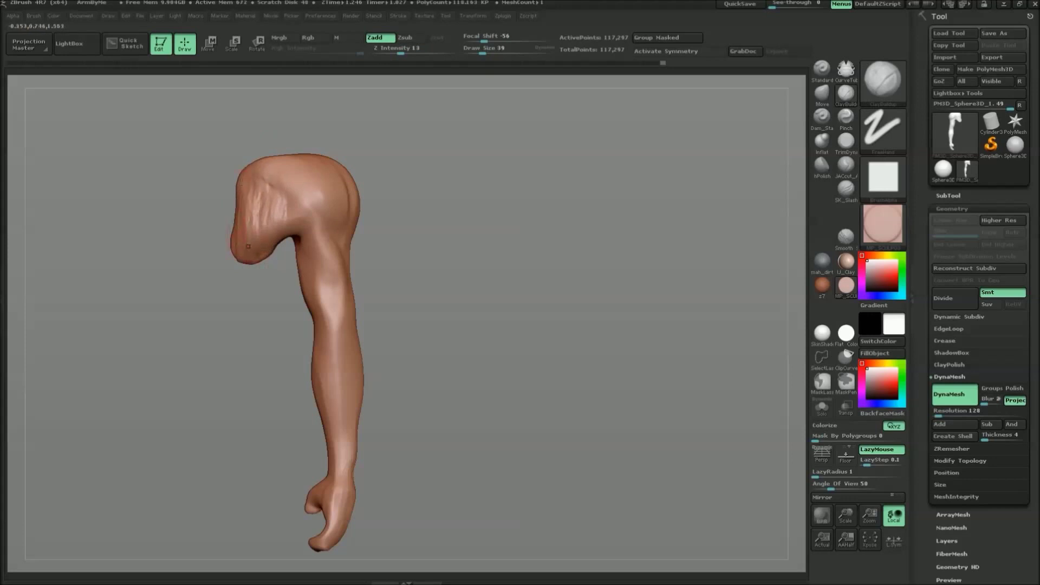
{"action": "left_click_drag", "start_coordinate": [412, 173], "coordinate": [441, 170]}
{"action": "mouse_move", "coordinate": [219, 206]}
{"action": "left_mouse_down"}
{"action": "mouse_move", "coordinate": [233, 249]}
{"action": "mouse_move", "coordinate": [220, 238]}
{"action": "left_mouse_up"}
{"action": "left_click_drag", "start_coordinate": [379, 162], "coordinate": [412, 162]}
{"action": "mouse_move", "coordinate": [185, 198]}
{"action": "left_mouse_down"}
{"action": "mouse_move", "coordinate": [214, 234]}
{"action": "mouse_move", "coordinate": [201, 251]}
{"action": "mouse_move", "coordinate": [179, 195]}
{"action": "left_mouse_up"}
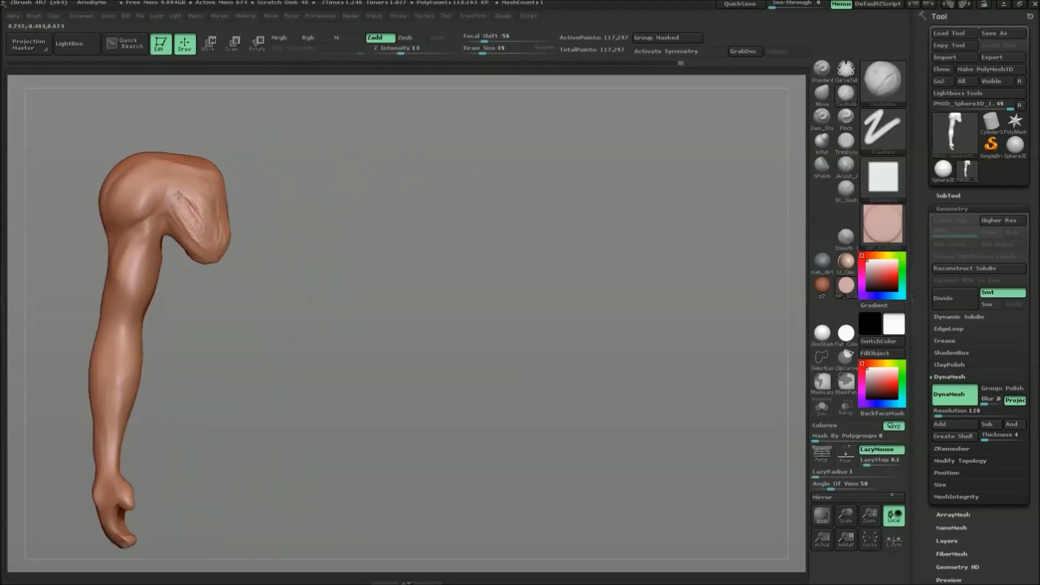
{"action": "left_click_drag", "start_coordinate": [336, 161], "coordinate": [476, 120]}
{"action": "left_click_drag", "start_coordinate": [190, 203], "coordinate": [219, 239]}
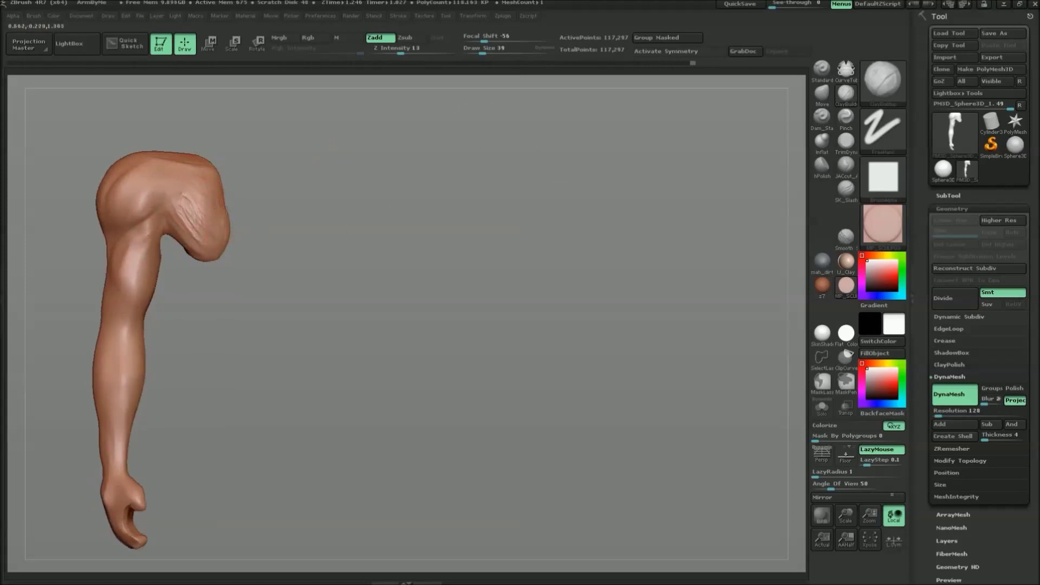
Flatten the deltoid fibre strokes on both sides with the TrimDynamic brush.
{"action": "key", "text": "b"}
{"action": "key", "text": "t"}
{"action": "key", "text": "d"}
{"action": "mouse_move", "coordinate": [181, 201]}
{"action": "left_mouse_down"}
{"action": "mouse_move", "coordinate": [206, 231]}
{"action": "mouse_move", "coordinate": [203, 250]}
{"action": "mouse_move", "coordinate": [203, 186]}
{"action": "left_mouse_up"}
{"action": "mouse_move", "coordinate": [318, 174]}
{"action": "left_mouse_down"}
{"action": "mouse_move", "coordinate": [229, 197]}
{"action": "mouse_move", "coordinate": [382, 201]}
{"action": "mouse_move", "coordinate": [274, 176]}
{"action": "mouse_move", "coordinate": [260, 241]}
{"action": "left_mouse_up"}
{"action": "mouse_move", "coordinate": [268, 173]}
{"action": "left_mouse_down"}
{"action": "mouse_move", "coordinate": [255, 238]}
{"action": "mouse_move", "coordinate": [243, 192]}
{"action": "mouse_move", "coordinate": [240, 234]}
{"action": "left_mouse_up"}
{"action": "mouse_move", "coordinate": [402, 133]}
{"action": "left_mouse_down"}
{"action": "mouse_move", "coordinate": [467, 179]}
{"action": "mouse_move", "coordinate": [420, 196]}
{"action": "mouse_move", "coordinate": [401, 143]}
{"action": "left_mouse_up"}
At Draw Size 20, dab a small dimple into the shoulder end, then smooth.
{"action": "key", "text": "s"}
{"action": "key", "text": "space"}
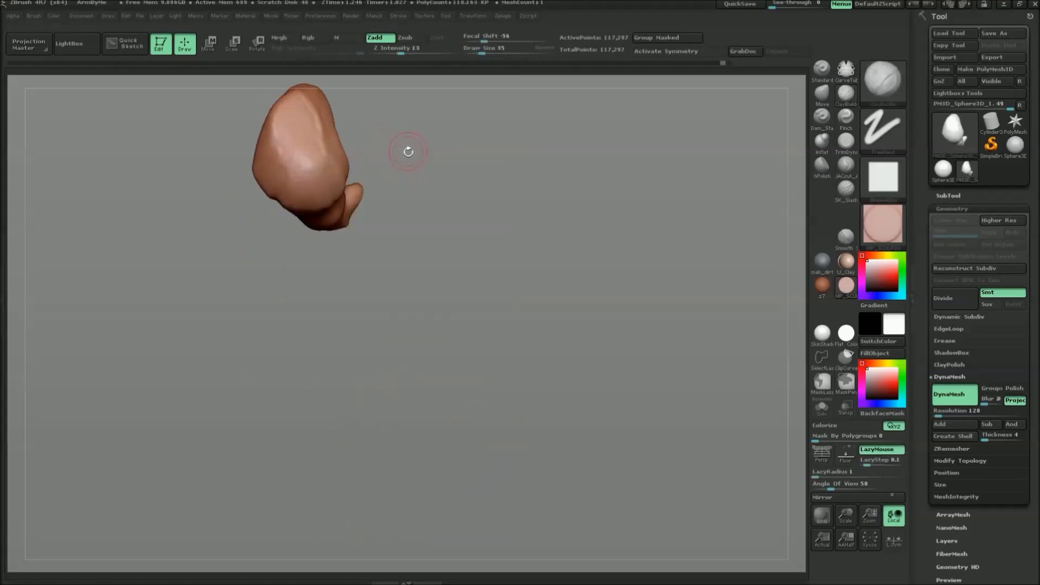
{"action": "left_click_drag", "start_coordinate": [303, 150], "coordinate": [275, 115]}
{"action": "key", "text": "shift"}
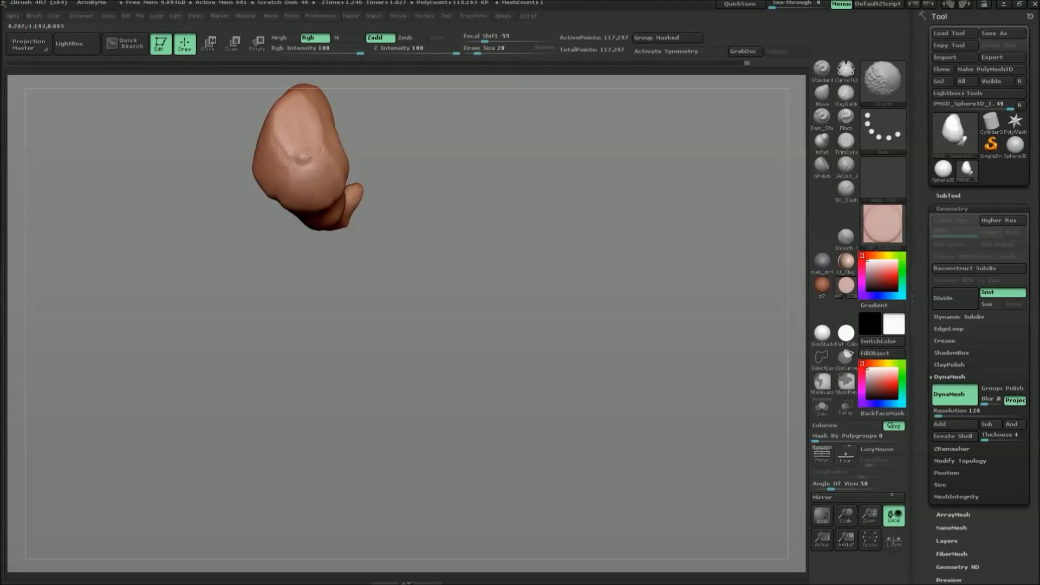
{"action": "left_click_drag", "start_coordinate": [307, 157], "coordinate": [331, 157]}
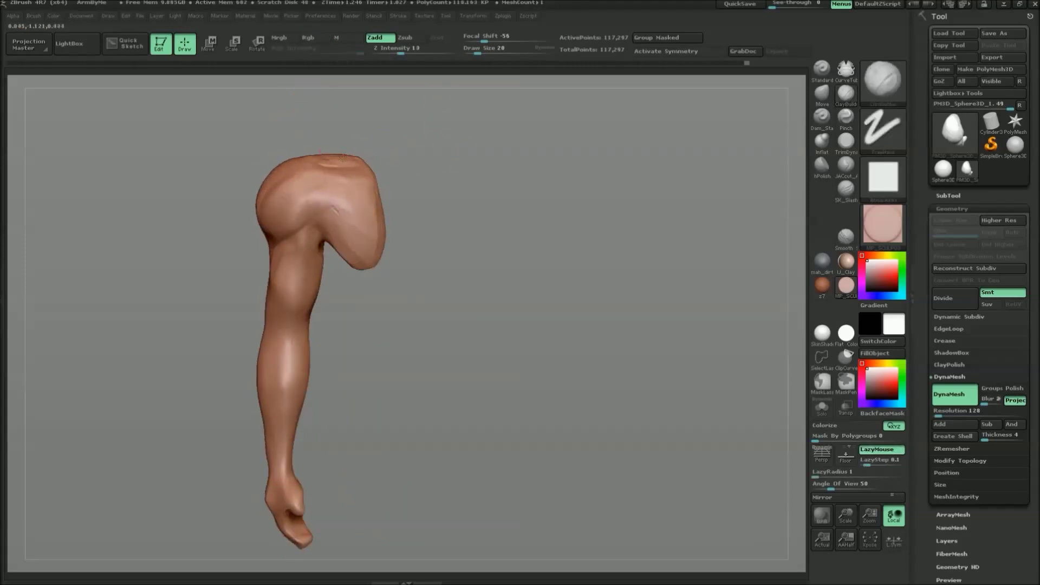
{"action": "mouse_move", "coordinate": [361, 162]}
{"action": "left_mouse_down"}
{"action": "mouse_move", "coordinate": [343, 142]}
{"action": "mouse_move", "coordinate": [439, 149]}
{"action": "left_mouse_up"}
{"action": "mouse_move", "coordinate": [363, 155]}
{"action": "left_mouse_down"}
{"action": "mouse_move", "coordinate": [511, 160]}
{"action": "mouse_move", "coordinate": [702, 128]}
{"action": "left_mouse_up"}
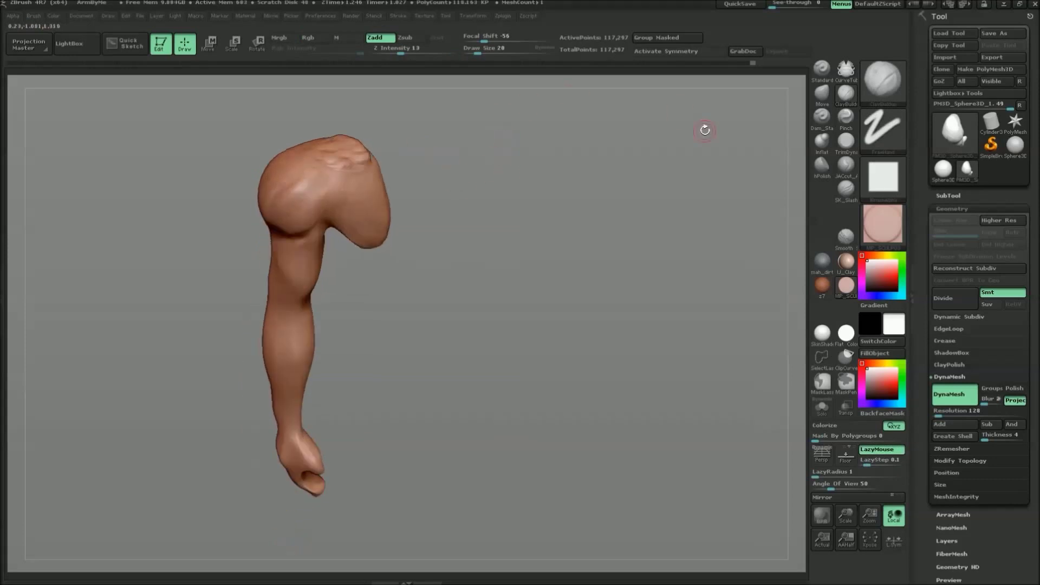
{"action": "left_click", "coordinate": [822, 137]}
{"action": "mouse_move", "coordinate": [334, 135]}
{"action": "left_mouse_down"}
{"action": "mouse_move", "coordinate": [319, 151]}
{"action": "mouse_move", "coordinate": [305, 139]}
{"action": "mouse_move", "coordinate": [530, 132]}
{"action": "mouse_move", "coordinate": [806, 155]}
{"action": "left_mouse_up"}
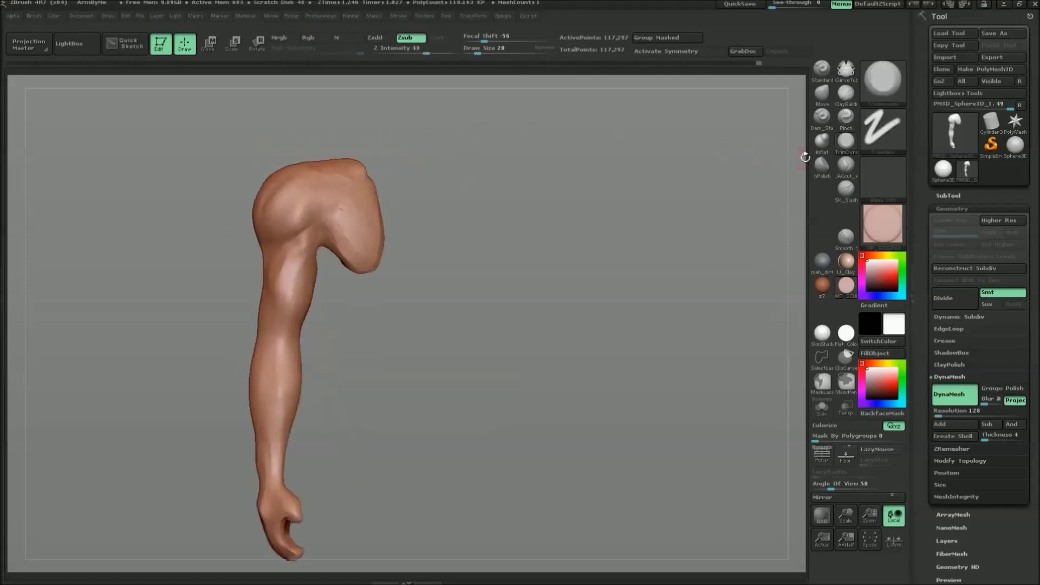
{"action": "key", "text": "bracketright"}
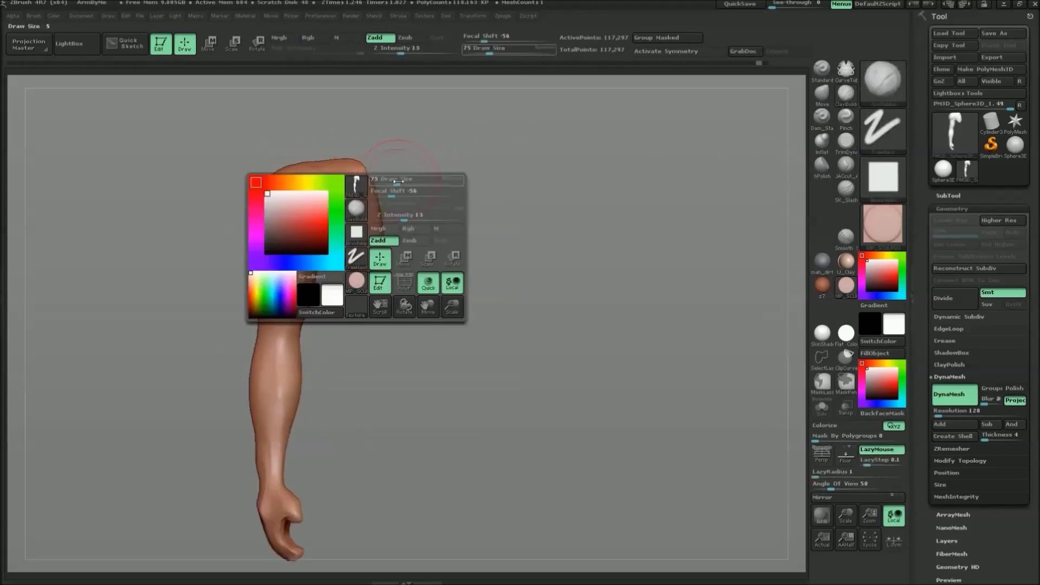
{"action": "key", "text": "bracketleft"}
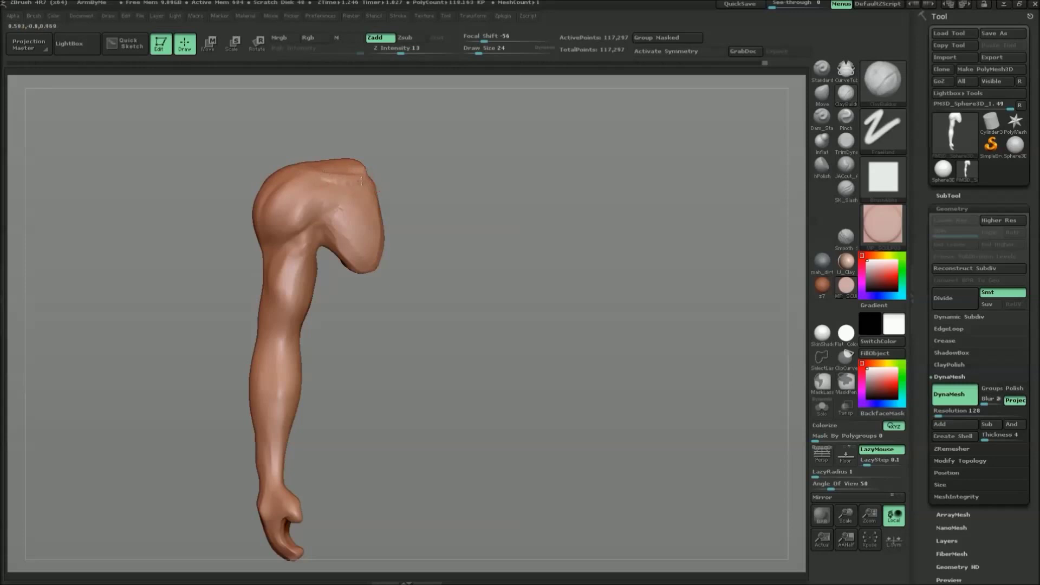
{"action": "left_click_drag", "start_coordinate": [356, 163], "coordinate": [317, 186]}
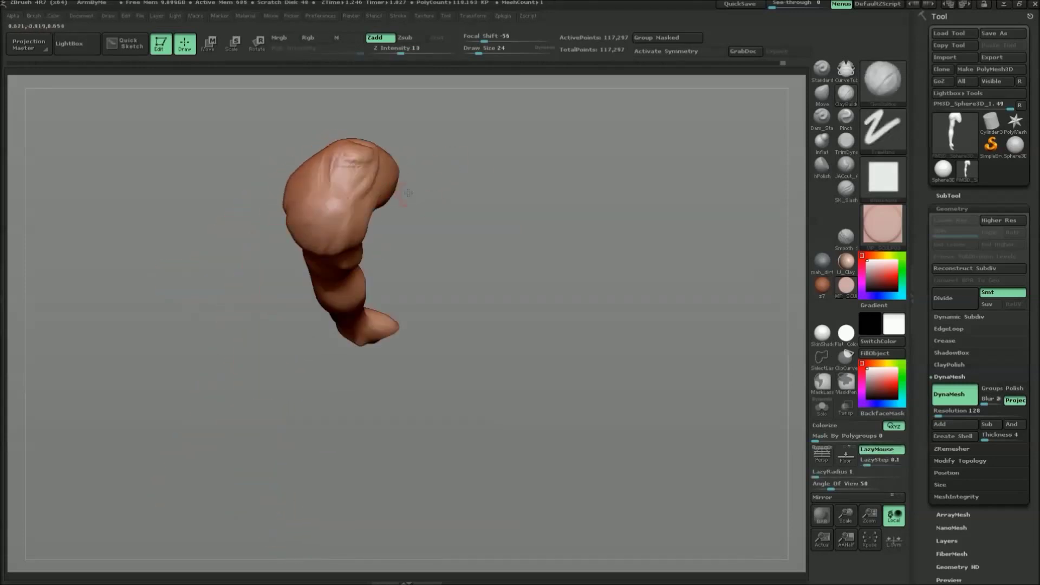
{"action": "key", "text": "1"}
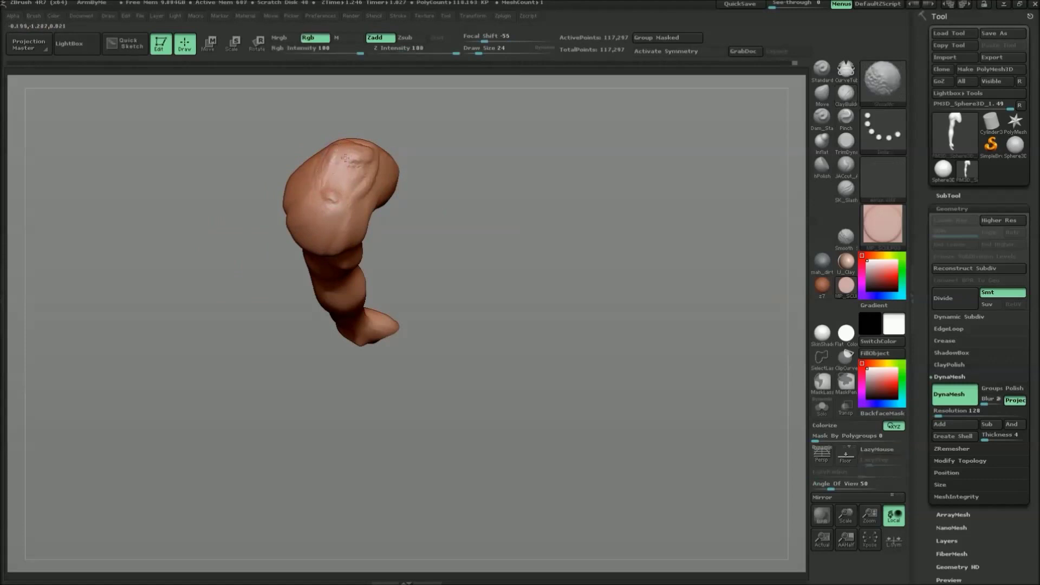
Stand the arm upright and re-DynaMesh it into an even, denser surface.
{"action": "mouse_move", "coordinate": [331, 194]}
{"action": "left_mouse_down"}
{"action": "mouse_move", "coordinate": [306, 195]}
{"action": "mouse_move", "coordinate": [318, 178]}
{"action": "left_mouse_up"}
{"action": "key", "text": "2"}
{"action": "left_click_drag", "start_coordinate": [469, 213], "coordinate": [381, 212]}
{"action": "left_click_drag", "start_coordinate": [531, 212], "coordinate": [481, 296], "text": "ctrl"}
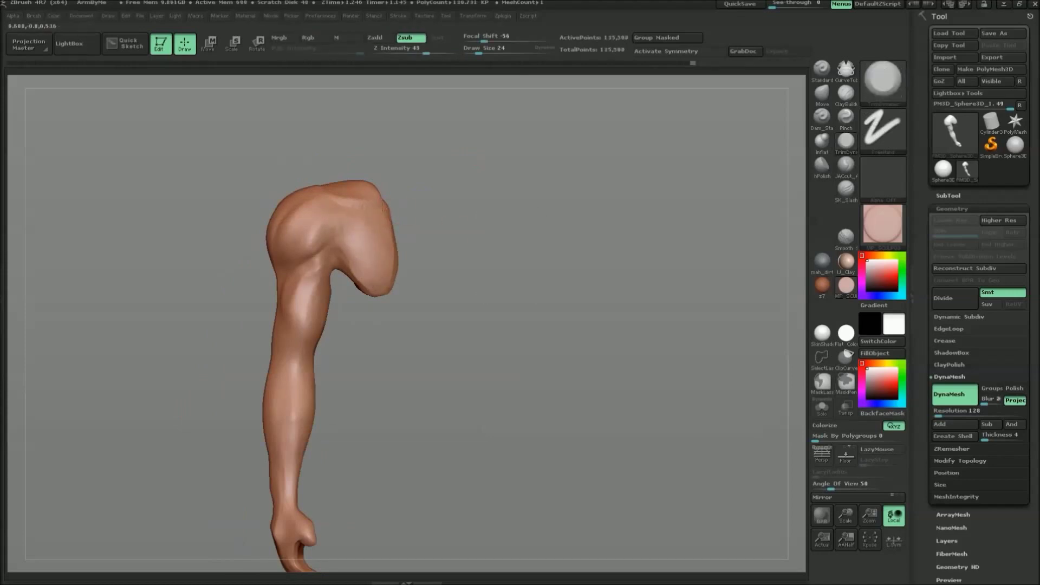
Switch between the Standard and Smooth brushes, ending on Standard, and rotate the arm.
{"action": "key", "text": "b"}
{"action": "key", "text": "s"}
{"action": "key", "text": "t"}
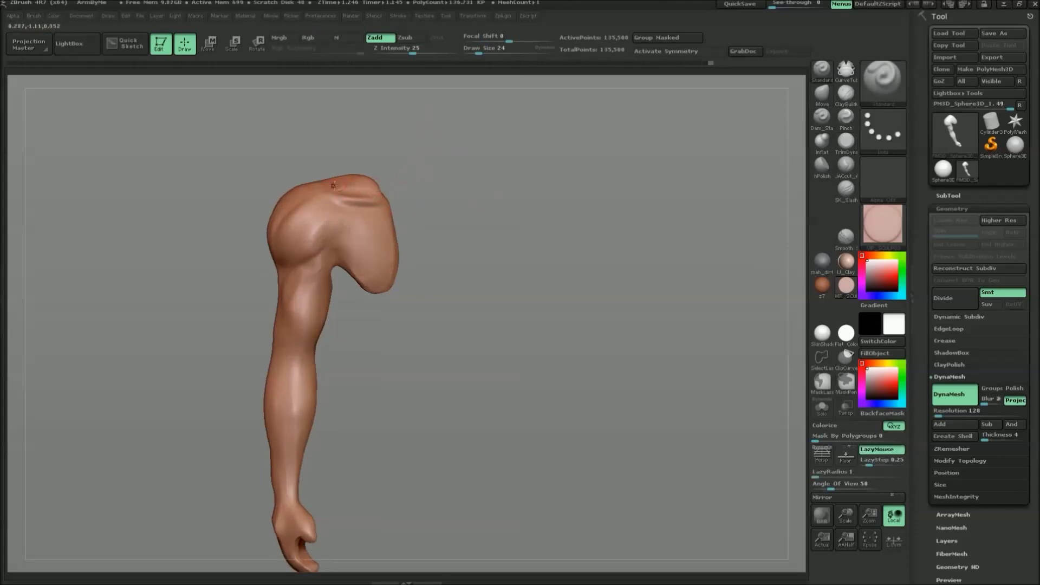
{"action": "key", "text": "b"}
{"action": "key", "text": "s"}
{"action": "key", "text": "d"}
{"action": "key", "text": "b"}
{"action": "key", "text": "s"}
{"action": "key", "text": "t"}
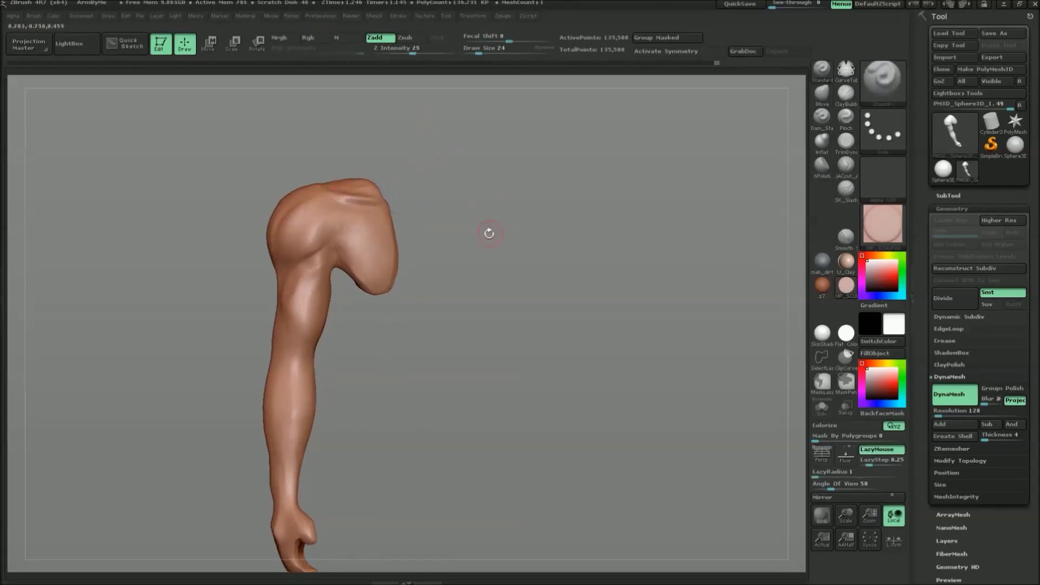
{"action": "left_click_drag", "start_coordinate": [490, 213], "coordinate": [574, 232]}
Select the Move brush and turn the arm so the hooked shoulder faces forward.
{"action": "key", "text": "b"}
{"action": "key", "text": "m"}
{"action": "key", "text": "v"}
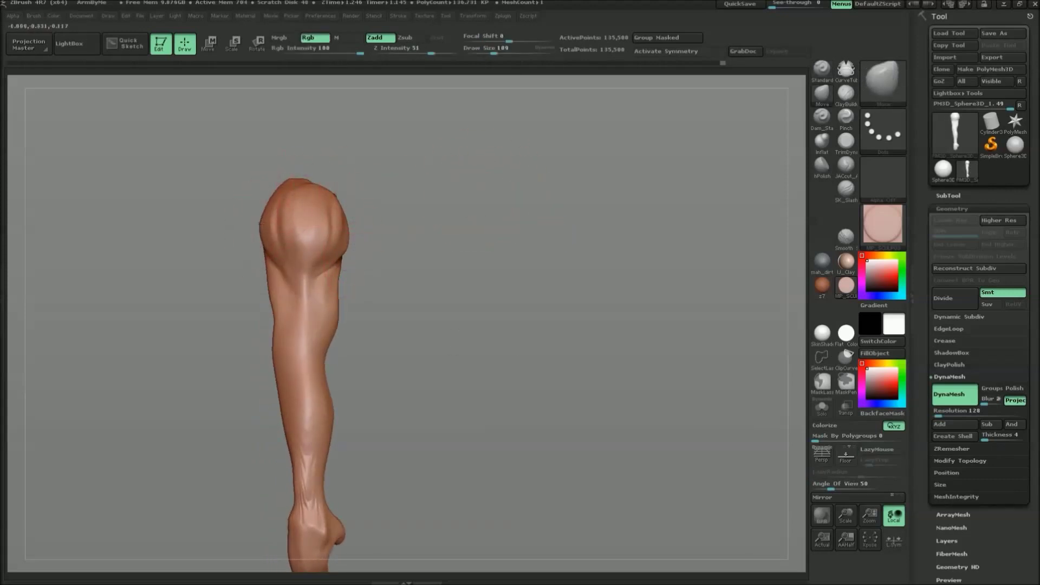
{"action": "left_click_drag", "start_coordinate": [360, 238], "coordinate": [397, 238]}
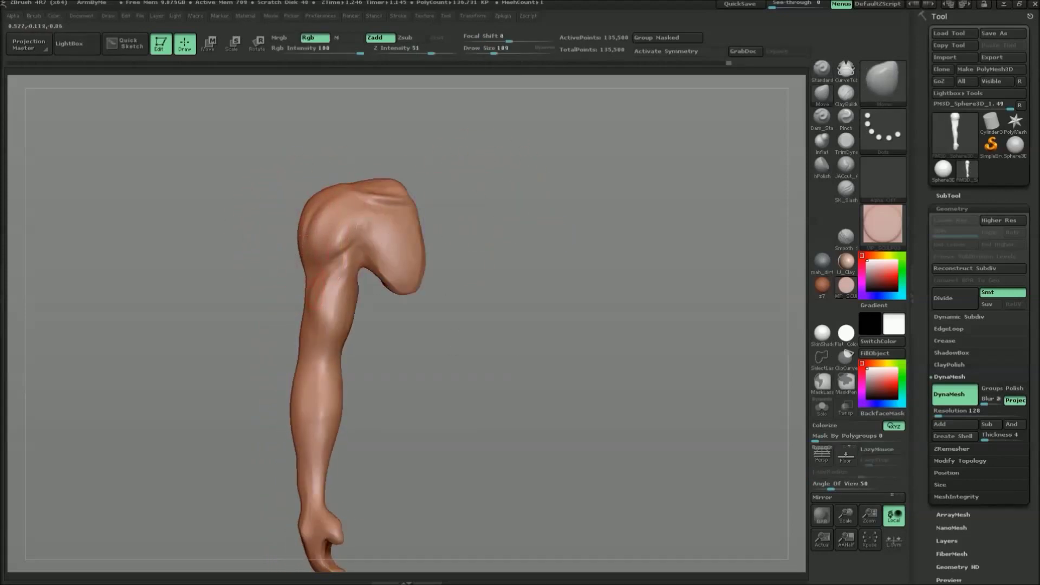
{"action": "left_click_drag", "start_coordinate": [433, 209], "coordinate": [505, 202]}
Set the Dam_Standard brush to size 75 and settle the arm at a new angle.
{"action": "key", "text": "b"}
{"action": "key", "text": "d"}
{"action": "key", "text": "s"}
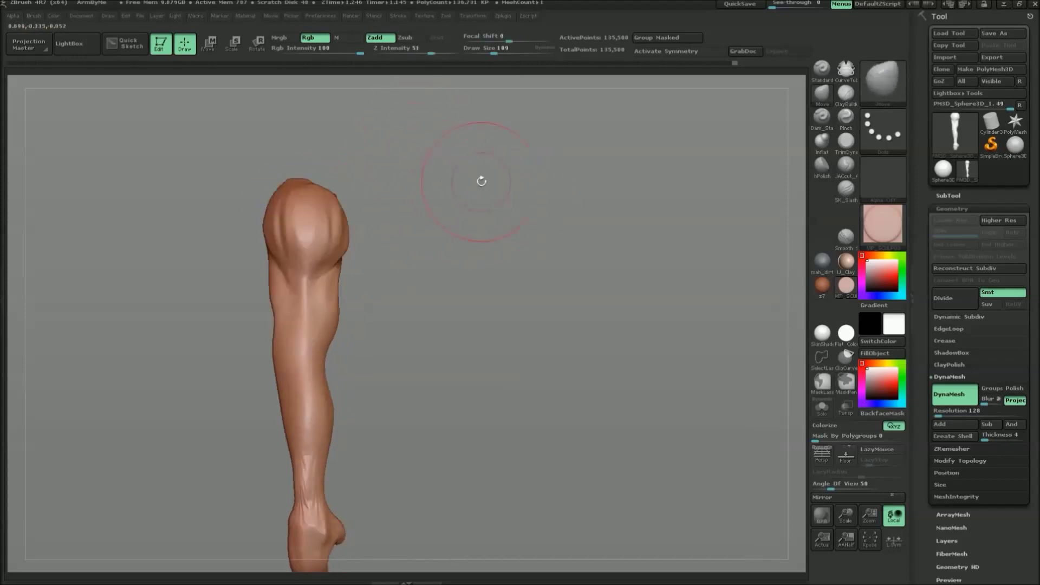
{"action": "key", "text": "s"}
{"action": "left_click_drag", "start_coordinate": [431, 194], "coordinate": [319, 203]}
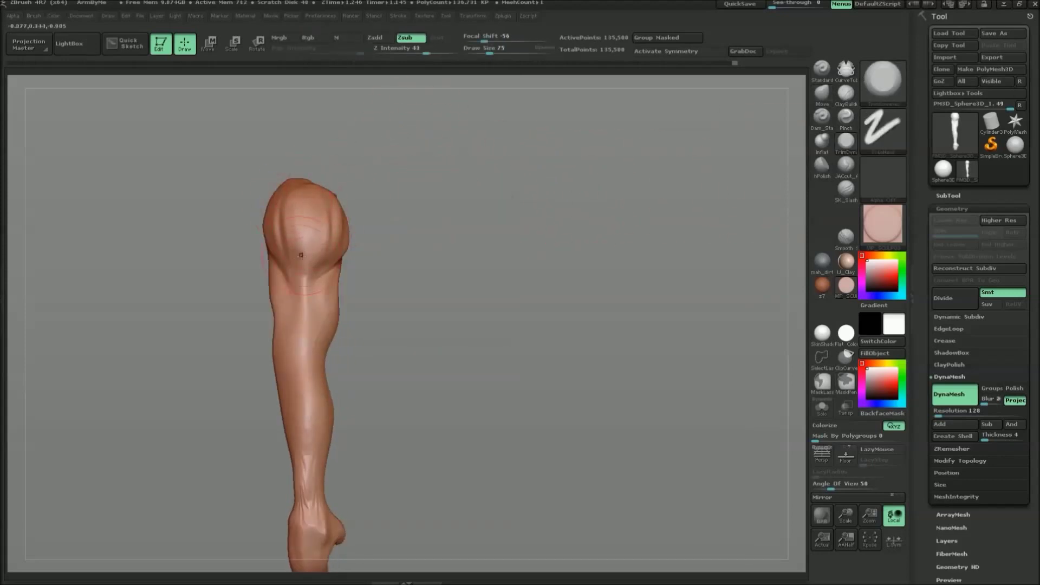
{"action": "left_click_drag", "start_coordinate": [379, 217], "coordinate": [373, 254]}
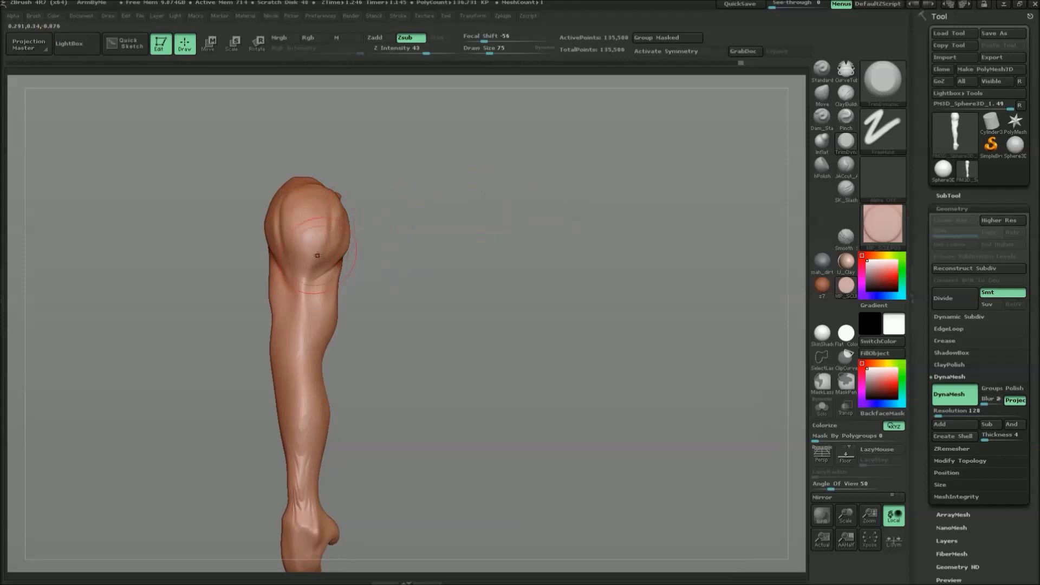
{"action": "left_click_drag", "start_coordinate": [432, 210], "coordinate": [353, 232]}
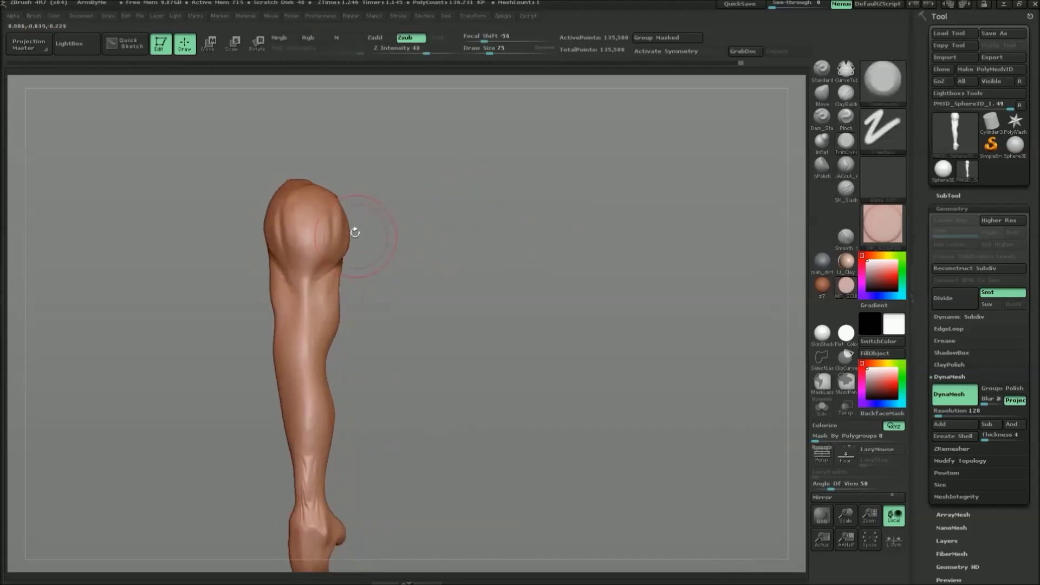
Carve a crease along the shoulder's edge with the Standard brush.
{"action": "key", "text": "b"}
{"action": "key", "text": "s"}
{"action": "key", "text": "t"}
{"action": "key", "text": "space"}
{"action": "mouse_move", "coordinate": [274, 224]}
{"action": "left_mouse_down"}
{"action": "mouse_move", "coordinate": [327, 252]}
{"action": "mouse_move", "coordinate": [441, 186]}
{"action": "mouse_move", "coordinate": [476, 239]}
{"action": "mouse_move", "coordinate": [521, 234]}
{"action": "mouse_move", "coordinate": [521, 216]}
{"action": "mouse_move", "coordinate": [539, 220]}
{"action": "mouse_move", "coordinate": [355, 230]}
{"action": "mouse_move", "coordinate": [450, 219]}
{"action": "mouse_move", "coordinate": [340, 170]}
{"action": "mouse_move", "coordinate": [340, 152]}
{"action": "left_mouse_up"}
Try ClayBuildup and TrimDynamic while rotating to look down onto the shoulder cap.
{"action": "key", "text": "b"}
{"action": "key", "text": "c"}
{"action": "key", "text": "b"}
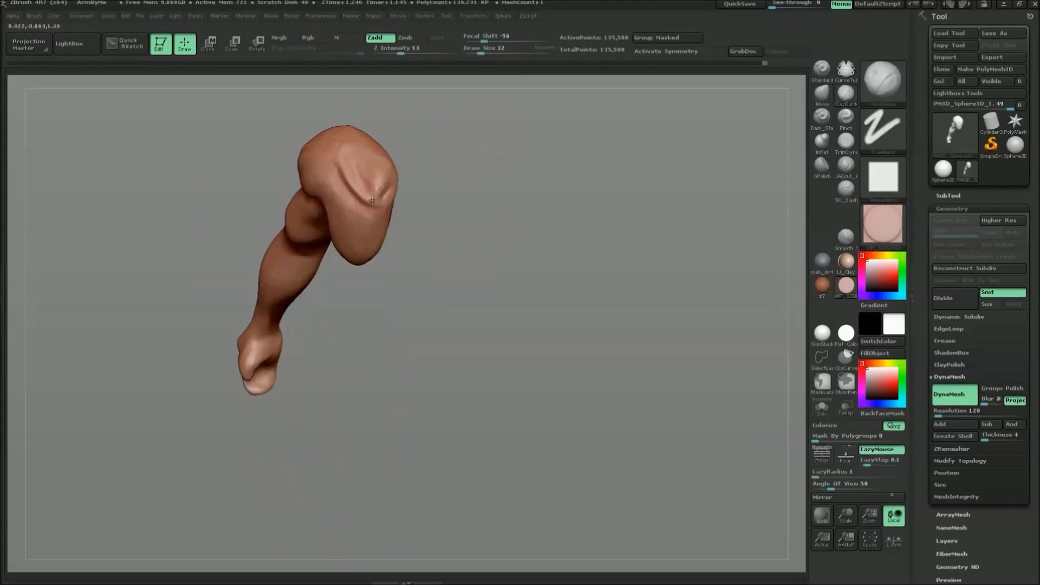
{"action": "left_click_drag", "start_coordinate": [369, 191], "coordinate": [514, 169]}
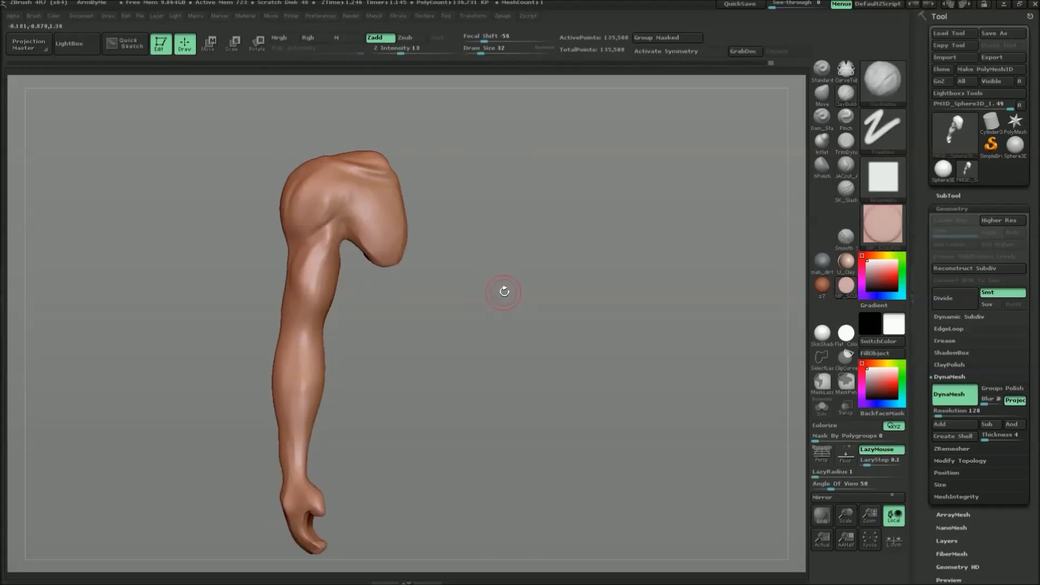
{"action": "left_click_drag", "start_coordinate": [500, 284], "coordinate": [336, 169]}
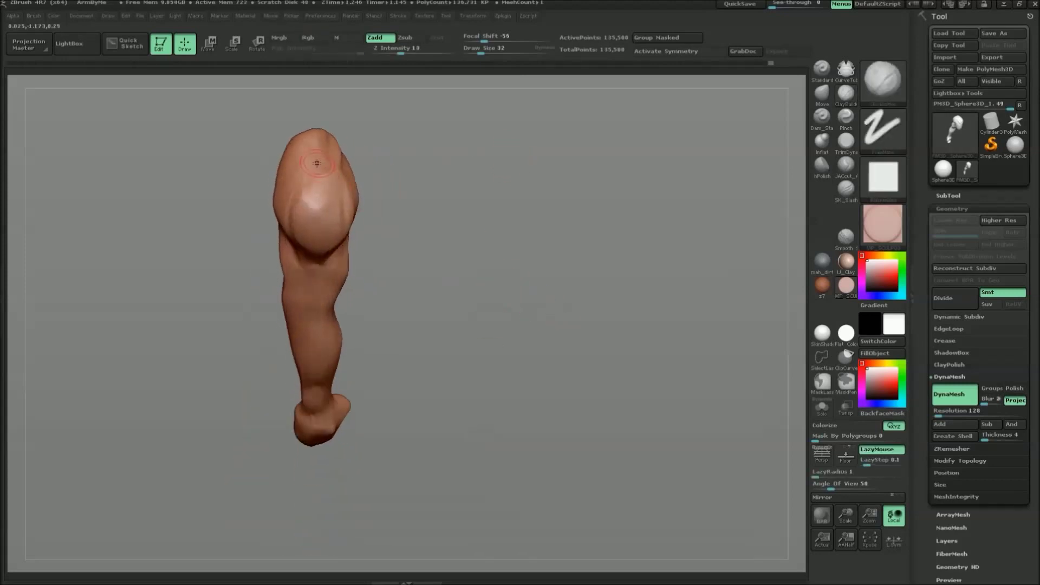
{"action": "key", "text": "b"}
{"action": "key", "text": "t"}
{"action": "key", "text": "d"}
{"action": "left_click_drag", "start_coordinate": [710, 140], "coordinate": [322, 183]}
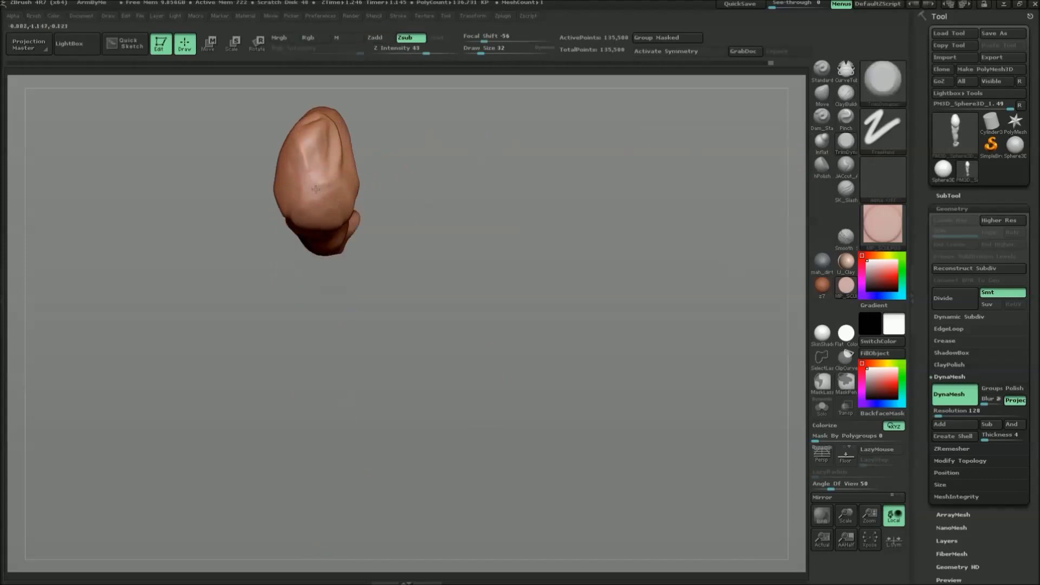
{"action": "mouse_move", "coordinate": [323, 181]}
{"action": "left_mouse_down"}
{"action": "mouse_move", "coordinate": [321, 193]}
{"action": "mouse_move", "coordinate": [423, 211]}
{"action": "left_mouse_up"}
Set a Standard brush to Draw Size 26 and view the shoulder end-on.
{"action": "key", "text": "b"}
{"action": "key", "text": "s"}
{"action": "key", "text": "t"}
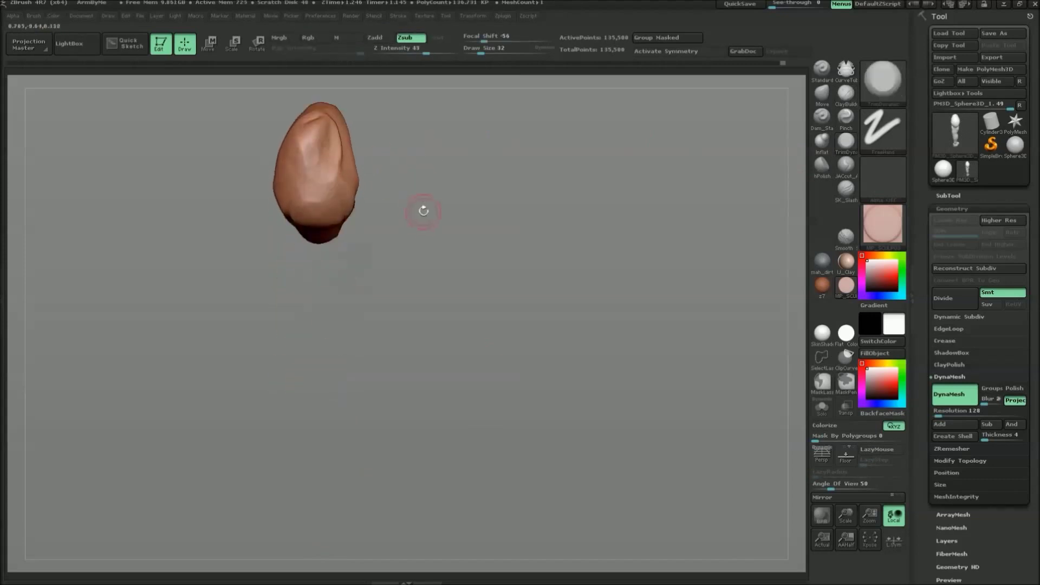
{"action": "key", "text": "space"}
{"action": "left_click_drag", "start_coordinate": [325, 341], "coordinate": [349, 341]}
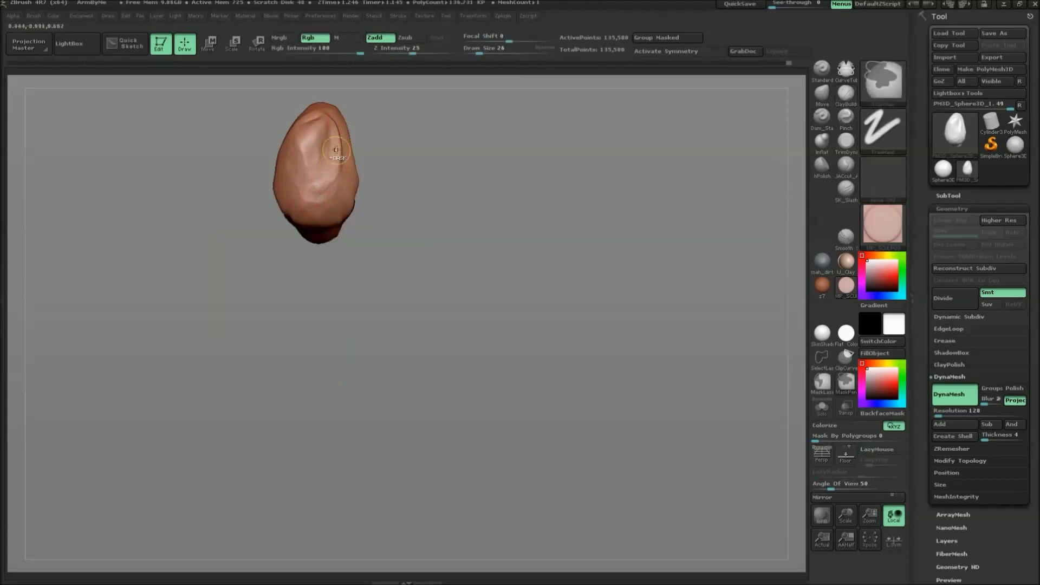
{"action": "left_click_drag", "start_coordinate": [373, 132], "coordinate": [414, 134]}
{"action": "mouse_move", "coordinate": [521, 103]}
{"action": "left_mouse_down"}
{"action": "mouse_move", "coordinate": [312, 177]}
{"action": "mouse_move", "coordinate": [341, 202]}
{"action": "mouse_move", "coordinate": [569, 140]}
{"action": "mouse_move", "coordinate": [486, 186]}
{"action": "mouse_move", "coordinate": [327, 208]}
{"action": "left_mouse_up"}
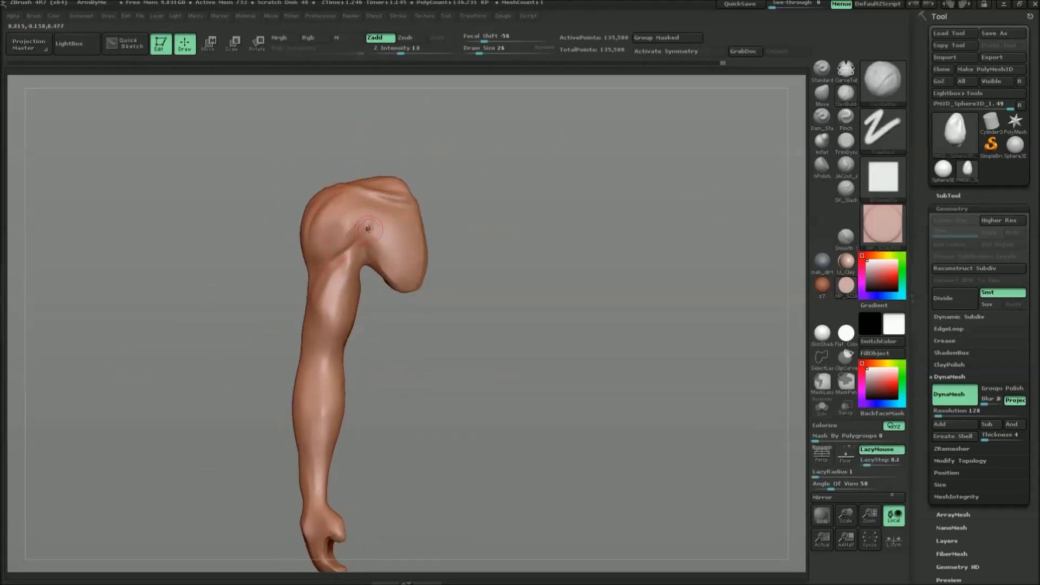
Lay ClayBuildup strokes across the deltoid and check them from the side.
{"action": "left_click_drag", "start_coordinate": [522, 189], "coordinate": [476, 208]}
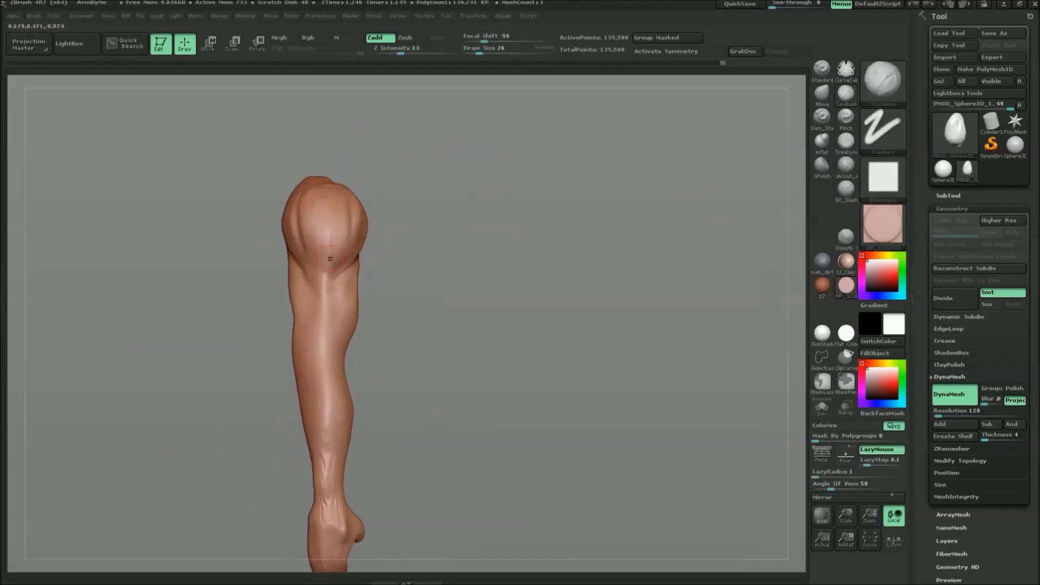
{"action": "left_click_drag", "start_coordinate": [476, 251], "coordinate": [425, 239]}
{"action": "key", "text": "b"}
{"action": "key", "text": "c"}
{"action": "key", "text": "b"}
{"action": "mouse_move", "coordinate": [360, 237]}
{"action": "left_mouse_down"}
{"action": "mouse_move", "coordinate": [350, 265]}
{"action": "mouse_move", "coordinate": [384, 203]}
{"action": "left_mouse_up"}
{"action": "left_click_drag", "start_coordinate": [466, 228], "coordinate": [359, 216]}
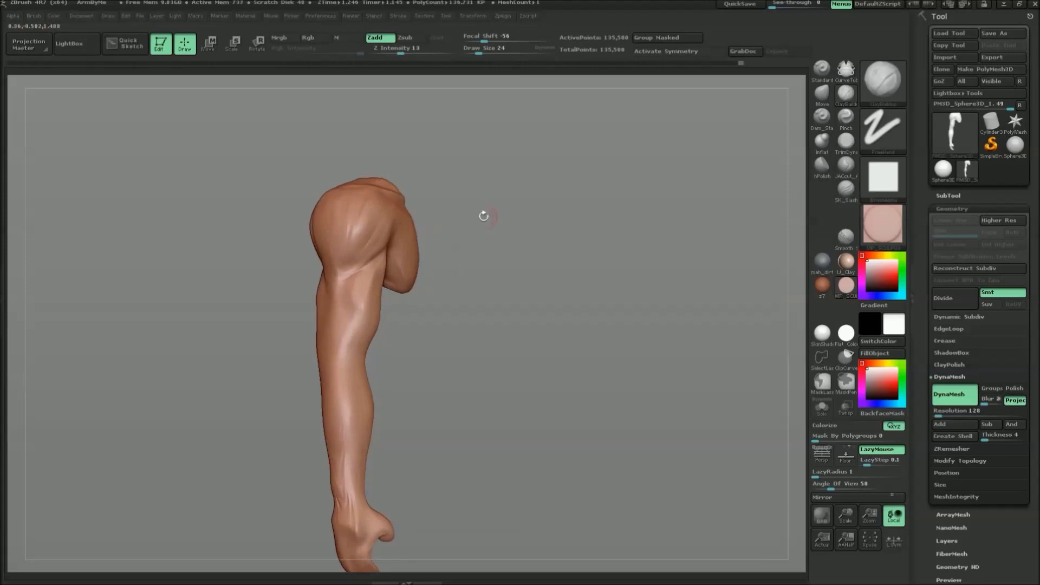
{"action": "left_click_drag", "start_coordinate": [428, 205], "coordinate": [514, 234]}
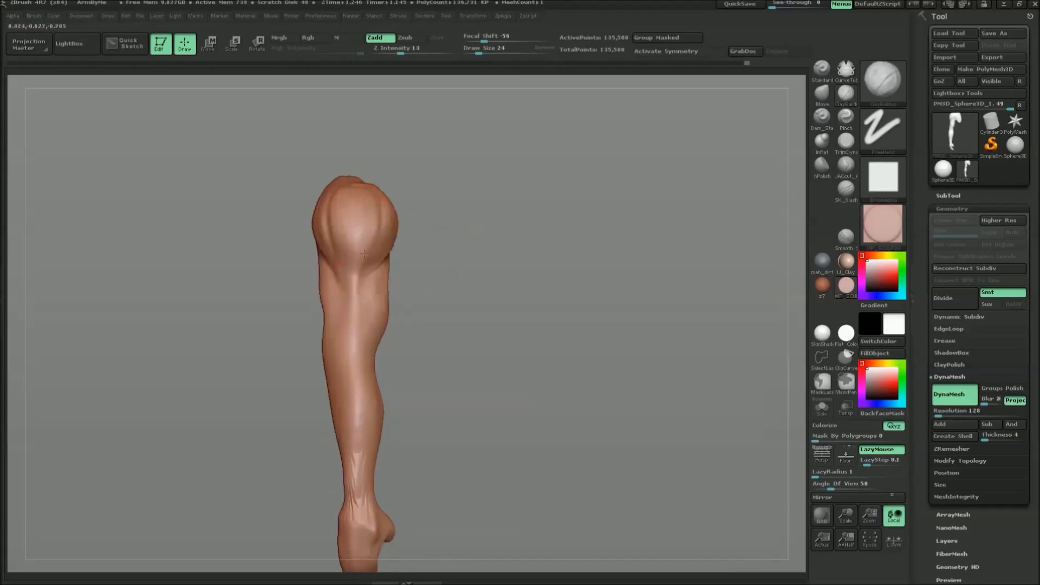
Reshape the shoulder tip with the Move brush at Draw Size 97.
{"action": "key", "text": "b"}
{"action": "key", "text": "m"}
{"action": "key", "text": "v"}
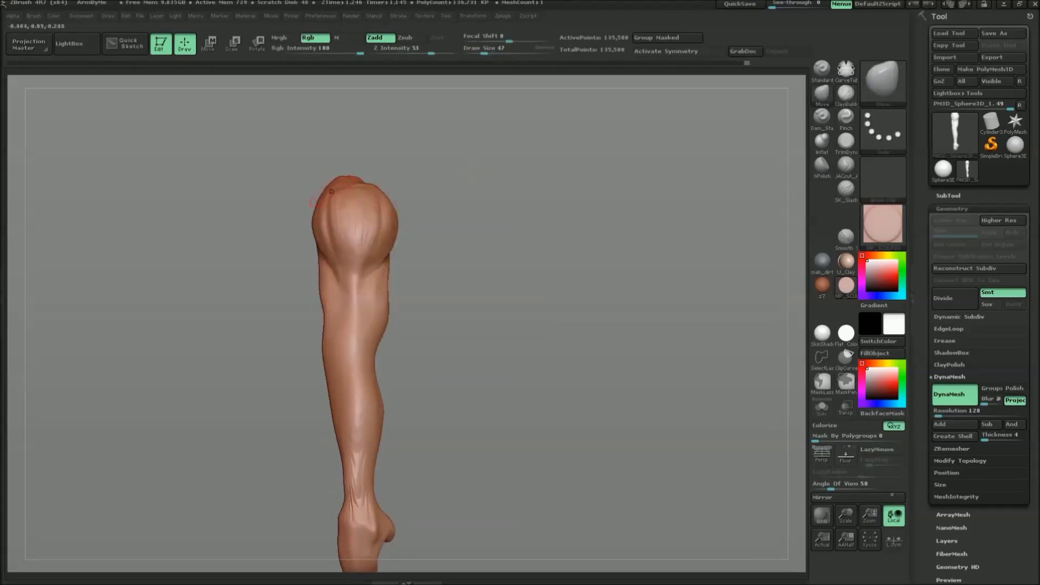
{"action": "key", "text": "space"}
{"action": "left_click_drag", "start_coordinate": [346, 168], "coordinate": [348, 155]}
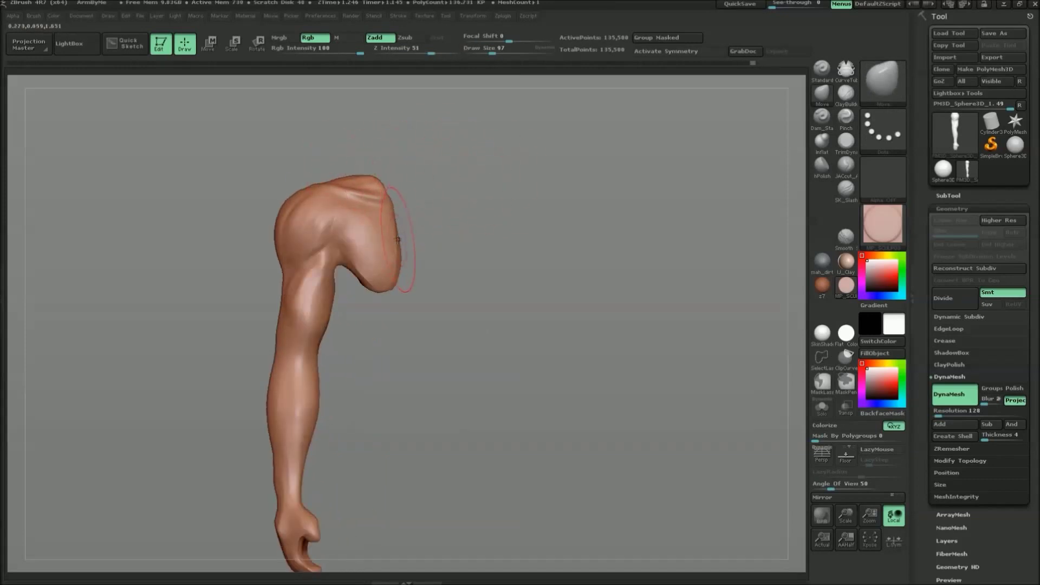
{"action": "left_click_drag", "start_coordinate": [479, 306], "coordinate": [407, 301]}
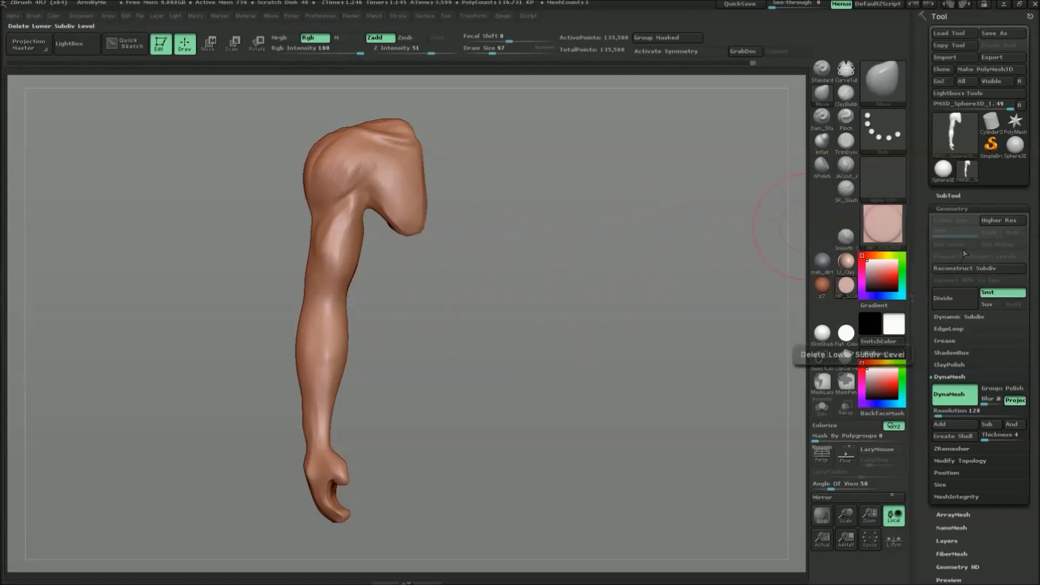
{"action": "left_click_drag", "start_coordinate": [485, 335], "coordinate": [568, 336]}
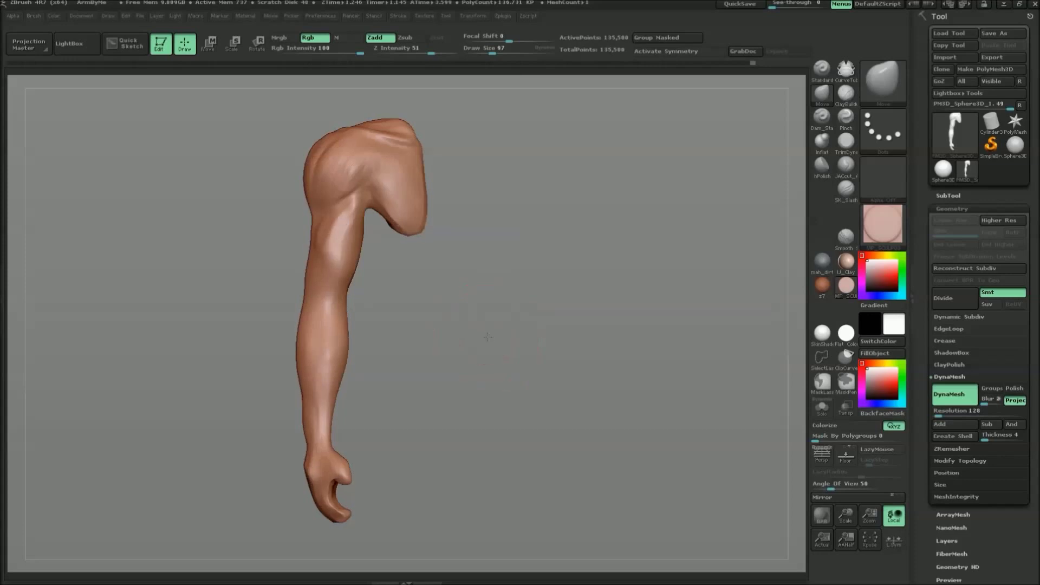
Select TrimDynamic and rotate to view the bent elbow and shoulder from above.
{"action": "key", "text": "b"}
{"action": "key", "text": "t"}
{"action": "key", "text": "d"}
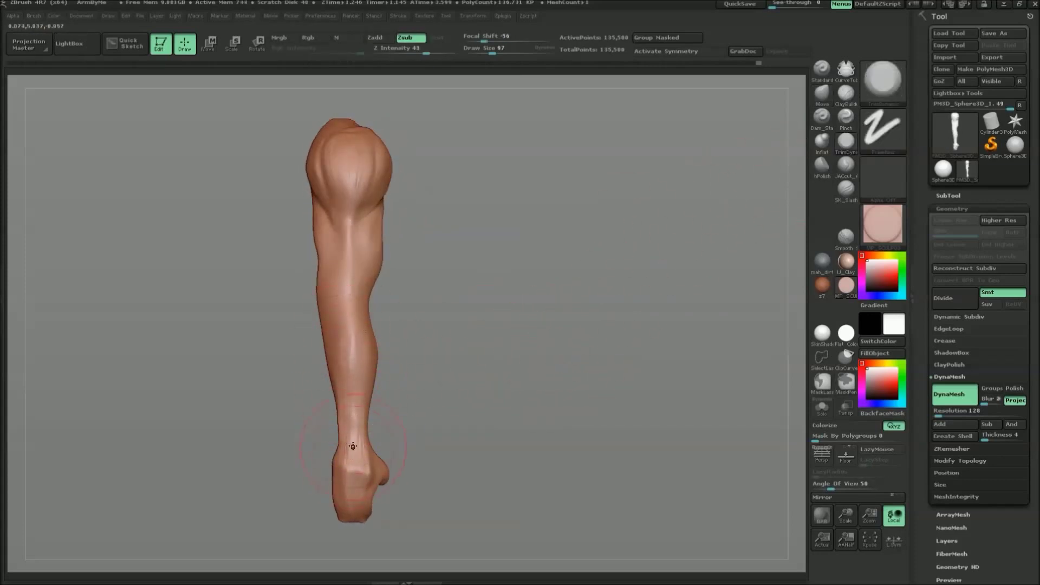
{"action": "left_click_drag", "start_coordinate": [400, 411], "coordinate": [442, 423]}
{"action": "mouse_move", "coordinate": [579, 333]}
{"action": "left_mouse_down"}
{"action": "mouse_move", "coordinate": [503, 355]}
{"action": "mouse_move", "coordinate": [516, 361]}
{"action": "left_mouse_up"}
Switch back to the Standard brush and turn the arm to a new angle.
{"action": "key", "text": "b"}
{"action": "key", "text": "s"}
{"action": "key", "text": "t"}
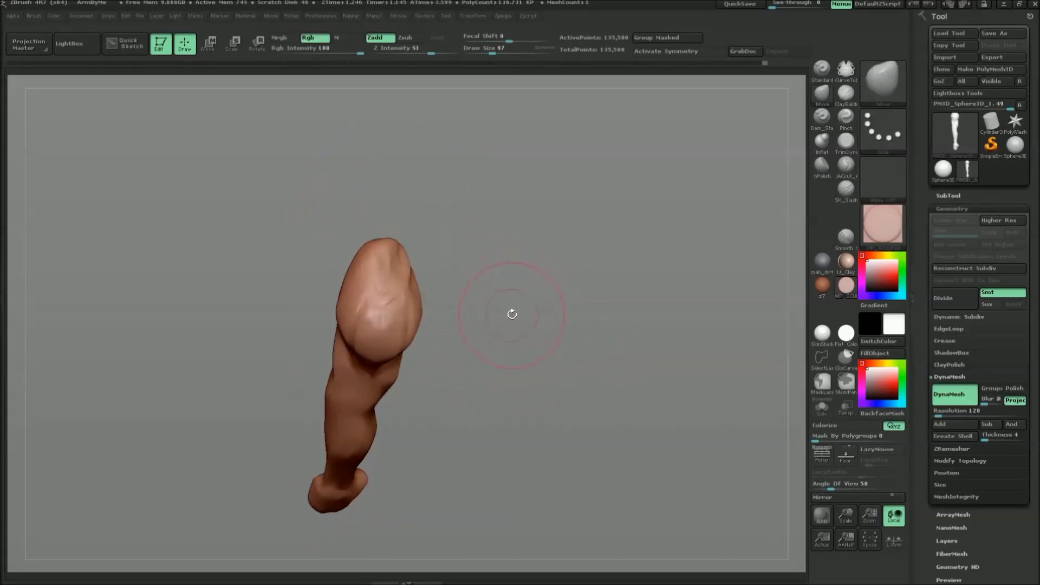
{"action": "key", "text": "space"}
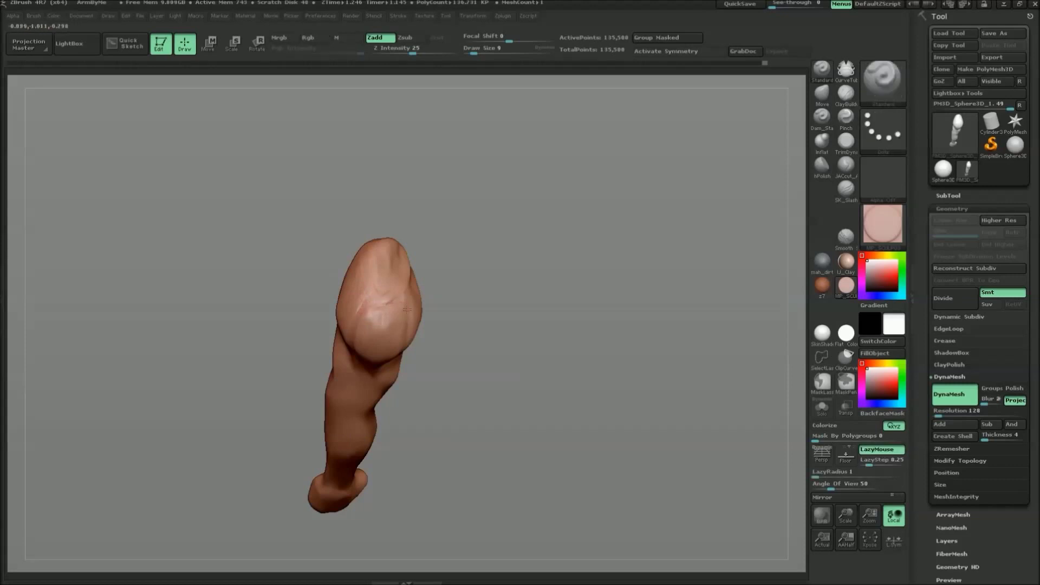
{"action": "mouse_move", "coordinate": [524, 297]}
{"action": "left_mouse_down"}
{"action": "mouse_move", "coordinate": [534, 255]}
{"action": "mouse_move", "coordinate": [452, 265]}
{"action": "mouse_move", "coordinate": [349, 311]}
{"action": "left_mouse_up"}
{"action": "key", "text": "space"}
Orbit the arm through shoulder, front and diagonal views until the hand is visible.
{"action": "left_click_drag", "start_coordinate": [467, 271], "coordinate": [372, 265]}
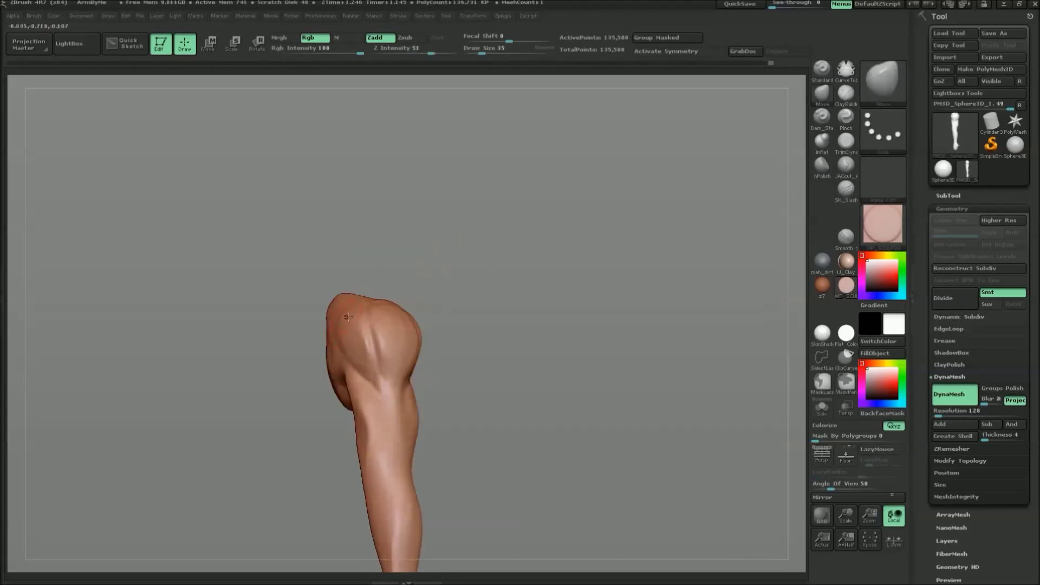
{"action": "left_click_drag", "start_coordinate": [401, 303], "coordinate": [412, 282]}
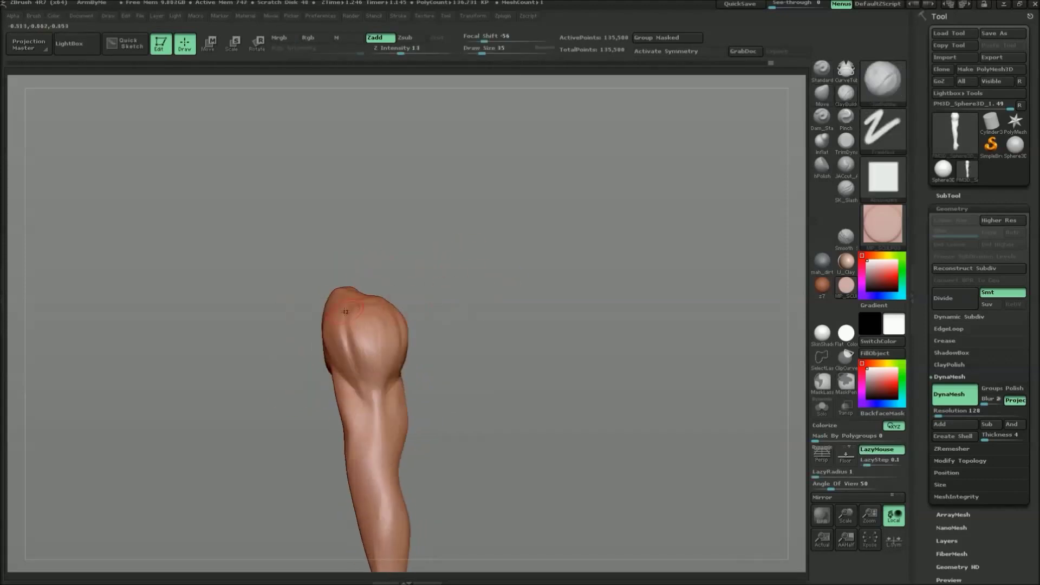
{"action": "left_click_drag", "start_coordinate": [498, 274], "coordinate": [320, 310]}
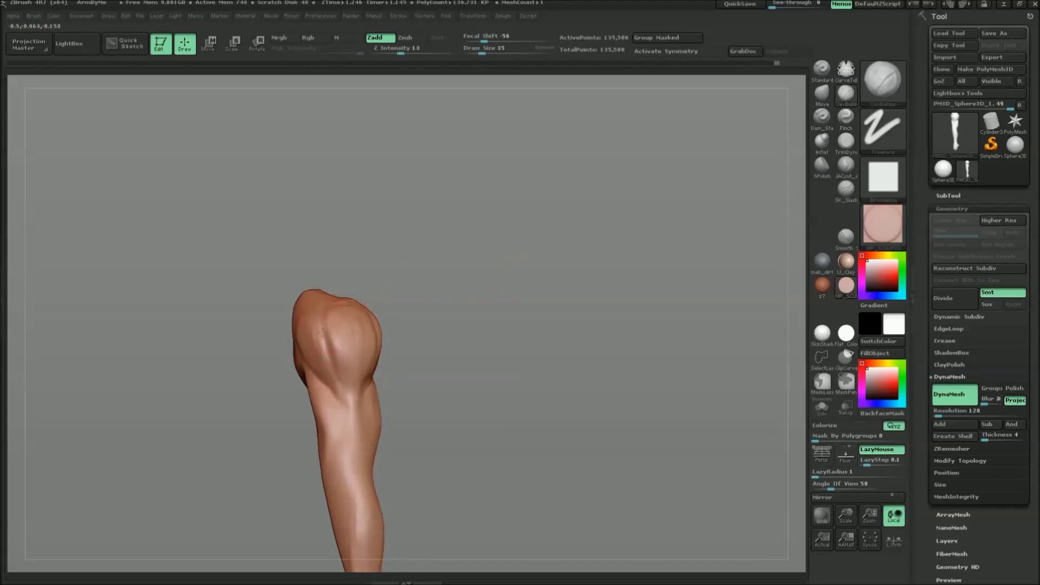
{"action": "mouse_move", "coordinate": [401, 330]}
{"action": "left_mouse_down"}
{"action": "mouse_move", "coordinate": [464, 304]}
{"action": "mouse_move", "coordinate": [335, 307]}
{"action": "left_mouse_up"}
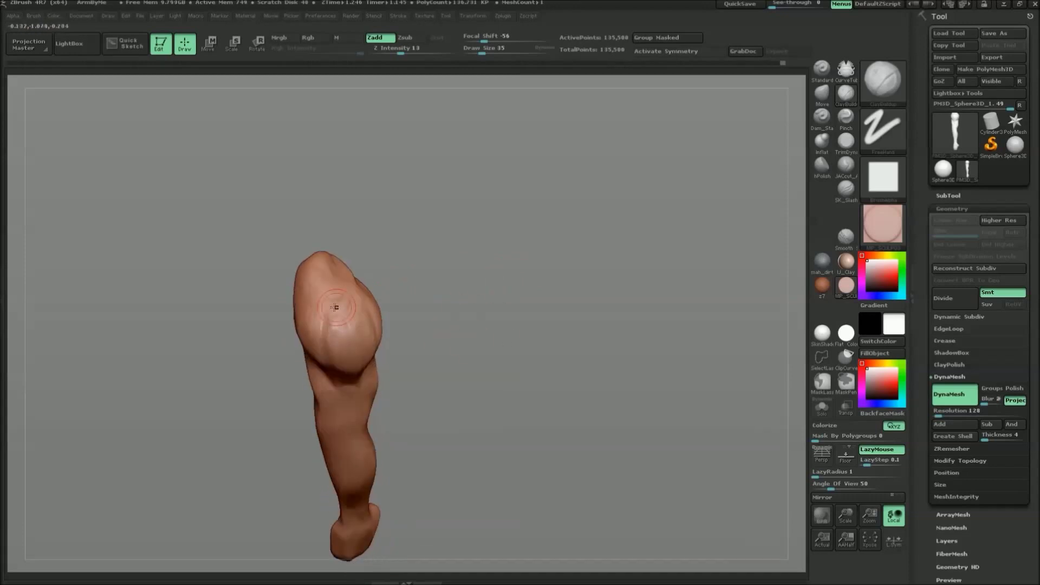
{"action": "left_click_drag", "start_coordinate": [332, 304], "coordinate": [371, 278]}
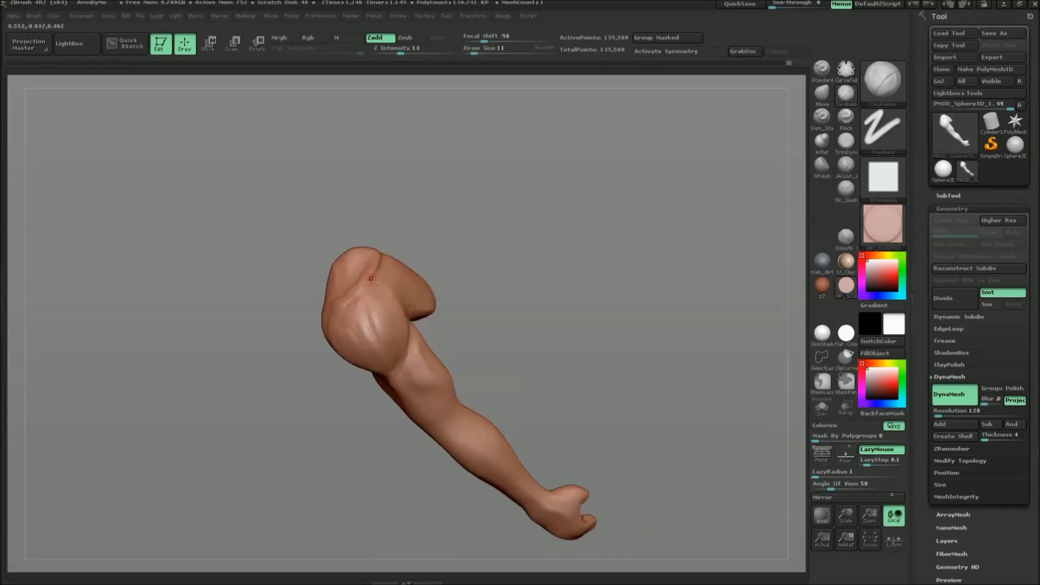
{"action": "mouse_move", "coordinate": [556, 247]}
{"action": "left_mouse_down"}
{"action": "mouse_move", "coordinate": [525, 237]}
{"action": "mouse_move", "coordinate": [494, 258]}
{"action": "mouse_move", "coordinate": [531, 294]}
{"action": "left_mouse_up"}
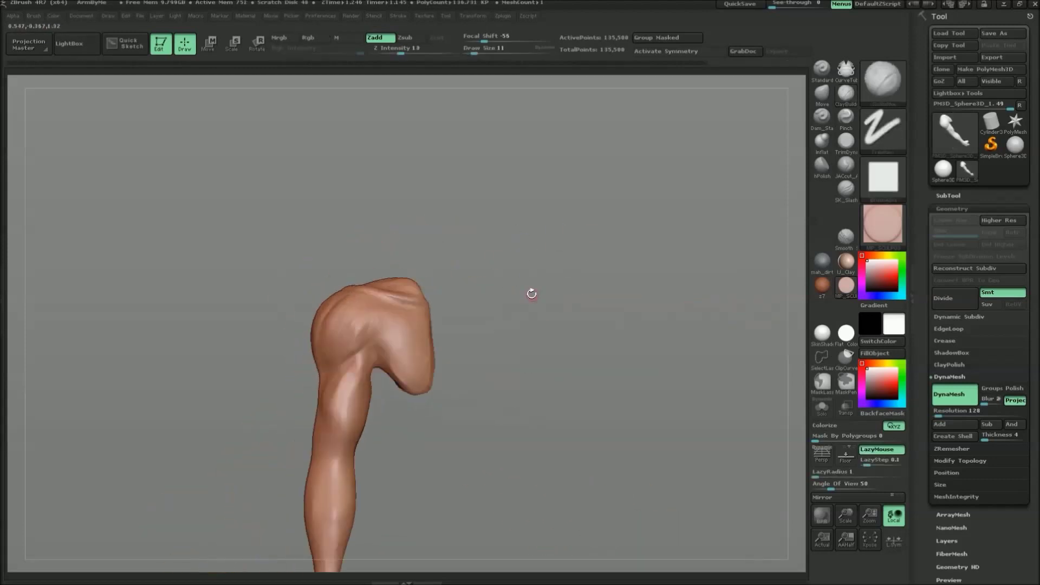
{"action": "mouse_move", "coordinate": [501, 328]}
{"action": "left_mouse_down", "text": "alt"}
{"action": "mouse_move", "coordinate": [500, 305]}
{"action": "mouse_move", "coordinate": [567, 302]}
{"action": "mouse_move", "coordinate": [488, 265]}
{"action": "mouse_move", "coordinate": [465, 271]}
{"action": "left_mouse_up", "text": "alt"}
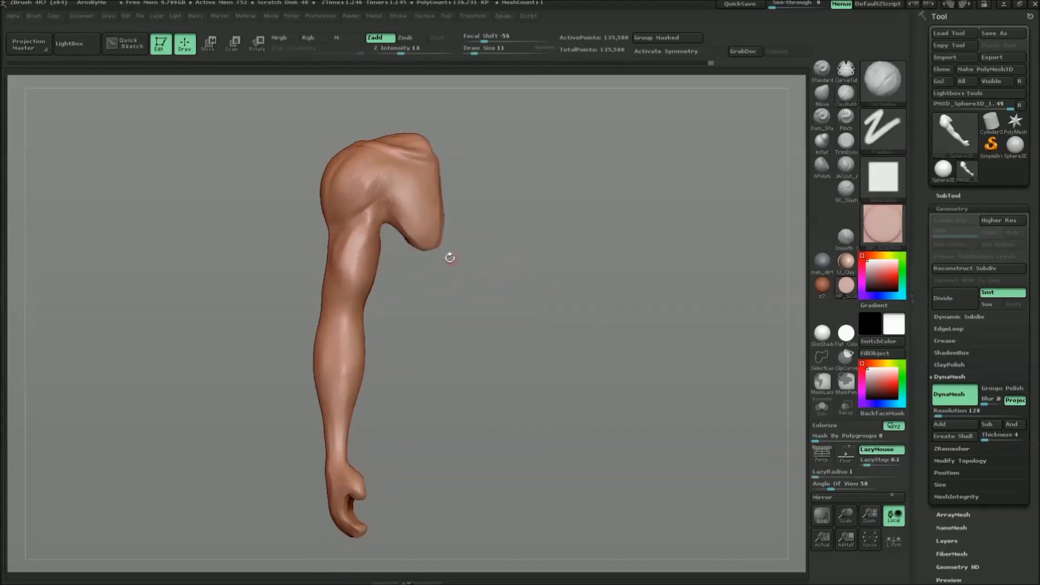
Enlarge the brush to size 32 and turn the arm to a side view.
{"action": "right_click", "coordinate": [436, 387]}
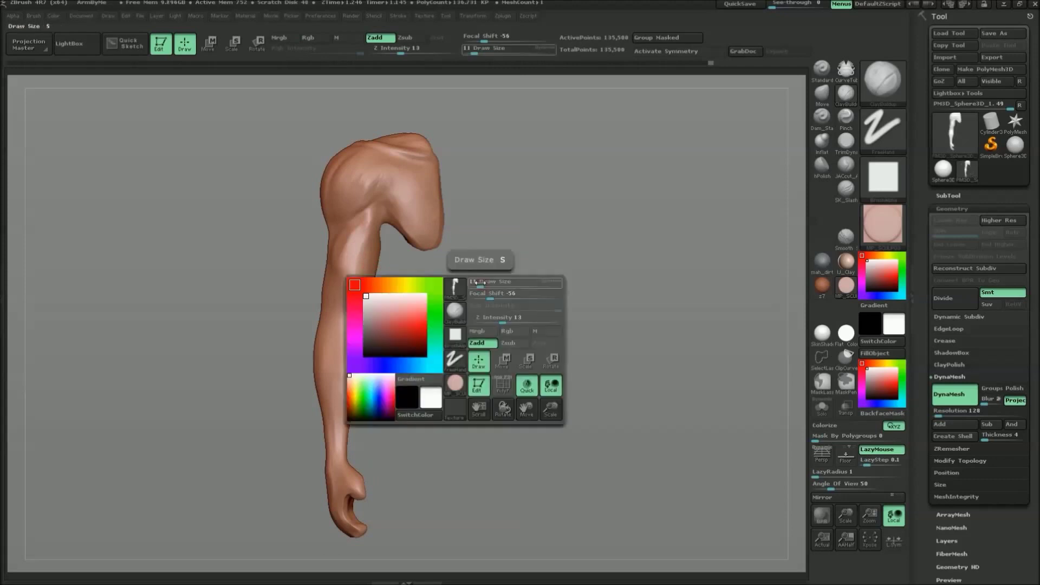
{"action": "left_click_drag", "start_coordinate": [455, 325], "coordinate": [465, 314]}
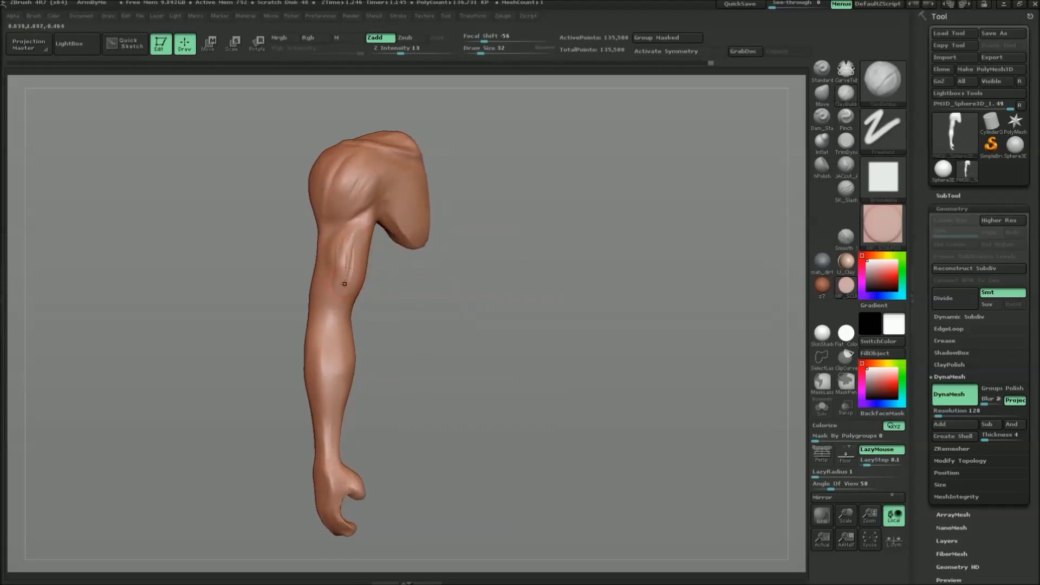
{"action": "left_click_drag", "start_coordinate": [409, 288], "coordinate": [378, 231]}
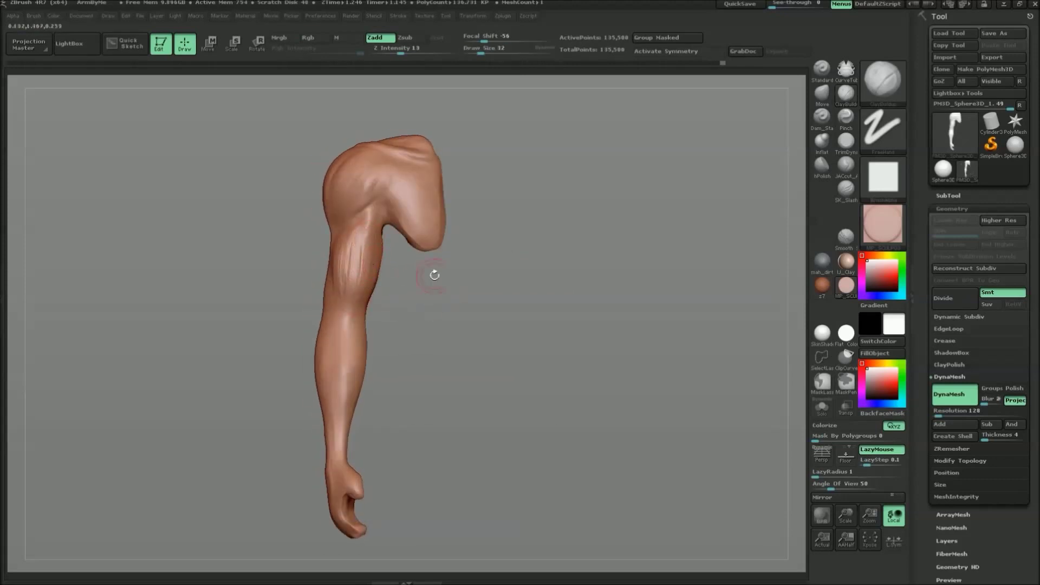
{"action": "left_click_drag", "start_coordinate": [412, 282], "coordinate": [447, 276]}
Select the dotted-stroke Standard brush and turn the shoulder toward the viewer.
{"action": "key", "text": "b"}
{"action": "key", "text": "s"}
{"action": "key", "text": "t"}
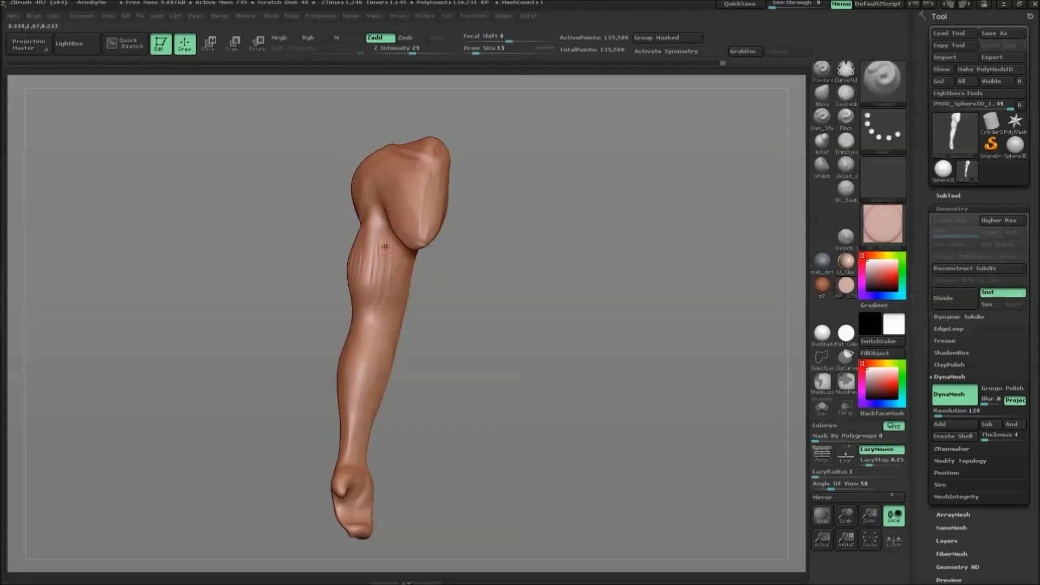
{"action": "mouse_move", "coordinate": [426, 299]}
{"action": "left_mouse_down"}
{"action": "mouse_move", "coordinate": [459, 273]}
{"action": "mouse_move", "coordinate": [419, 323]}
{"action": "mouse_move", "coordinate": [382, 329]}
{"action": "left_mouse_up"}
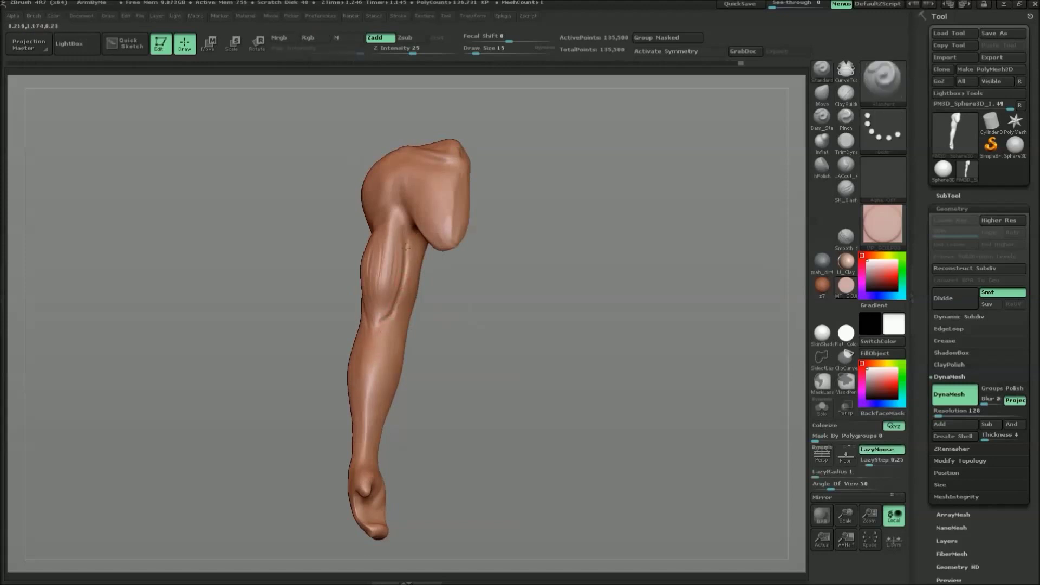
{"action": "left_click_drag", "start_coordinate": [403, 222], "coordinate": [474, 221]}
Add ClayBuildup strokes on the shoulder and reduce the brush size to 28.
{"action": "key", "text": "b"}
{"action": "key", "text": "c"}
{"action": "key", "text": "b"}
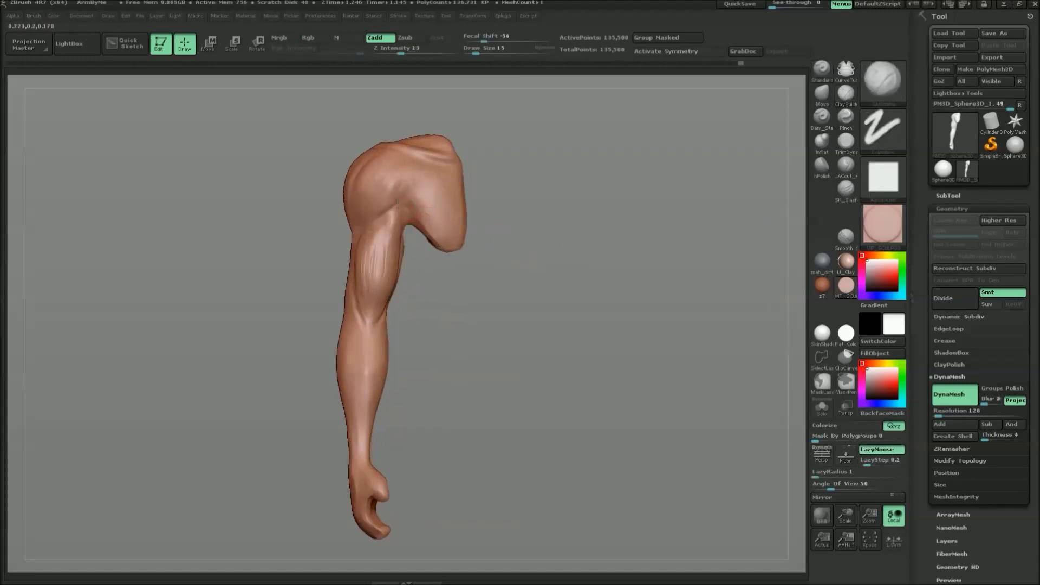
{"action": "left_click_drag", "start_coordinate": [404, 205], "coordinate": [425, 214]}
{"action": "right_click", "coordinate": [428, 217]}
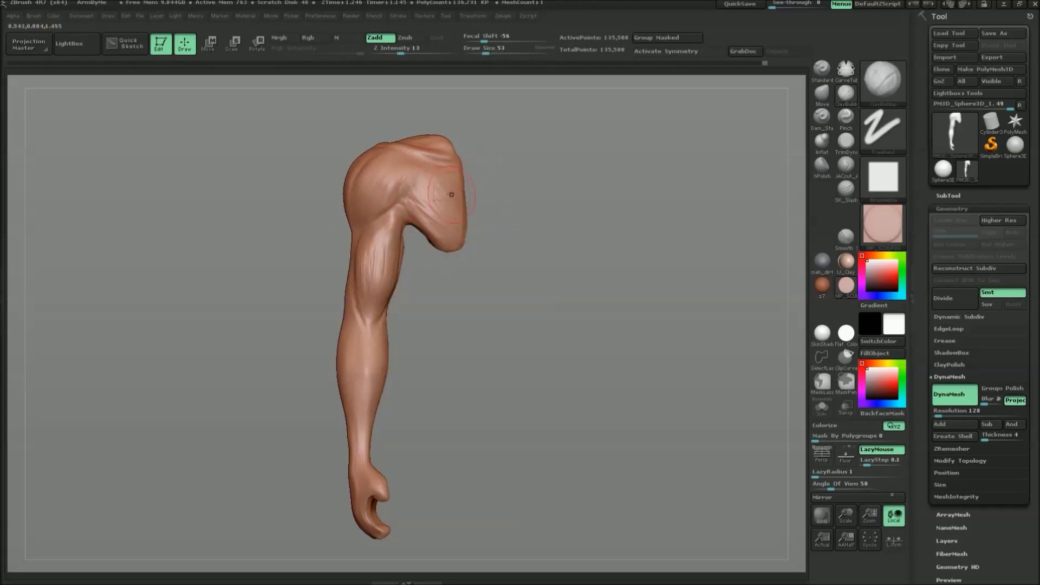
{"action": "right_click", "coordinate": [366, 242]}
{"action": "left_click", "coordinate": [372, 244]}
Undo the latest sculpt strokes and view the arm from the side.
{"action": "left_click_drag", "start_coordinate": [373, 302], "coordinate": [400, 254]}
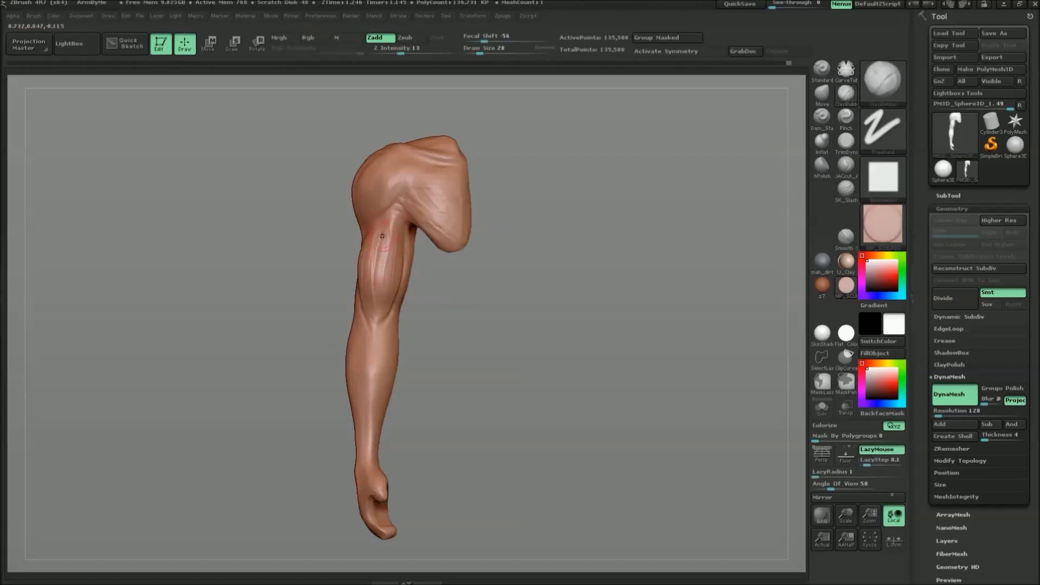
{"action": "mouse_move", "coordinate": [477, 309]}
{"action": "left_mouse_down"}
{"action": "mouse_move", "coordinate": [518, 314]}
{"action": "mouse_move", "coordinate": [397, 250]}
{"action": "left_mouse_up"}
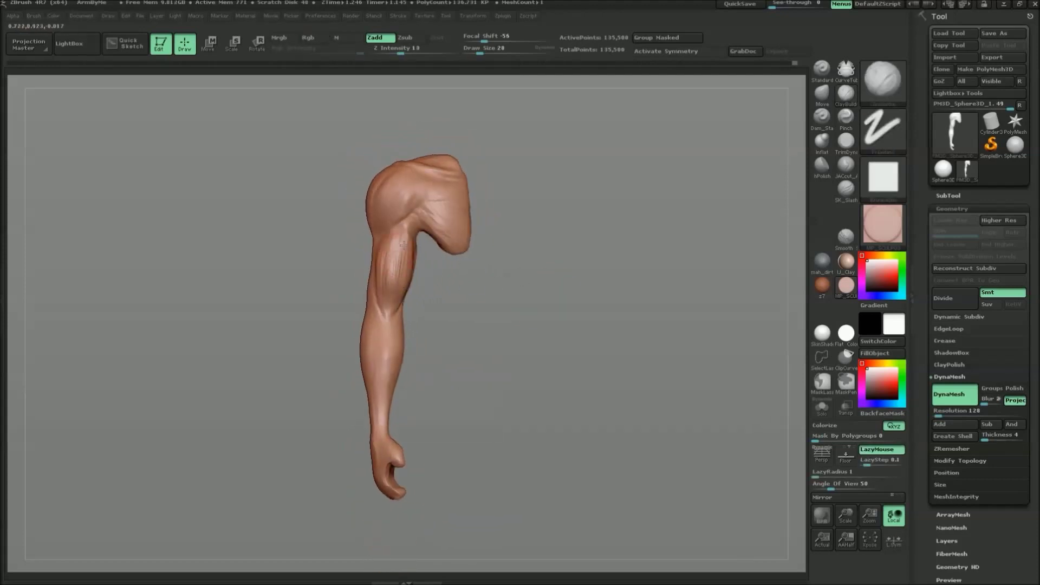
{"action": "key", "text": "shift"}
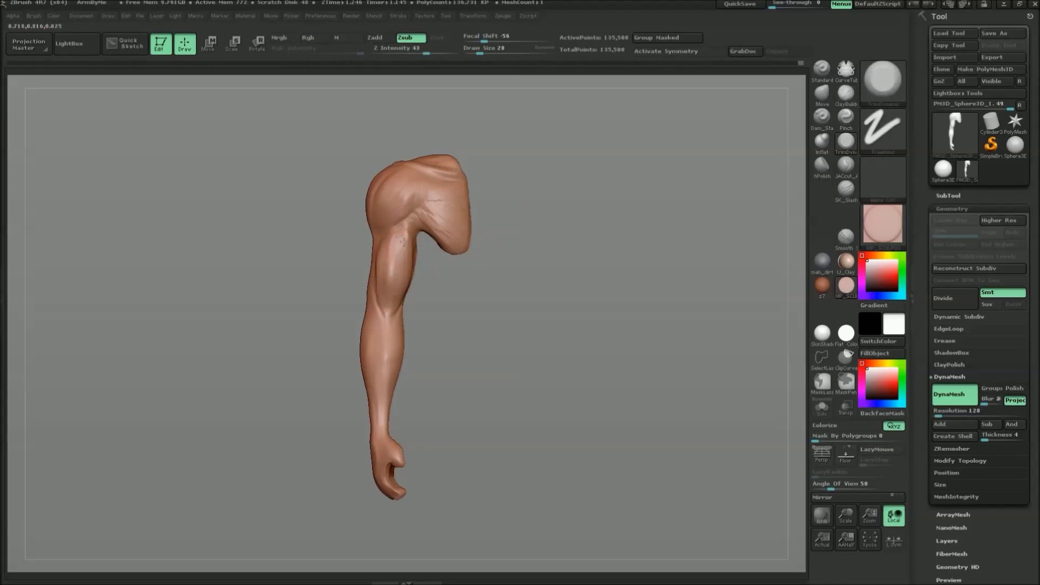
{"action": "key", "text": "ctrl+z"}
{"action": "key", "text": "ctrl+z"}
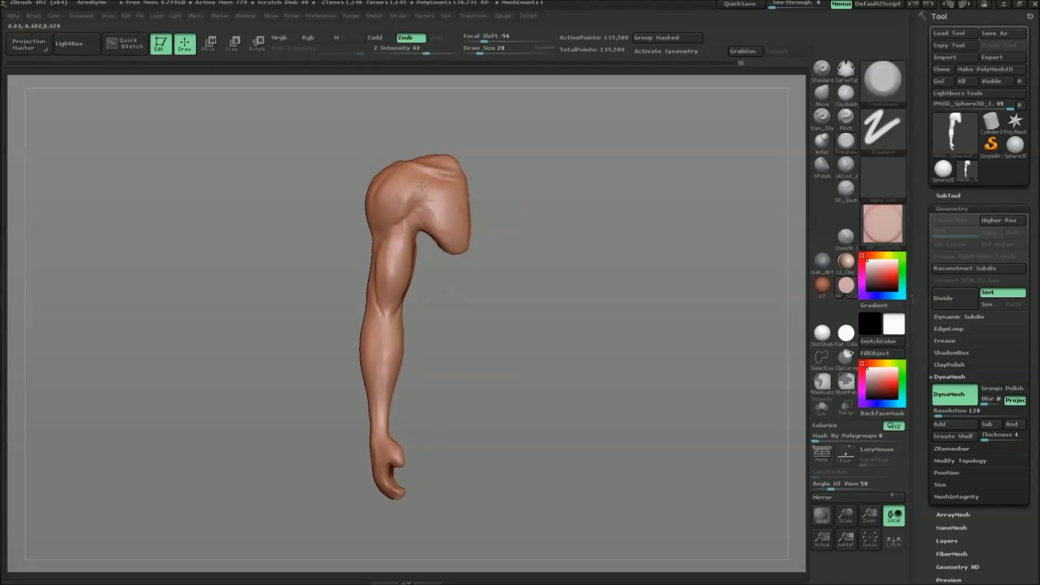
{"action": "left_click_drag", "start_coordinate": [482, 211], "coordinate": [557, 255]}
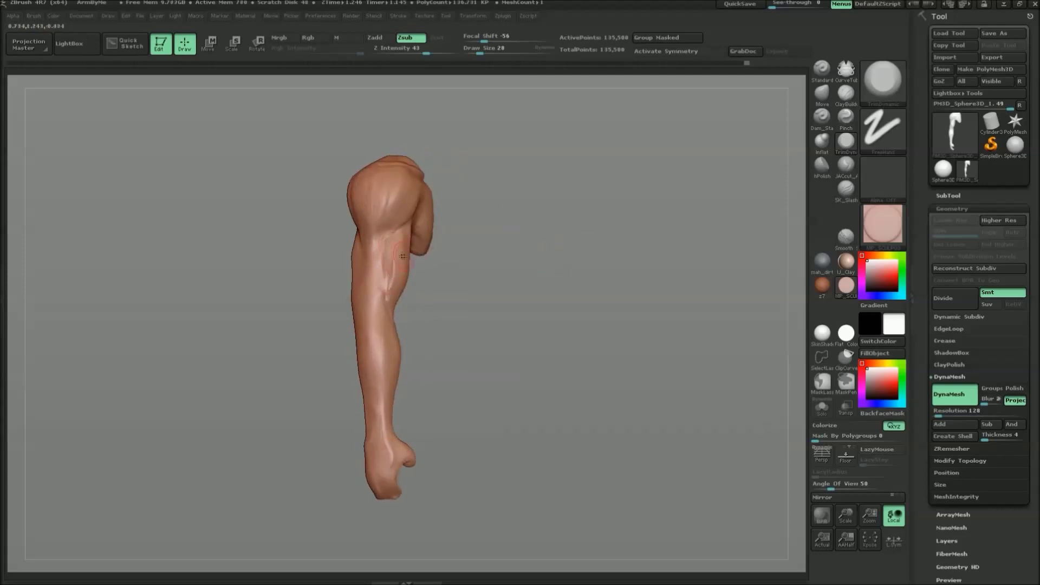
Shrink the brush and switch to Dam_Standard, turning the arm slightly.
{"action": "key", "text": "bracketleft"}
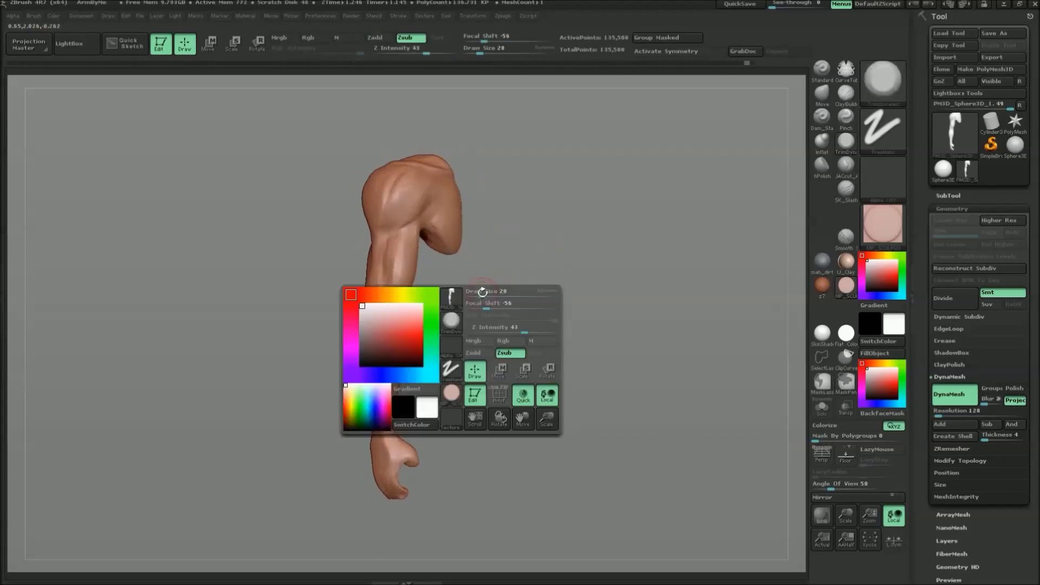
{"action": "key", "text": "b"}
{"action": "key", "text": "s"}
{"action": "key", "text": "t"}
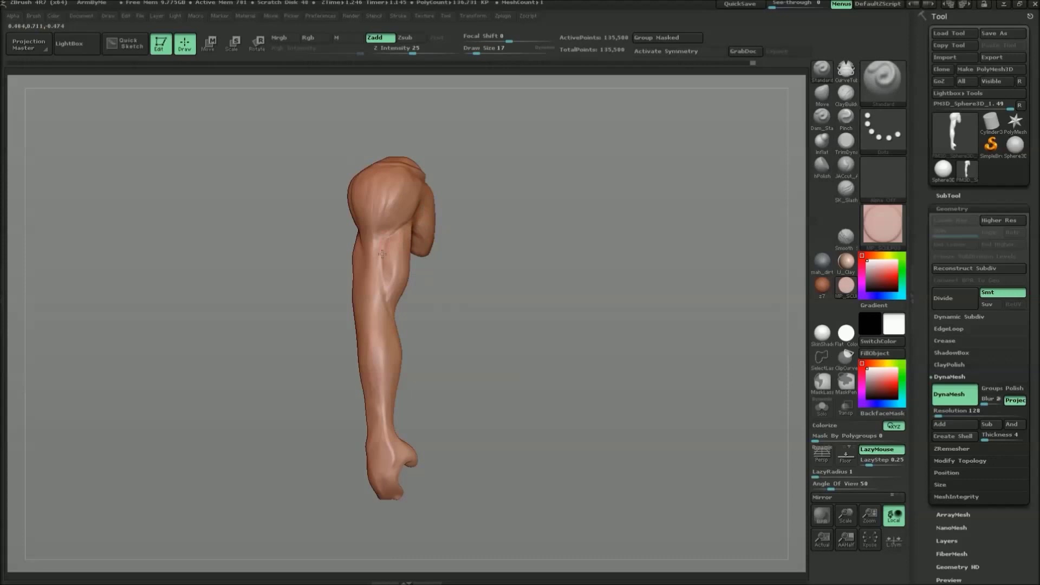
{"action": "key", "text": "b"}
{"action": "key", "text": "d"}
{"action": "key", "text": "s"}
{"action": "mouse_move", "coordinate": [417, 298]}
{"action": "left_mouse_down"}
{"action": "mouse_move", "coordinate": [525, 299]}
{"action": "mouse_move", "coordinate": [527, 284]}
{"action": "left_mouse_up"}
Select TrimDynamic and rotate the arm to face the front.
{"action": "key", "text": "b"}
{"action": "key", "text": "t"}
{"action": "key", "text": "d"}
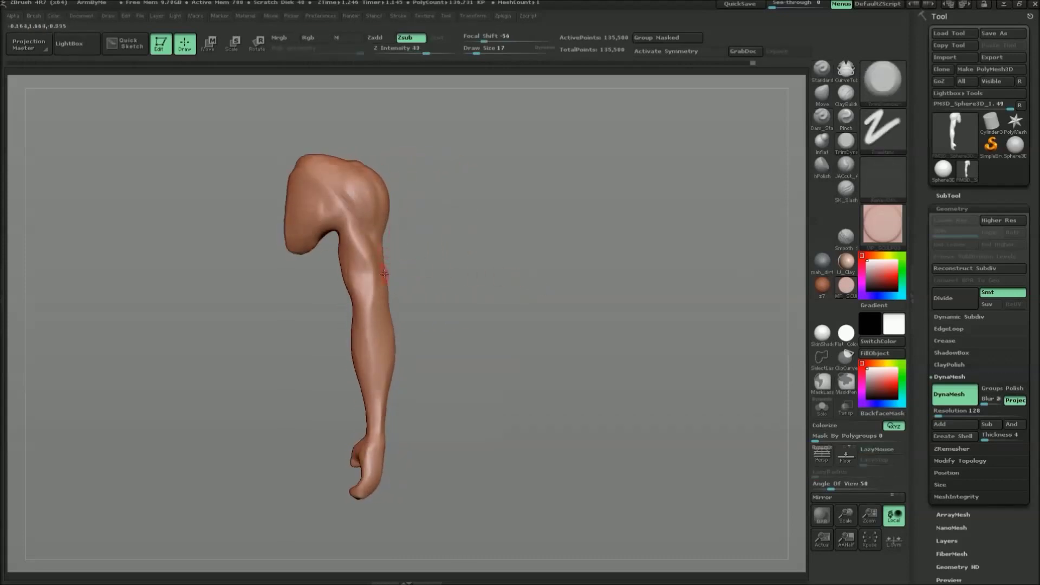
{"action": "left_click_drag", "start_coordinate": [390, 260], "coordinate": [490, 264]}
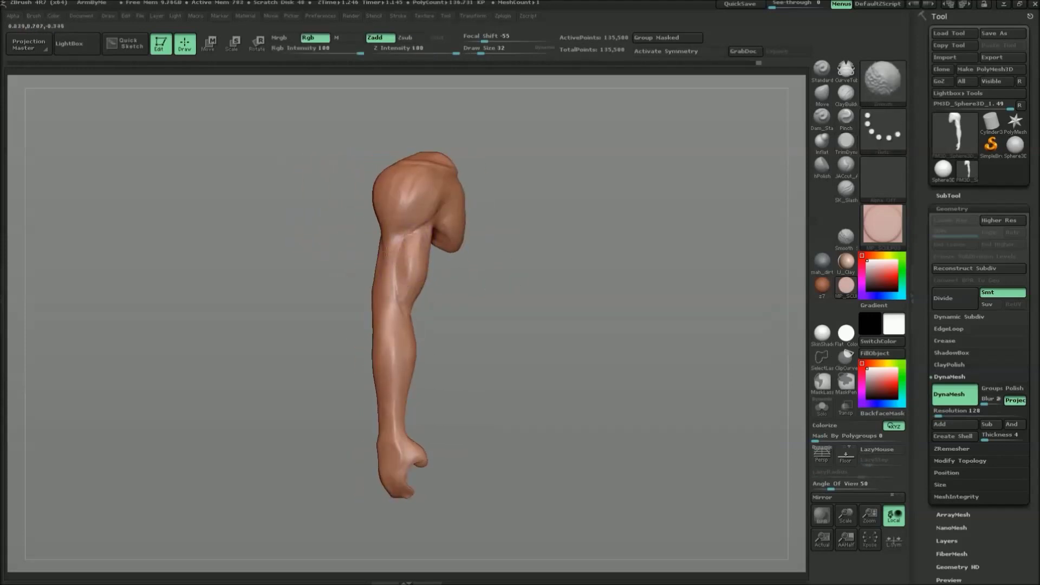
{"action": "left_click_drag", "start_coordinate": [491, 265], "coordinate": [477, 271]}
Select ClayBuildup and turn the arm to see the biceps side-on.
{"action": "key", "text": "b"}
{"action": "key", "text": "c"}
{"action": "key", "text": "b"}
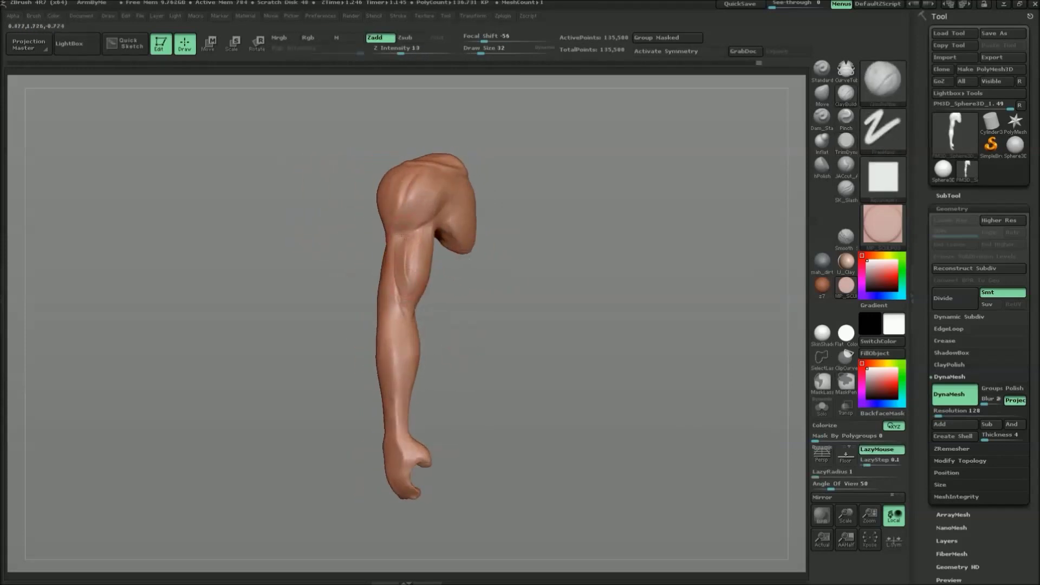
{"action": "left_click_drag", "start_coordinate": [412, 271], "coordinate": [457, 295]}
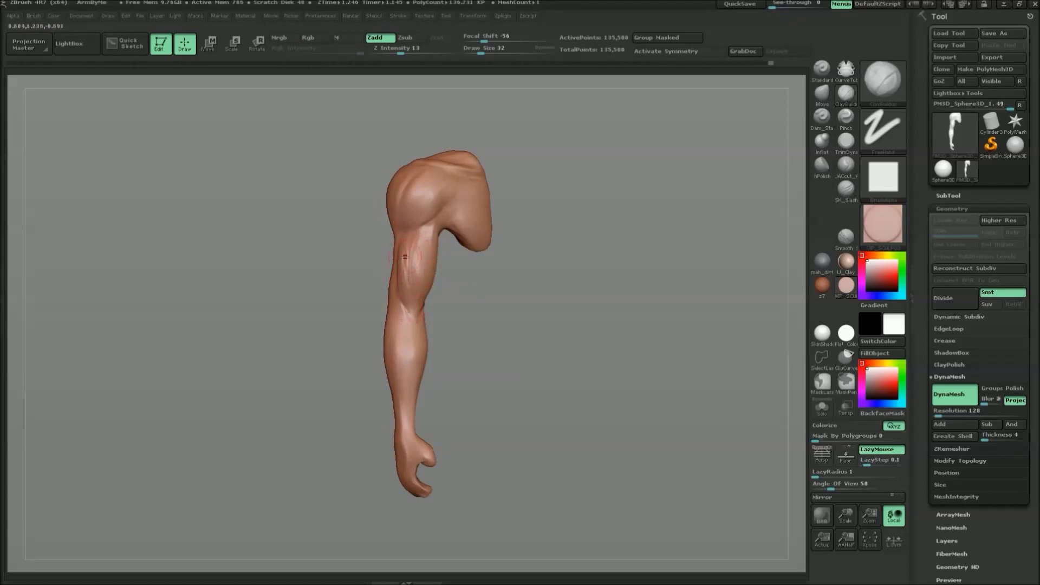
{"action": "left_click_drag", "start_coordinate": [409, 268], "coordinate": [424, 251]}
{"action": "left_click_drag", "start_coordinate": [532, 297], "coordinate": [431, 248]}
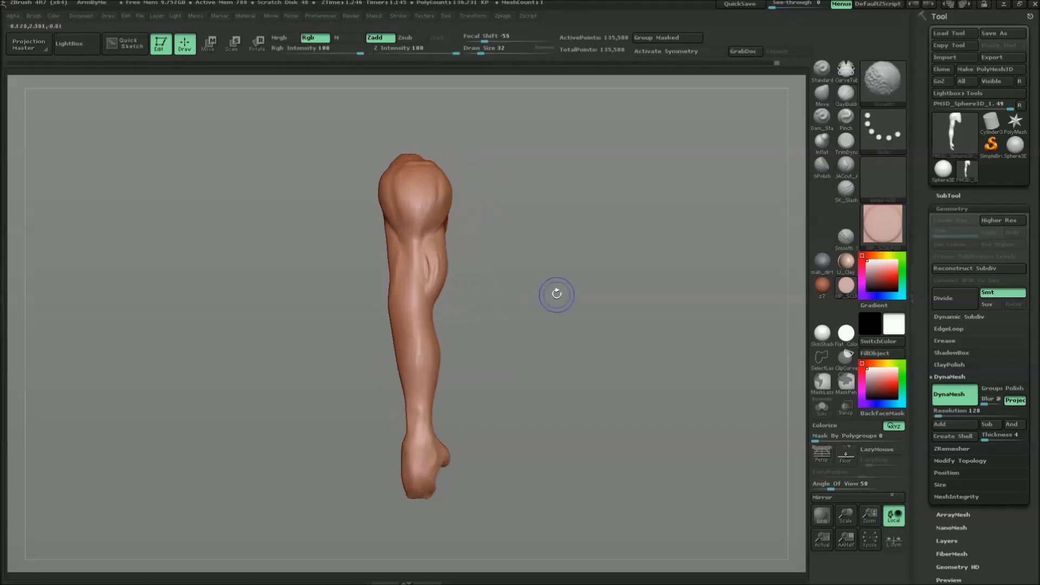
Stroke a diagonal TrimDynamic line across the shoulder.
{"action": "key", "text": "b"}
{"action": "key", "text": "t"}
{"action": "key", "text": "d"}
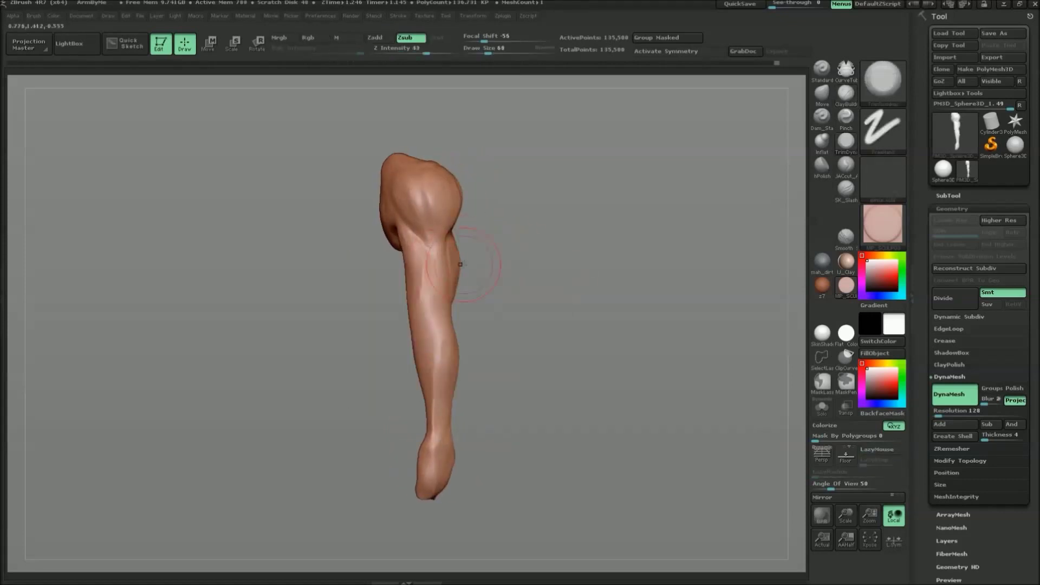
{"action": "mouse_move", "coordinate": [497, 283]}
{"action": "left_mouse_down"}
{"action": "mouse_move", "coordinate": [455, 244]}
{"action": "mouse_move", "coordinate": [457, 279]}
{"action": "left_mouse_up"}
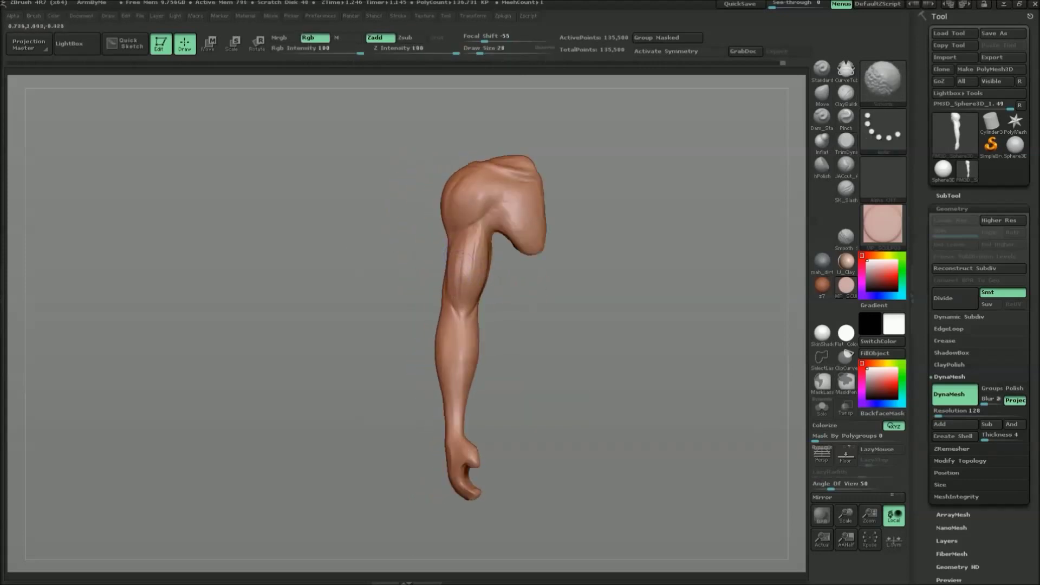
{"action": "left_click_drag", "start_coordinate": [489, 201], "coordinate": [458, 224]}
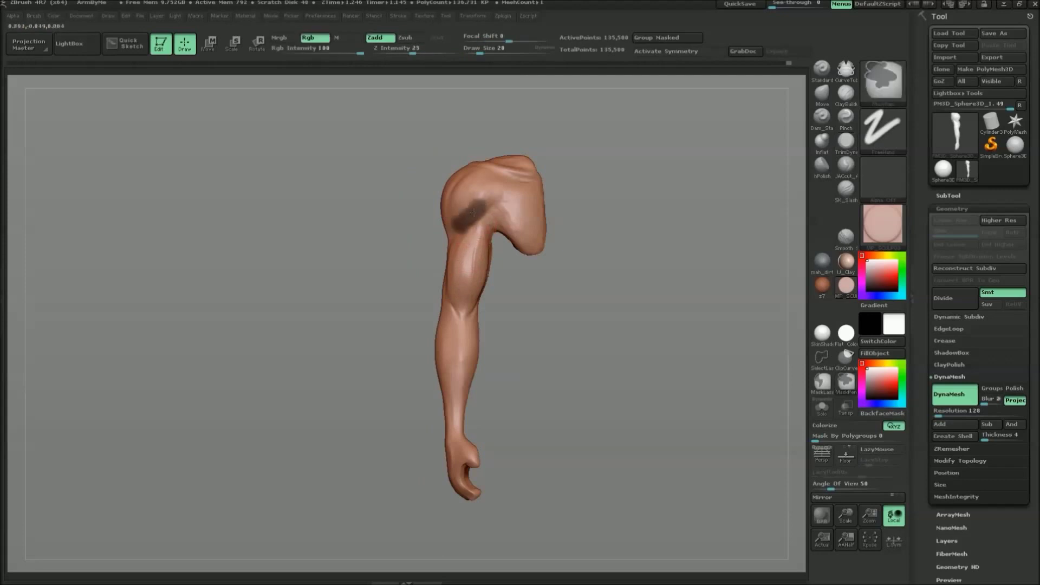
{"action": "mouse_move", "coordinate": [474, 263]}
{"action": "left_mouse_down"}
{"action": "mouse_move", "coordinate": [481, 238]}
{"action": "mouse_move", "coordinate": [619, 283]}
{"action": "mouse_move", "coordinate": [536, 285]}
{"action": "mouse_move", "coordinate": [523, 301]}
{"action": "left_mouse_up"}
Carve a ClayBuildup crease across the shoulder with the shoulder facing left.
{"action": "key", "text": "1"}
{"action": "left_click_drag", "start_coordinate": [614, 306], "coordinate": [591, 291]}
{"action": "left_click_drag", "start_coordinate": [429, 189], "coordinate": [472, 199]}
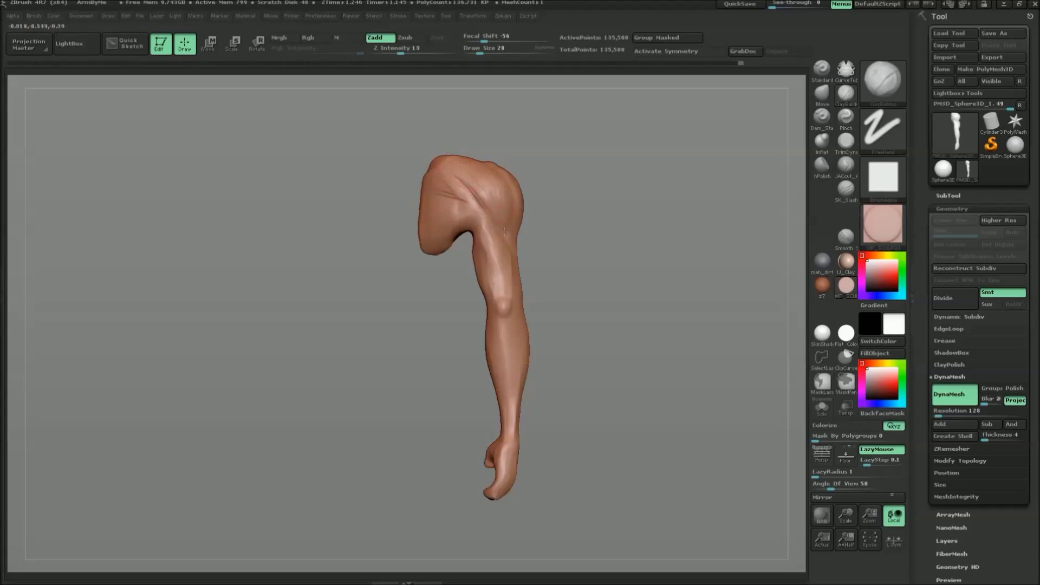
Select Dam_Standard and rotate the arm to a more frontal view.
{"action": "key", "text": "b"}
{"action": "key", "text": "d"}
{"action": "key", "text": "s"}
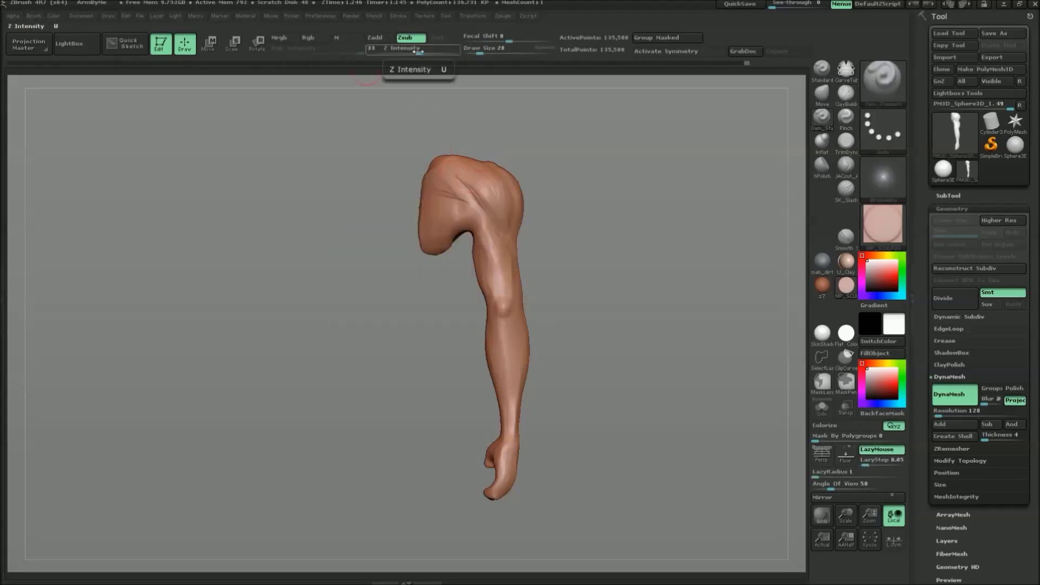
{"action": "mouse_move", "coordinate": [596, 292]}
{"action": "left_mouse_down"}
{"action": "mouse_move", "coordinate": [482, 242]}
{"action": "mouse_move", "coordinate": [595, 186]}
{"action": "left_mouse_up"}
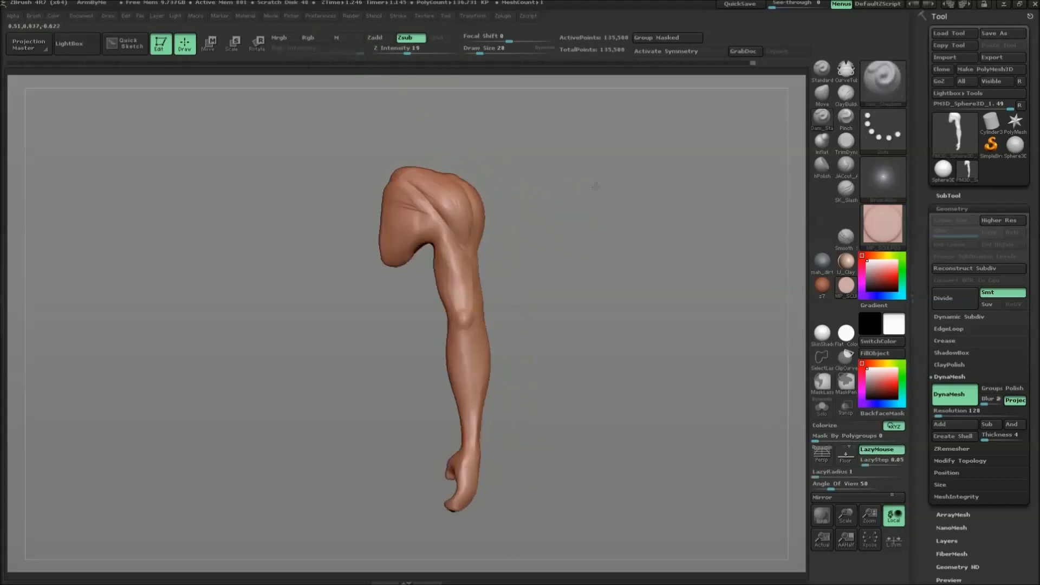
{"action": "left_click_drag", "start_coordinate": [463, 249], "coordinate": [608, 209]}
Build up fibrous ClayBuildup wrinkles across the shoulder.
{"action": "key", "text": "b"}
{"action": "key", "text": "c"}
{"action": "key", "text": "b"}
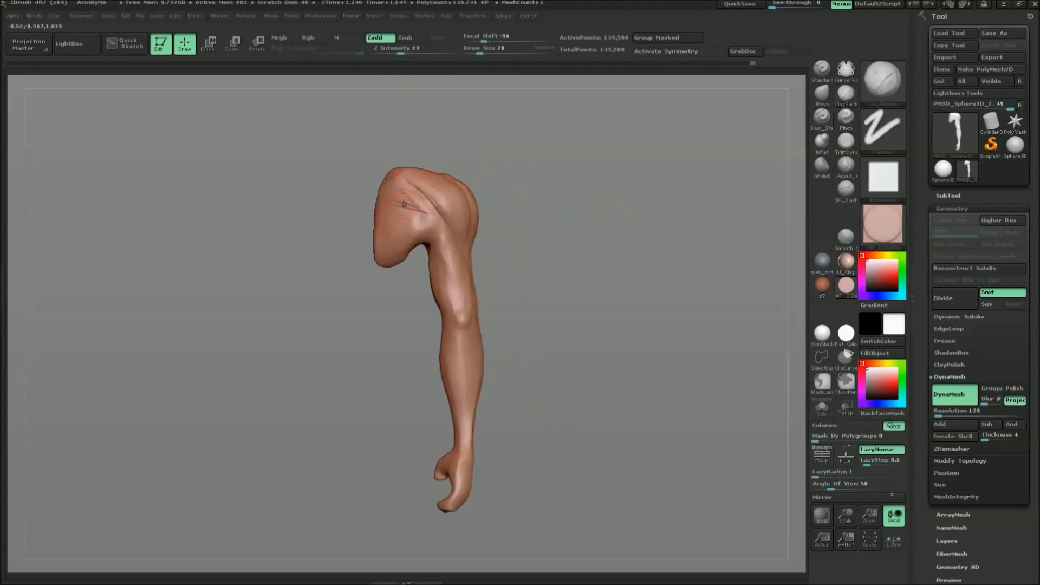
{"action": "left_click_drag", "start_coordinate": [410, 206], "coordinate": [395, 217]}
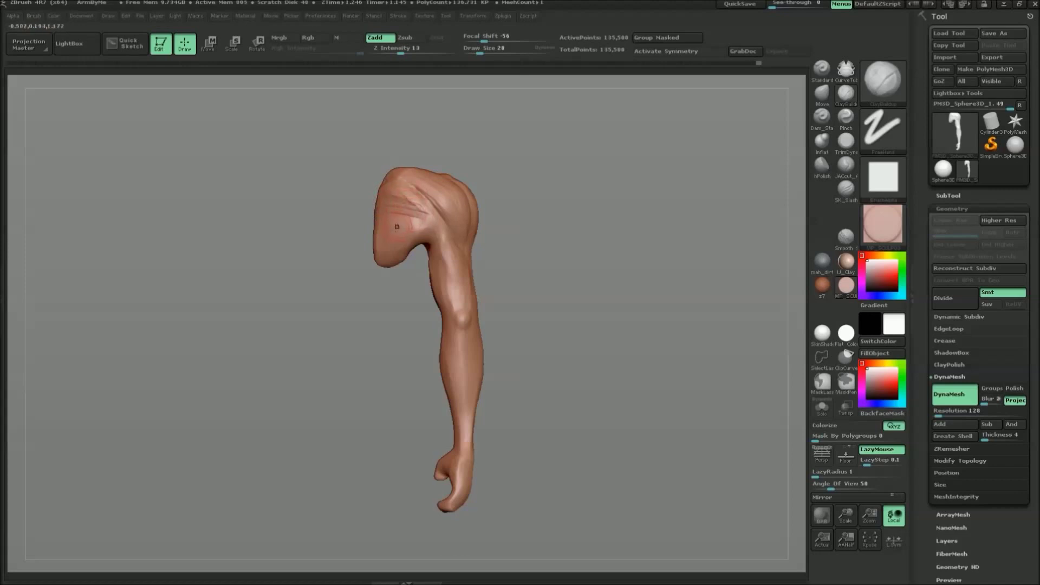
{"action": "mouse_move", "coordinate": [412, 195]}
{"action": "left_mouse_down"}
{"action": "mouse_move", "coordinate": [433, 210]}
{"action": "mouse_move", "coordinate": [413, 197]}
{"action": "left_mouse_up"}
Rework the shoulder wrinkles, undoing the last strokes and smoothing the upper shoulder.
{"action": "key", "text": "b"}
{"action": "key", "text": "t"}
{"action": "key", "text": "d"}
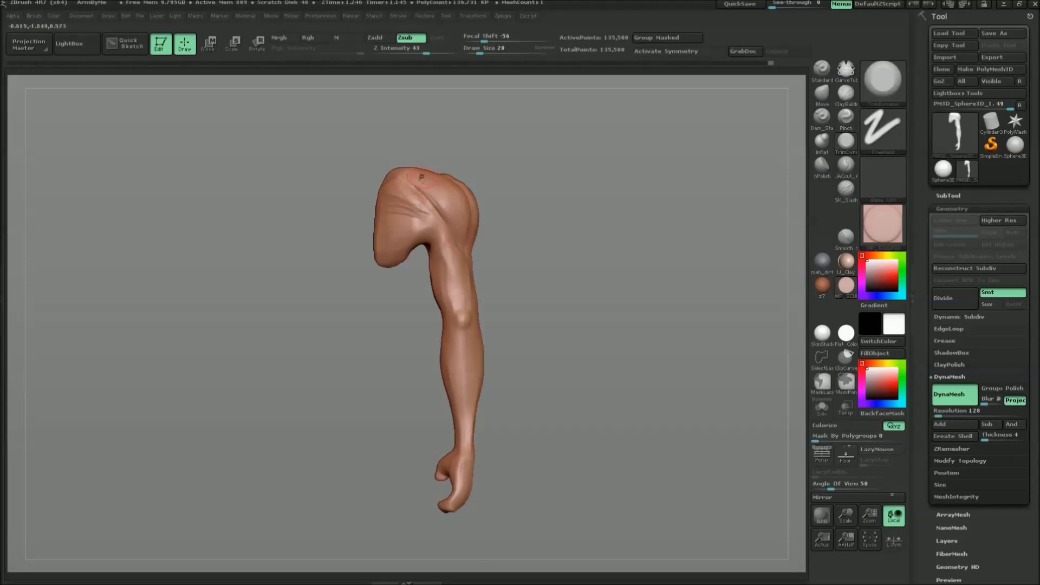
{"action": "key", "text": "b"}
{"action": "key", "text": "c"}
{"action": "key", "text": "b"}
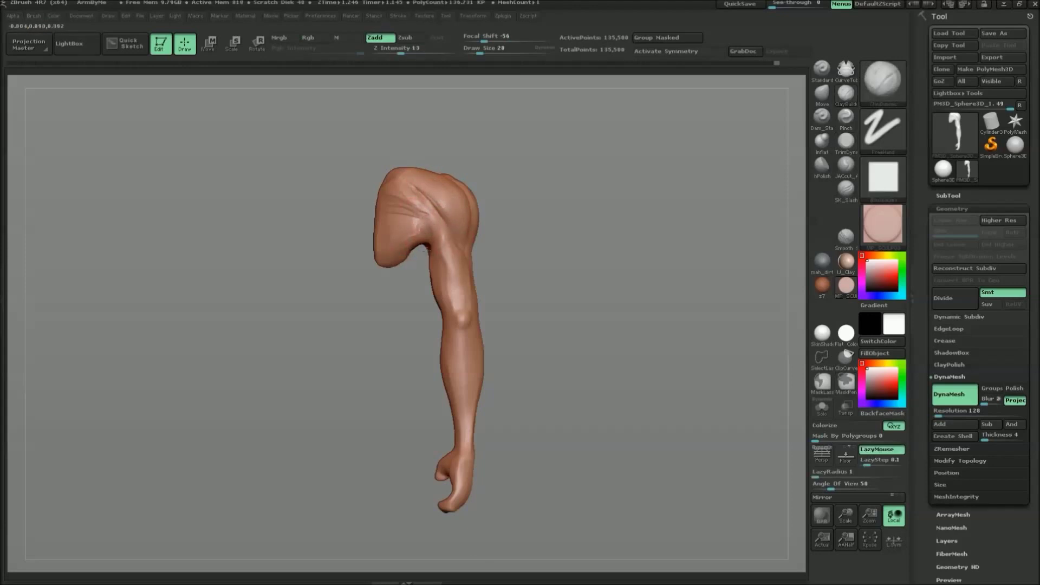
{"action": "mouse_move", "coordinate": [415, 217]}
{"action": "left_mouse_down"}
{"action": "mouse_move", "coordinate": [392, 204]}
{"action": "mouse_move", "coordinate": [419, 186]}
{"action": "left_mouse_up"}
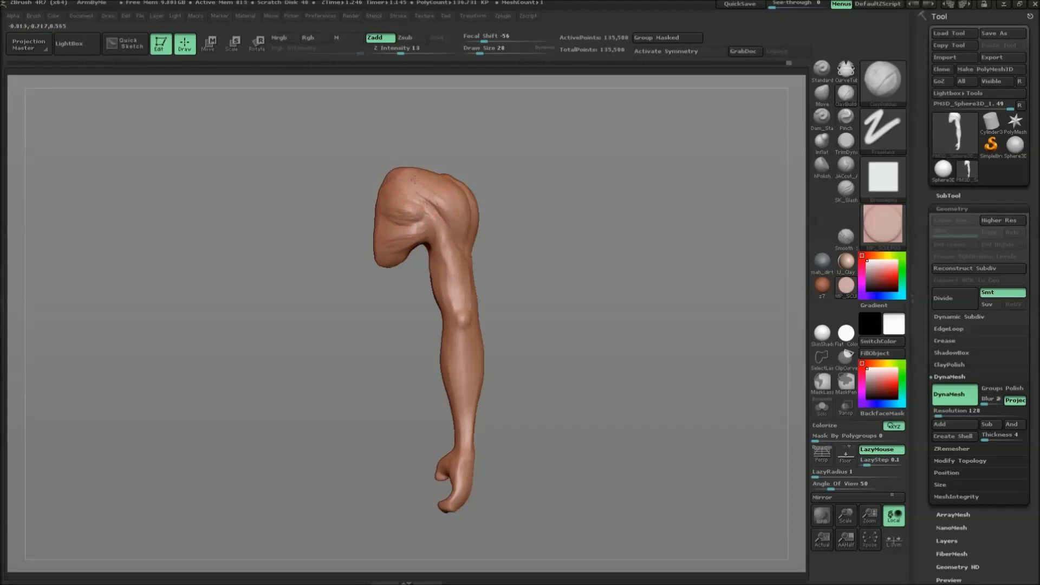
{"action": "key", "text": "ctrl+z"}
{"action": "left_click_drag", "start_coordinate": [406, 227], "coordinate": [427, 212], "text": "shift"}
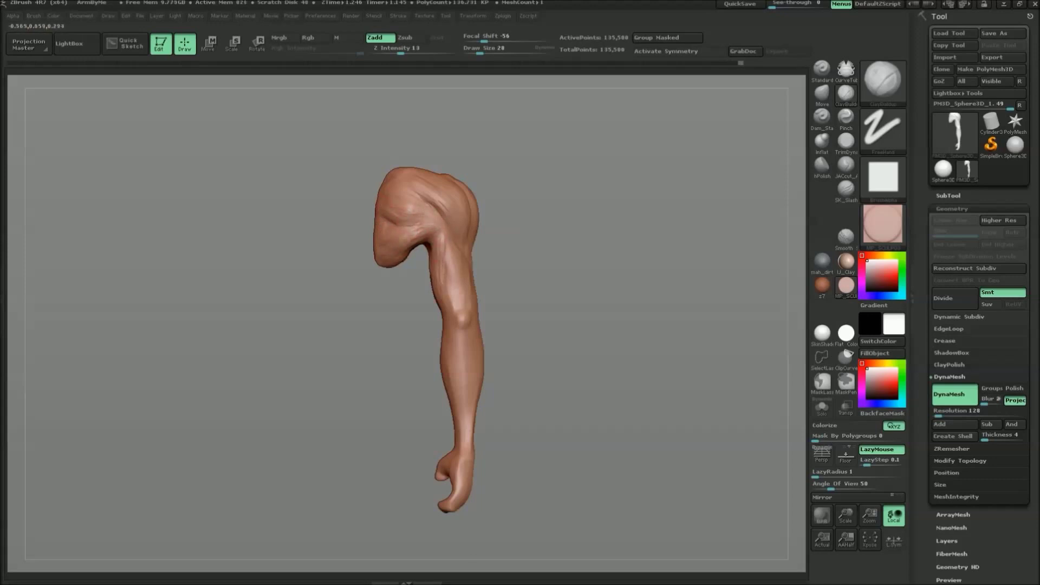
Carve and mark a crease into the armpit.
{"action": "mouse_move", "coordinate": [433, 238]}
{"action": "left_mouse_down"}
{"action": "mouse_move", "coordinate": [400, 260]}
{"action": "mouse_move", "coordinate": [432, 236]}
{"action": "left_mouse_up"}
{"action": "key", "text": "b"}
{"action": "key", "text": "d"}
{"action": "key", "text": "s"}
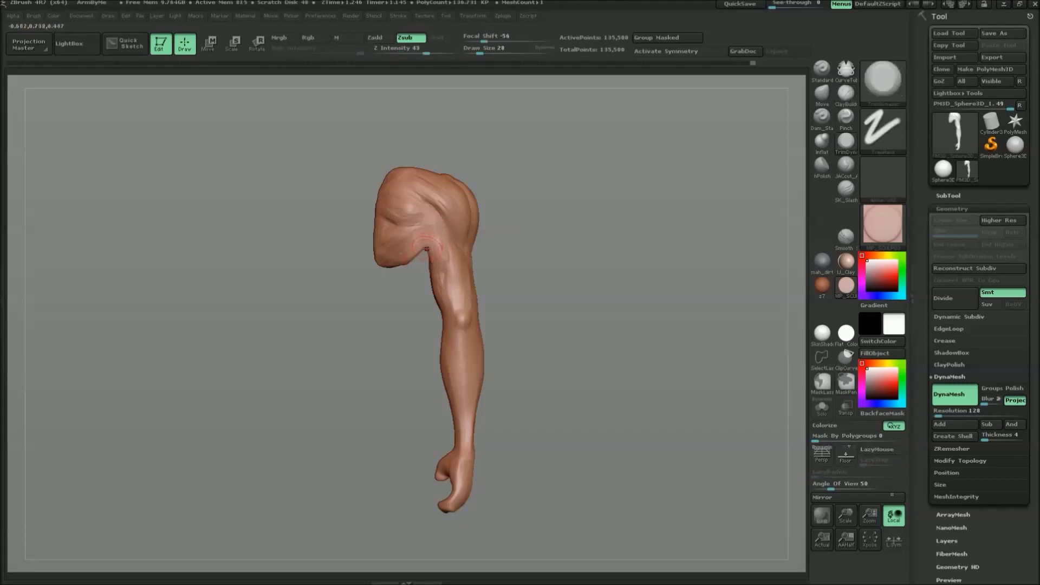
{"action": "key", "text": "b"}
{"action": "key", "text": "m"}
{"action": "key", "text": "v"}
{"action": "left_click_drag", "start_coordinate": [425, 240], "coordinate": [427, 248]}
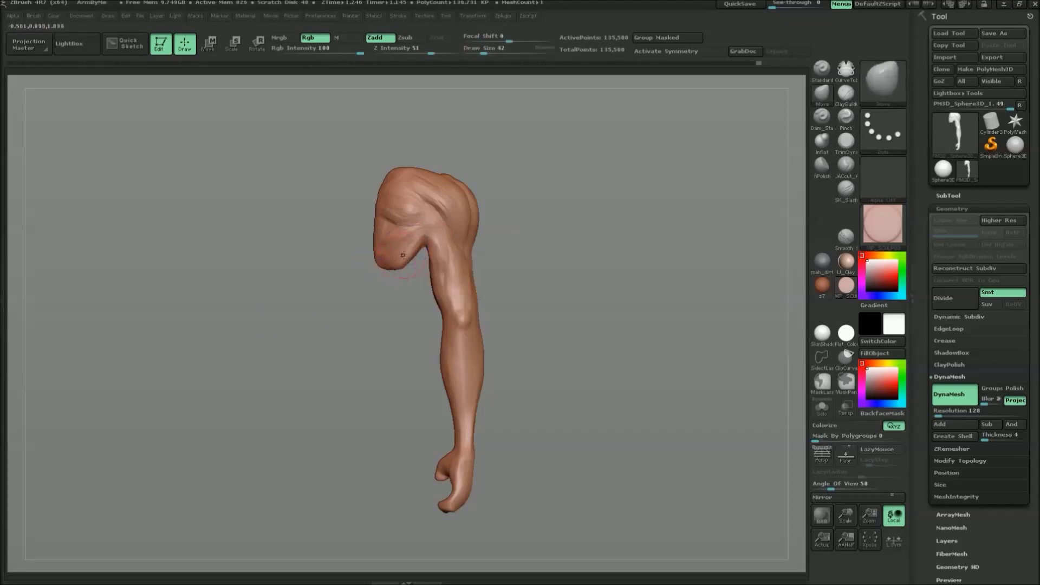
Flatten the armpit surface up toward the shoulder with TrimDynamic.
{"action": "key", "text": "b"}
{"action": "key", "text": "t"}
{"action": "key", "text": "d"}
{"action": "mouse_move", "coordinate": [394, 250]}
{"action": "left_mouse_down"}
{"action": "mouse_move", "coordinate": [396, 219]}
{"action": "mouse_move", "coordinate": [412, 200]}
{"action": "left_mouse_up"}
{"action": "key", "text": "space"}
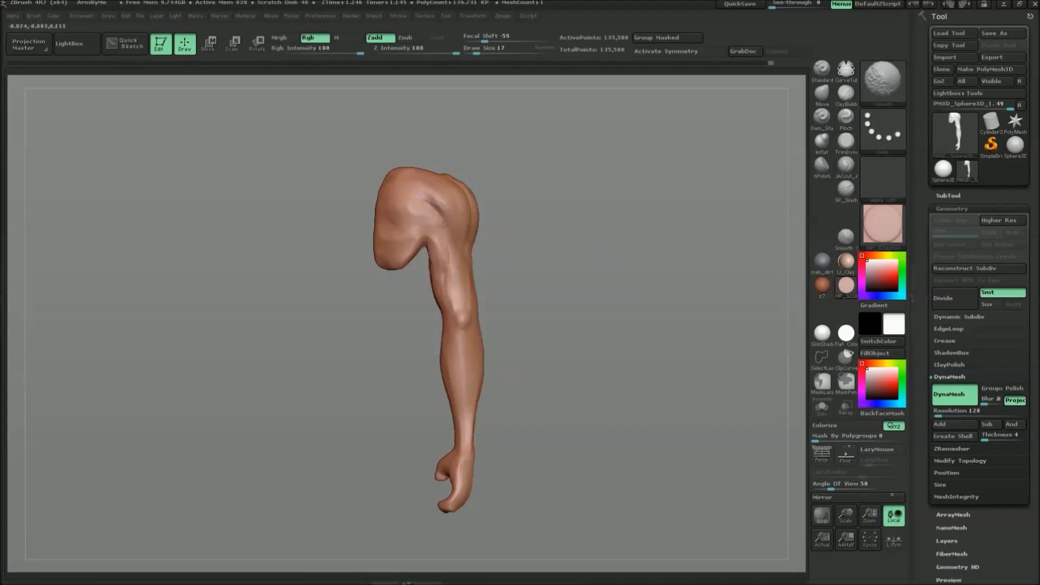
Sculpt small marks and a faint fibre line down the upper arm with Dam_Standard.
{"action": "key", "text": "b"}
{"action": "key", "text": "d"}
{"action": "key", "text": "s"}
{"action": "left_click_drag", "start_coordinate": [445, 248], "coordinate": [451, 266]}
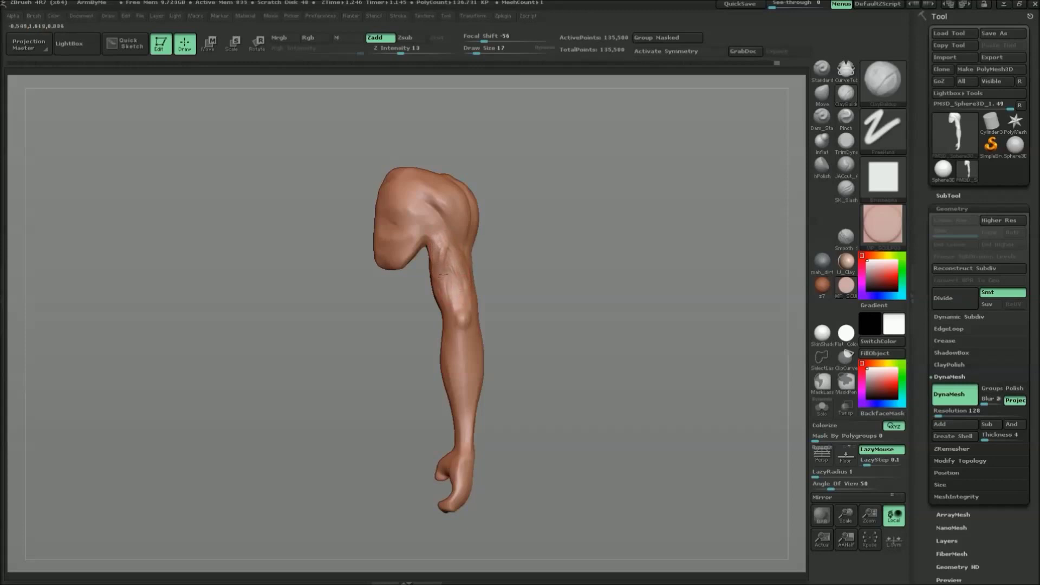
{"action": "left_click_drag", "start_coordinate": [440, 238], "coordinate": [460, 271]}
Carve a groove down the forearm with a size-26 Dam_Standard brush.
{"action": "key", "text": "space"}
{"action": "mouse_move", "coordinate": [533, 297]}
{"action": "left_mouse_down"}
{"action": "mouse_move", "coordinate": [556, 293]}
{"action": "mouse_move", "coordinate": [473, 290]}
{"action": "left_mouse_up"}
{"action": "mouse_move", "coordinate": [491, 265]}
{"action": "left_mouse_down"}
{"action": "mouse_move", "coordinate": [497, 302]}
{"action": "mouse_move", "coordinate": [525, 241]}
{"action": "left_mouse_up"}
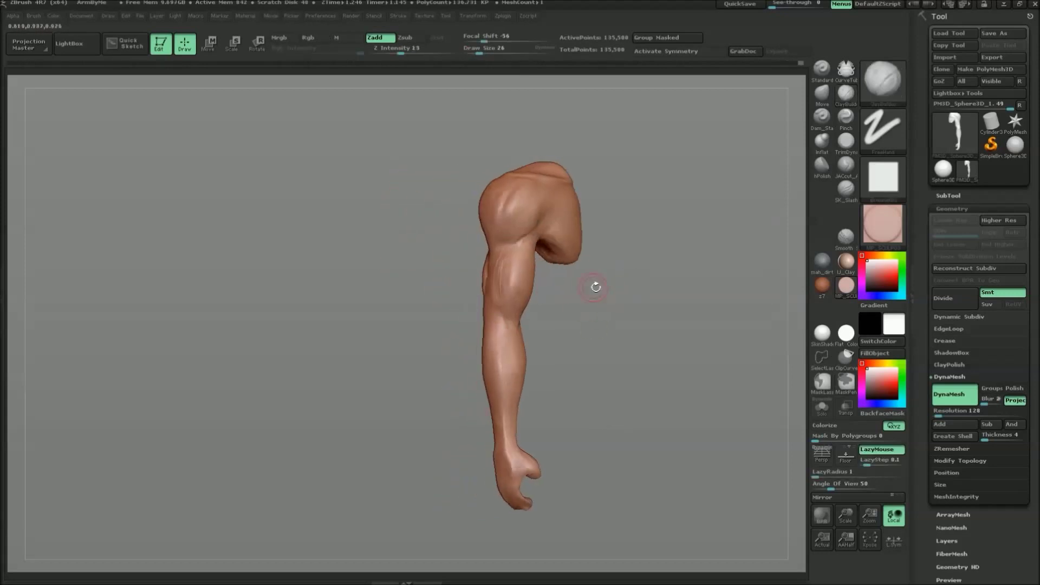
{"action": "left_click_drag", "start_coordinate": [503, 322], "coordinate": [510, 336]}
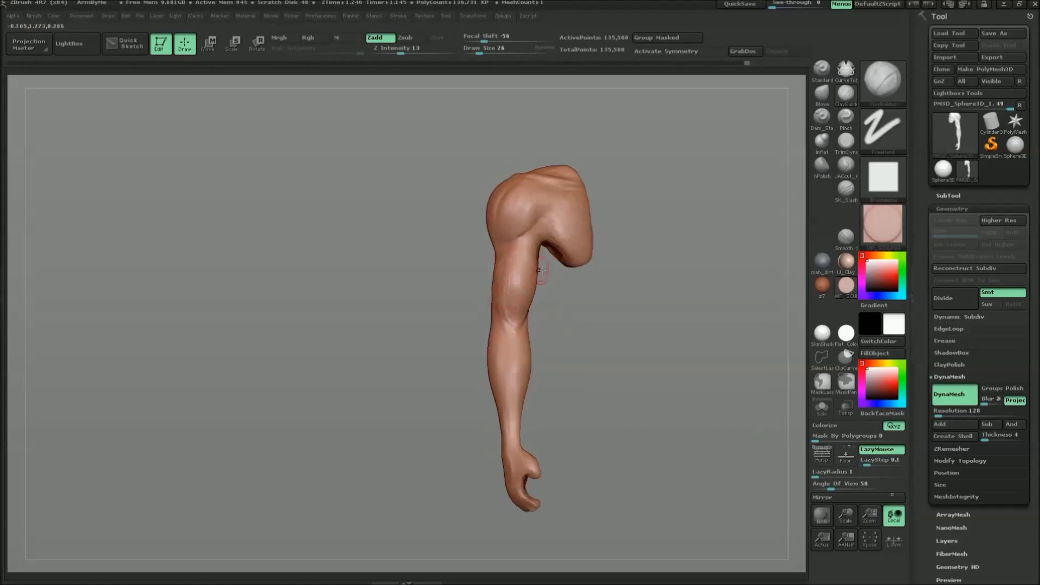
{"action": "key", "text": "b"}
{"action": "key", "text": "d"}
{"action": "key", "text": "s"}
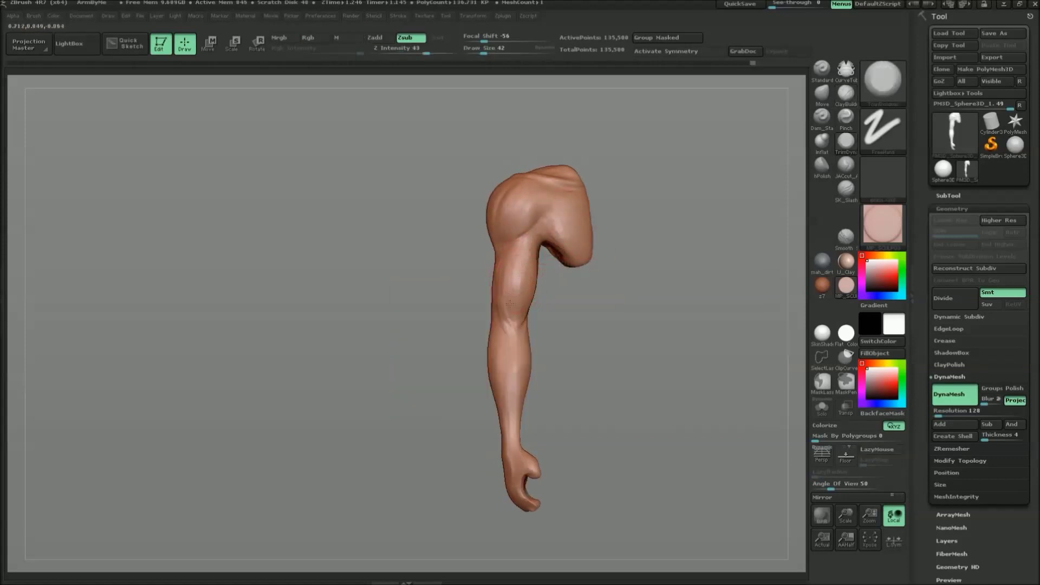
{"action": "left_click_drag", "start_coordinate": [549, 271], "coordinate": [547, 272]}
{"action": "key", "text": "b"}
{"action": "key", "text": "d"}
{"action": "key", "text": "s"}
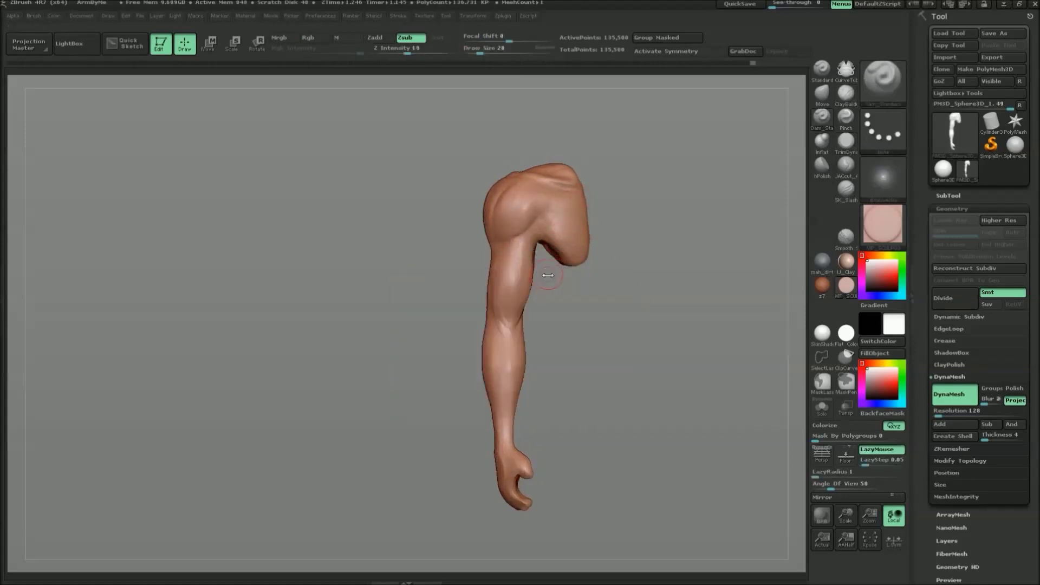